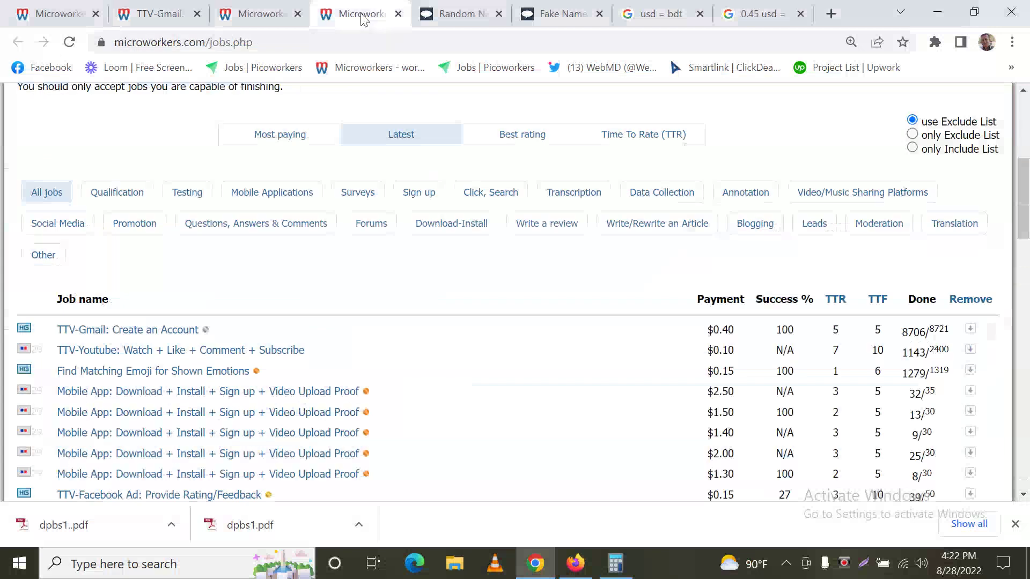
- Reload the Microworkers jobs list and scroll to the new $0.45 TTV-Gmail: Create an Account job
scroll(253, 313, up, 6)
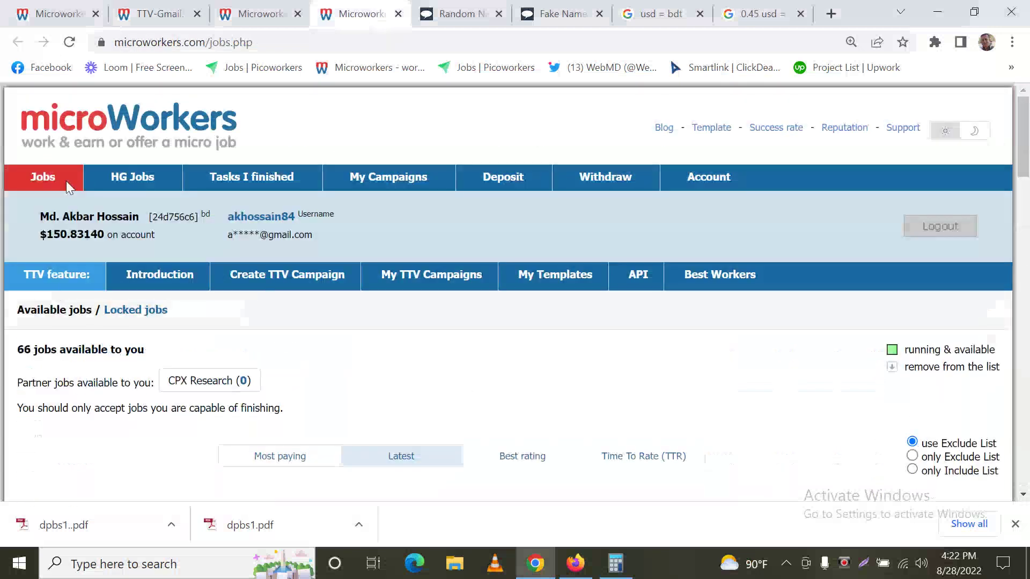
click(66, 182)
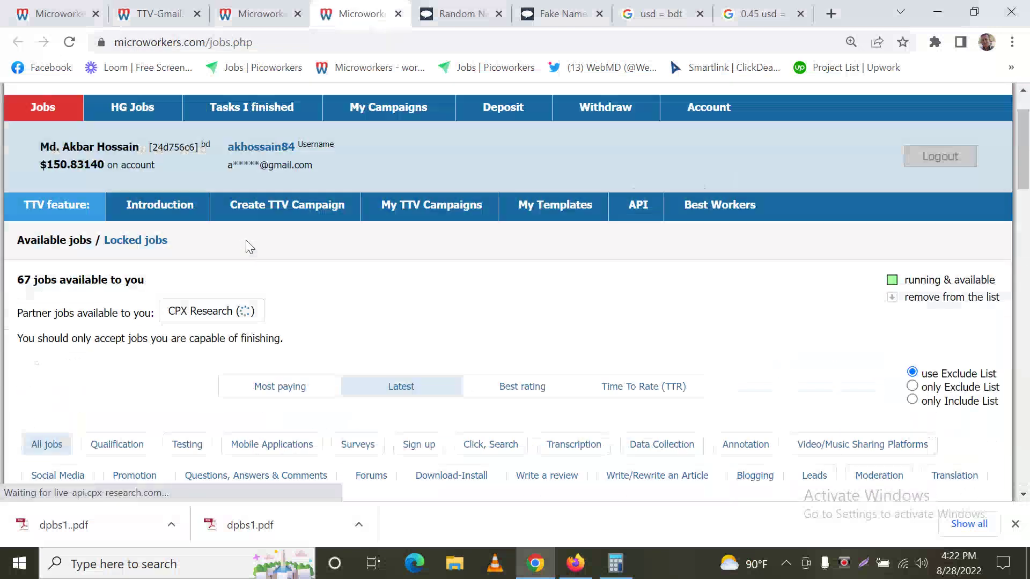
scroll(258, 294, down, 5)
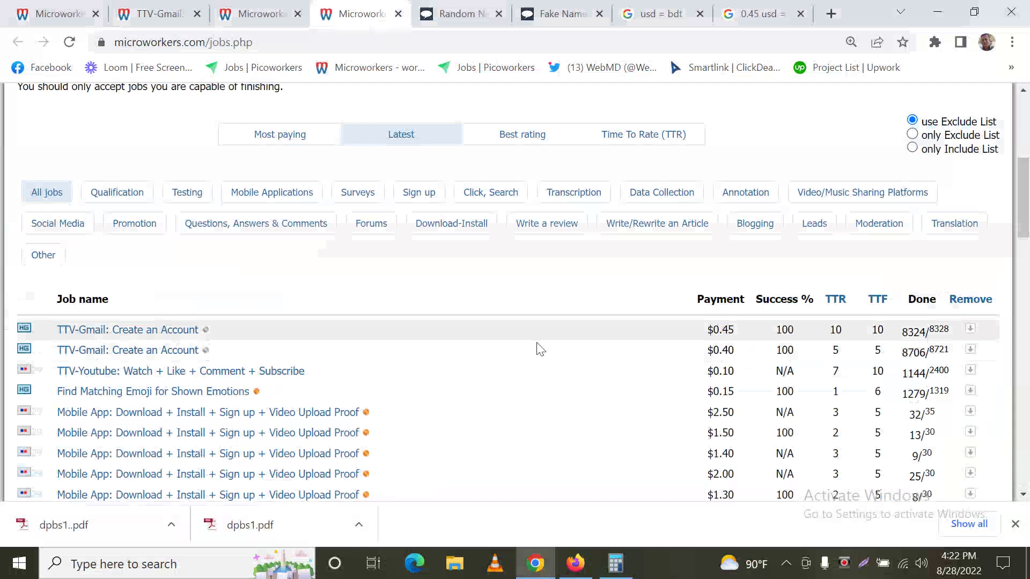
- Open the $0.45 TTV-Gmail job and review its seven steps, $0.45000 earning and three proof fields
click(197, 331)
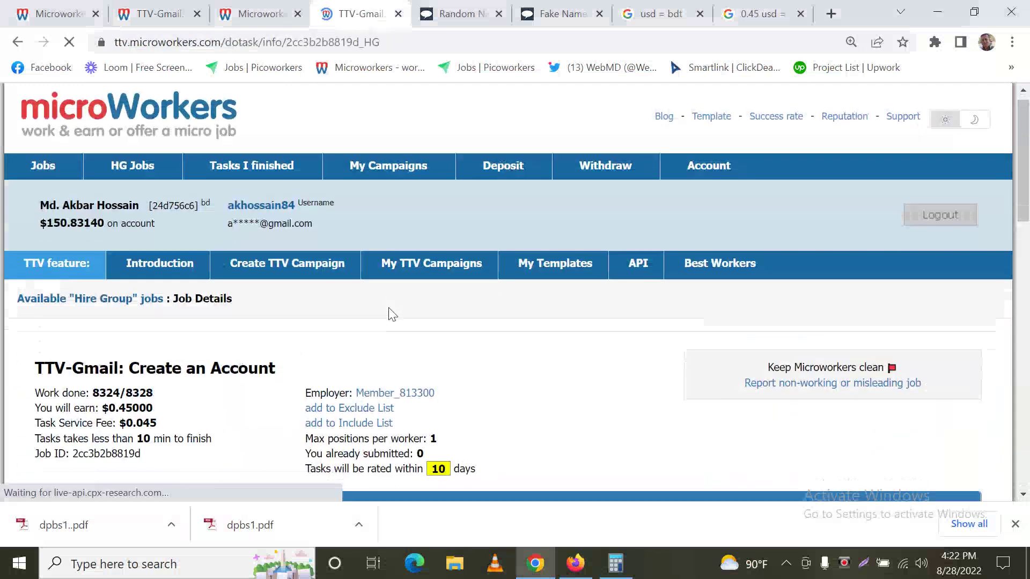
scroll(932, 305, down, 15)
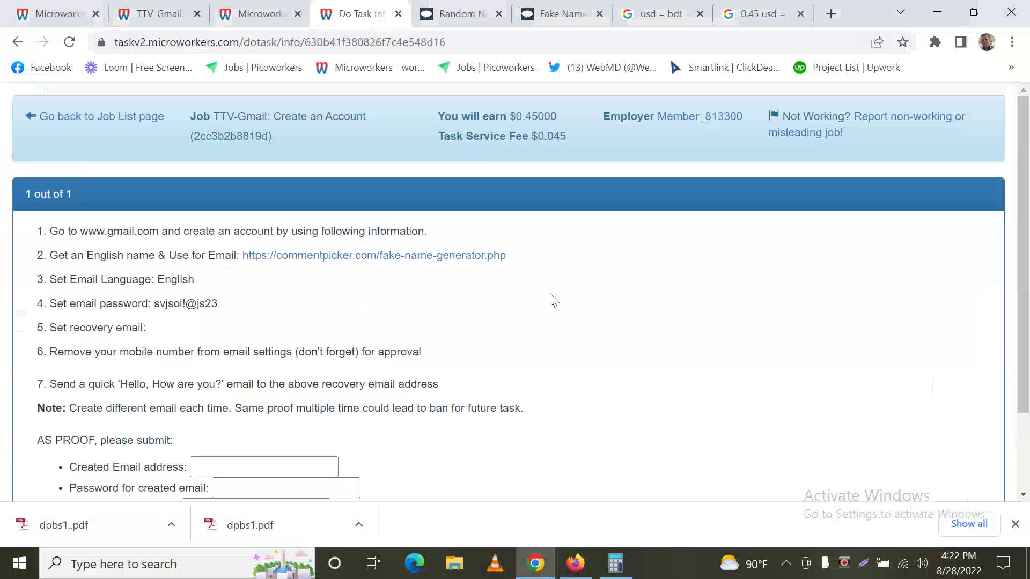
scroll(554, 301, down, 2)
scroll(552, 303, up, 2)
mouse_move(528, 116)
mouse_down()
mouse_move(544, 117)
mouse_move(529, 117)
mouse_up()
scroll(570, 289, down, 2)
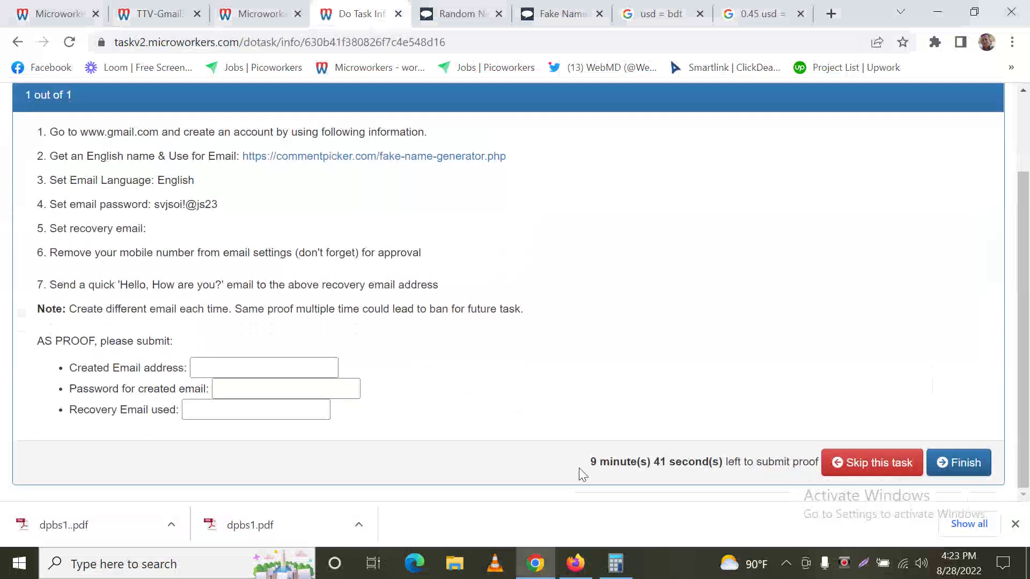
scroll(544, 404, up, 2)
scroll(567, 431, down, 2)
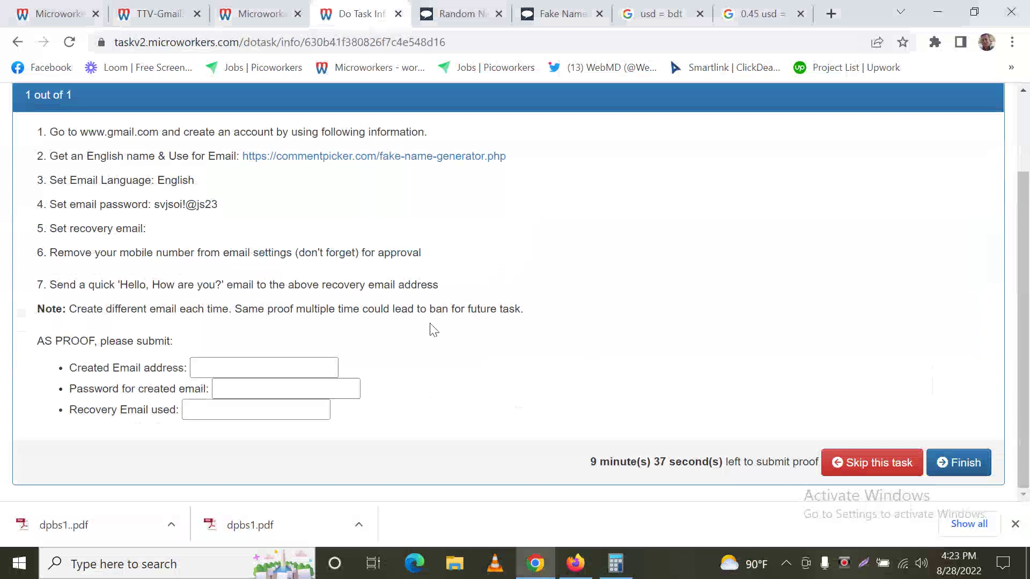
scroll(350, 291, up, 2)
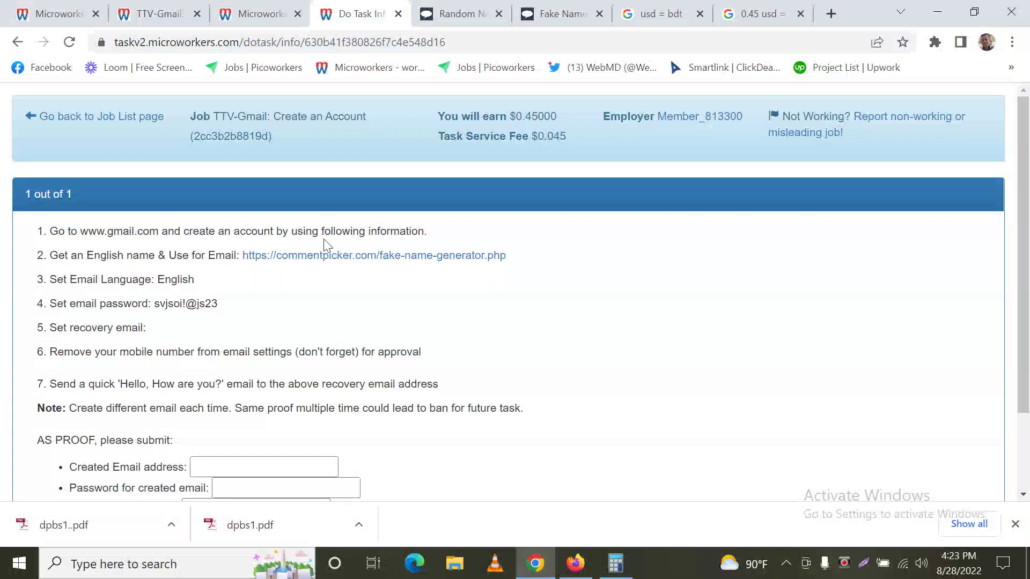
click(588, 564)
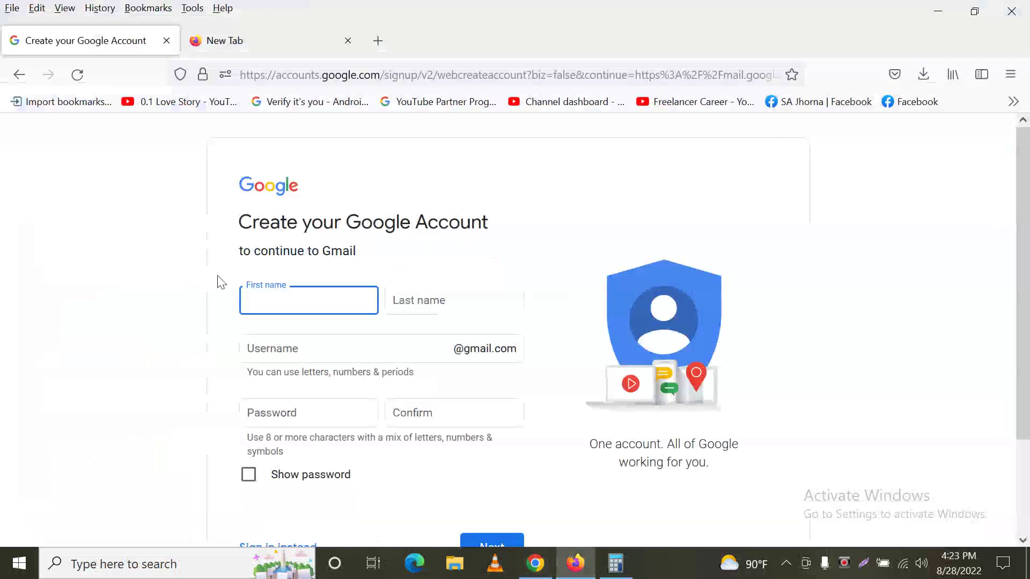
scroll(521, 370, down, 2)
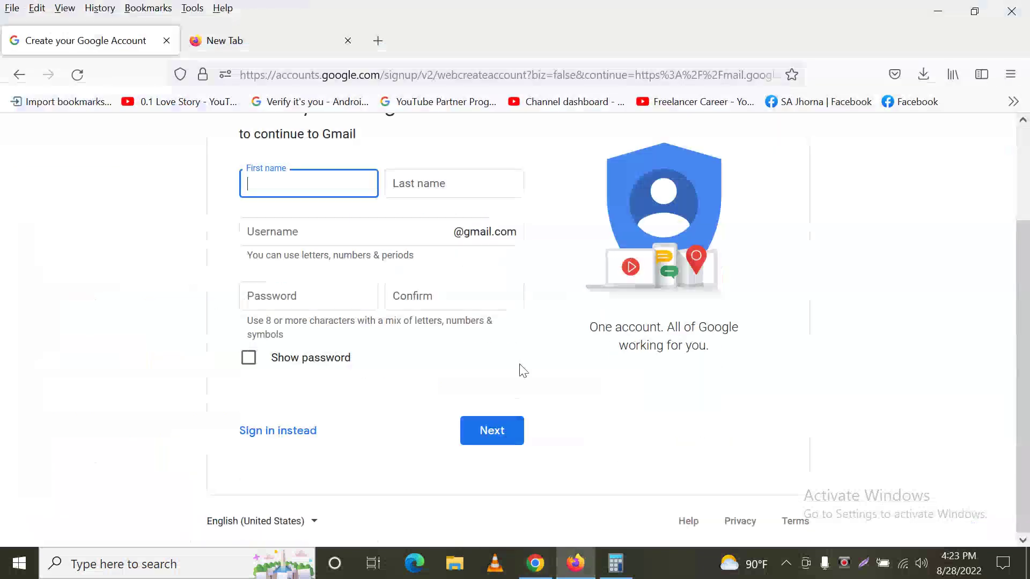
scroll(521, 370, up, 2)
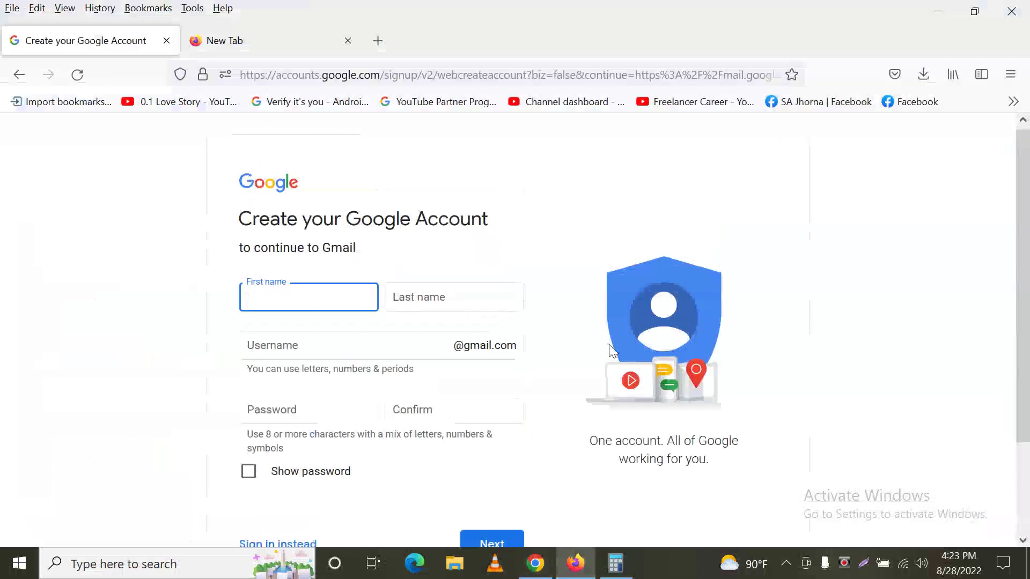
click(535, 563)
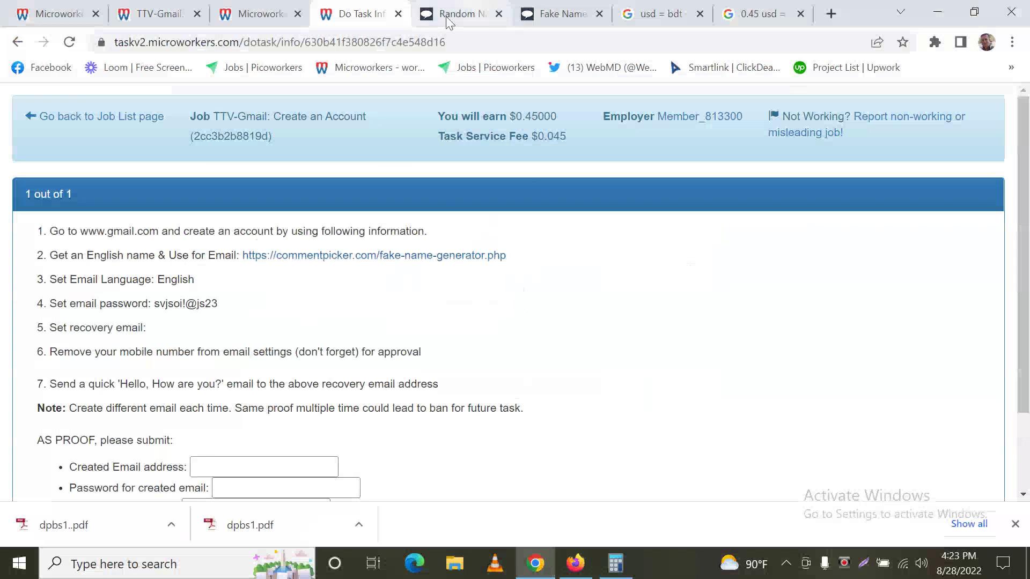
- Open the task's commentpicker fake name generator link in a new tab and go to the random name page
right_click(391, 257)
click(407, 268)
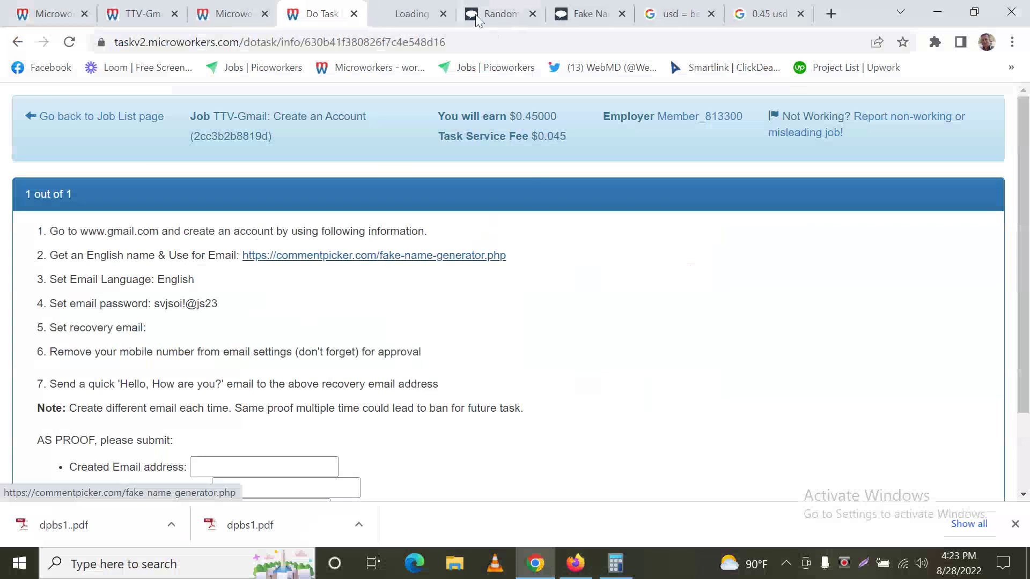
click(411, 15)
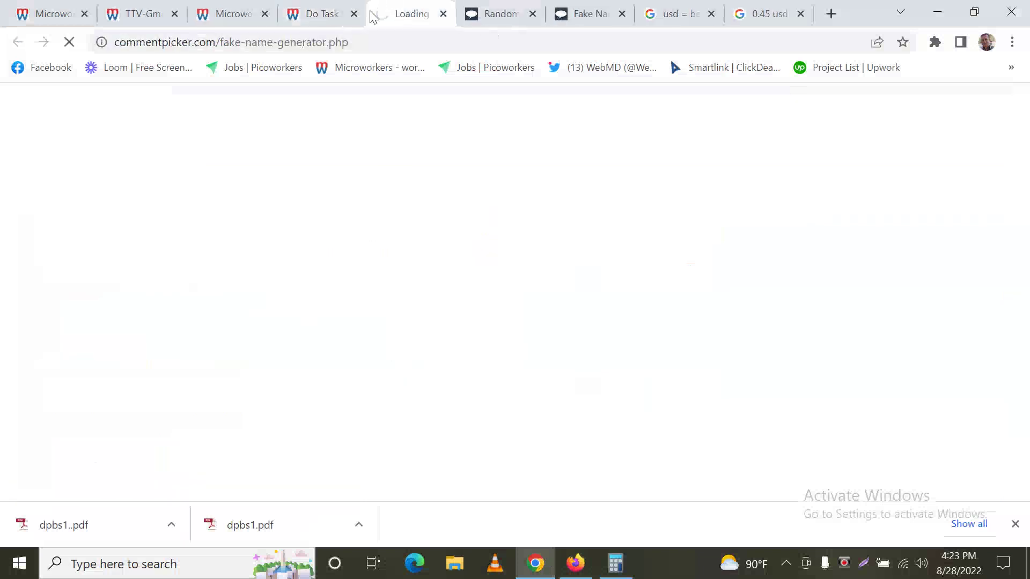
click(508, 16)
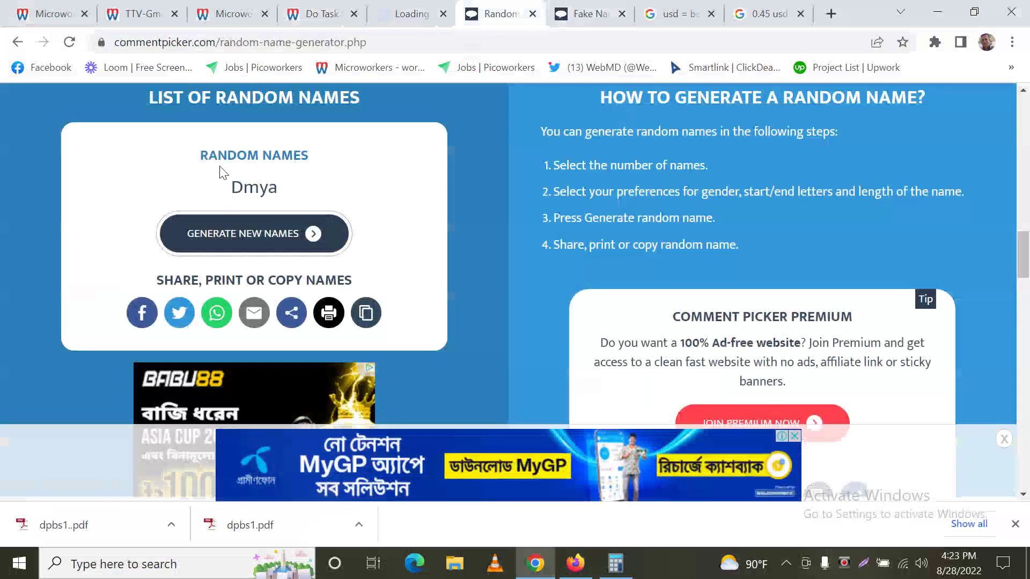
- Generate five new random names, then return to the Fake Name Generator page
scroll(368, 189, up, 15)
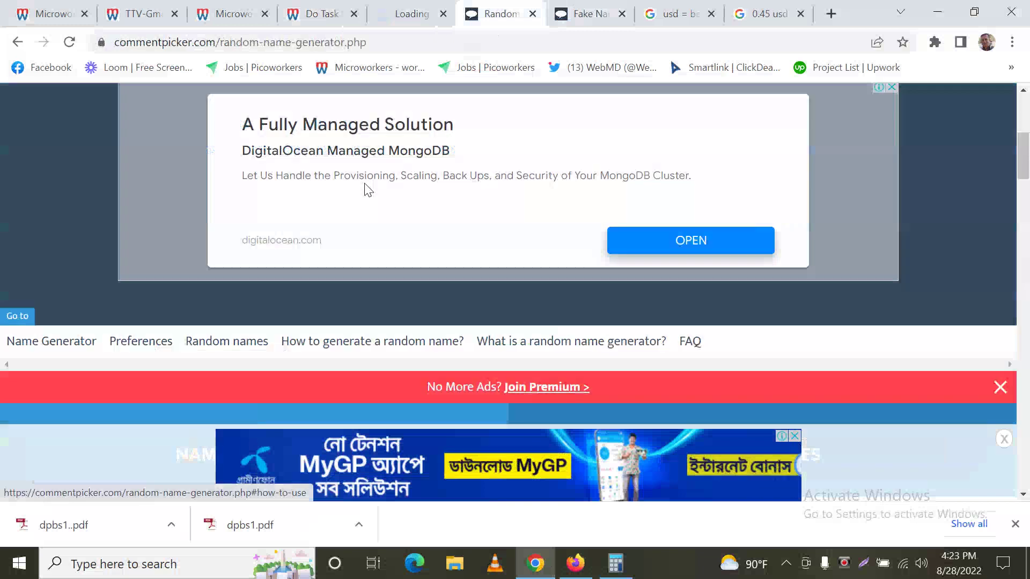
scroll(368, 189, up, 5)
scroll(364, 191, down, 12)
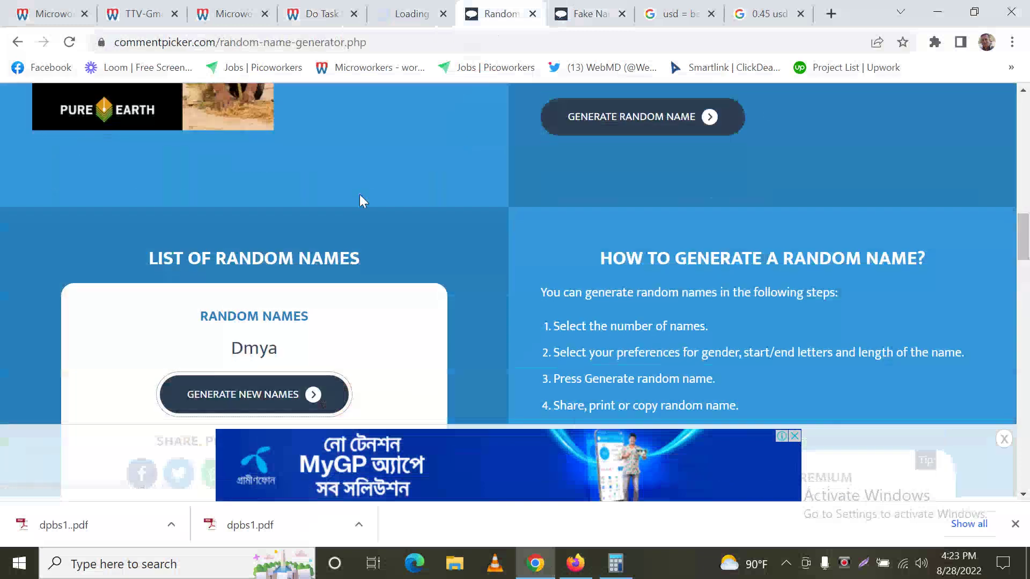
scroll(360, 190, down, 5)
scroll(356, 198, up, 2)
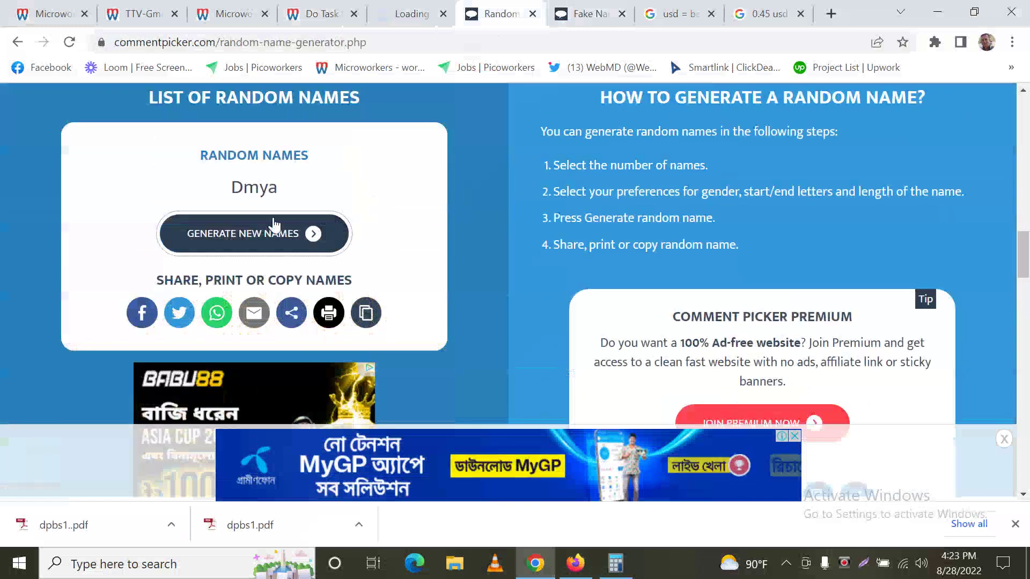
click(312, 233)
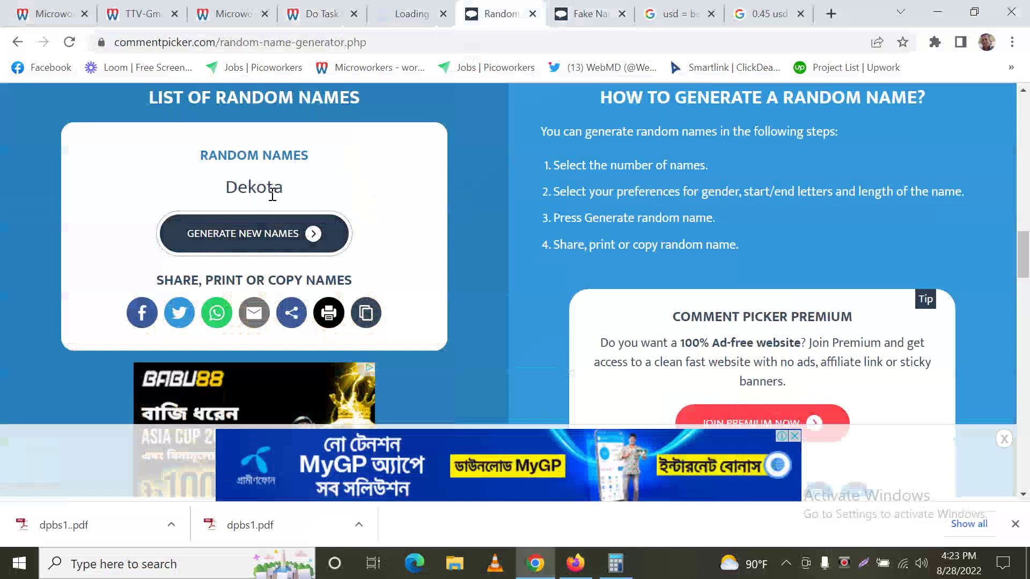
click(313, 233)
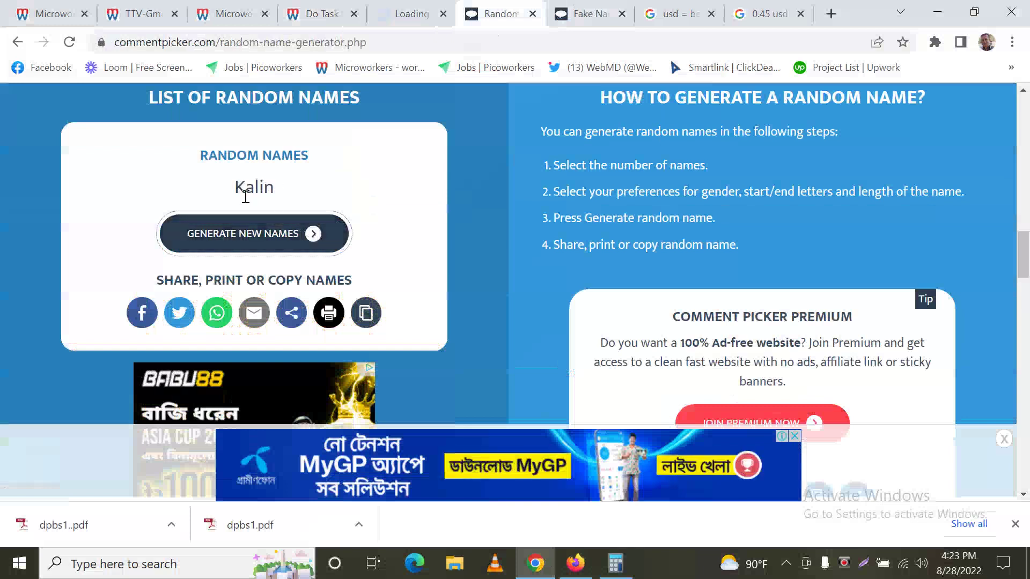
click(317, 235)
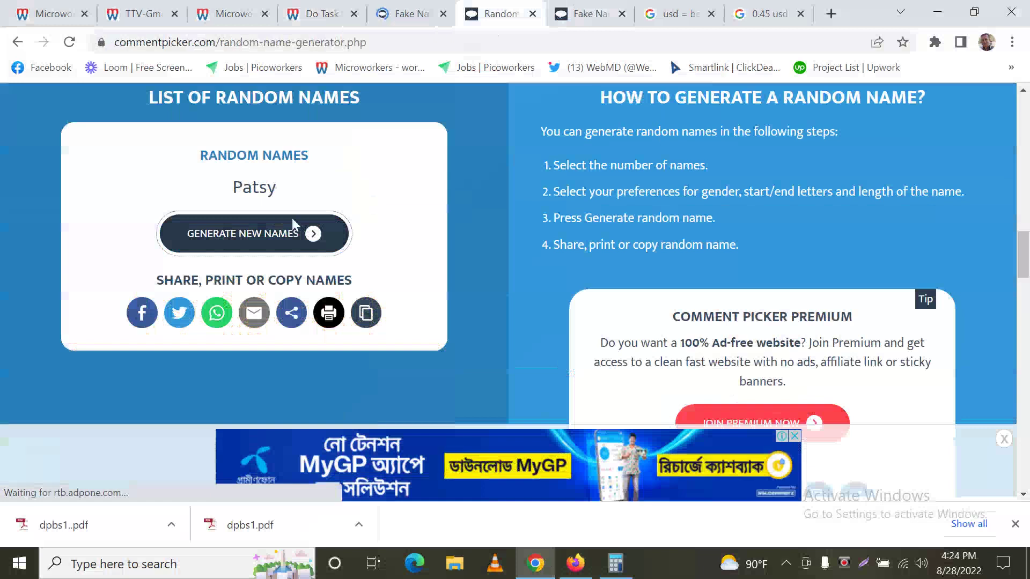
click(311, 234)
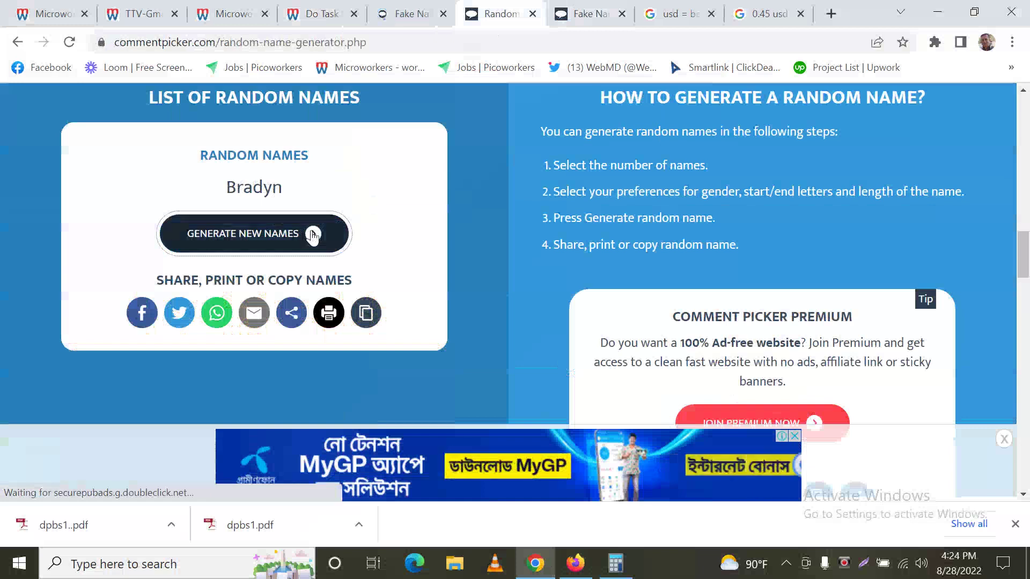
click(312, 234)
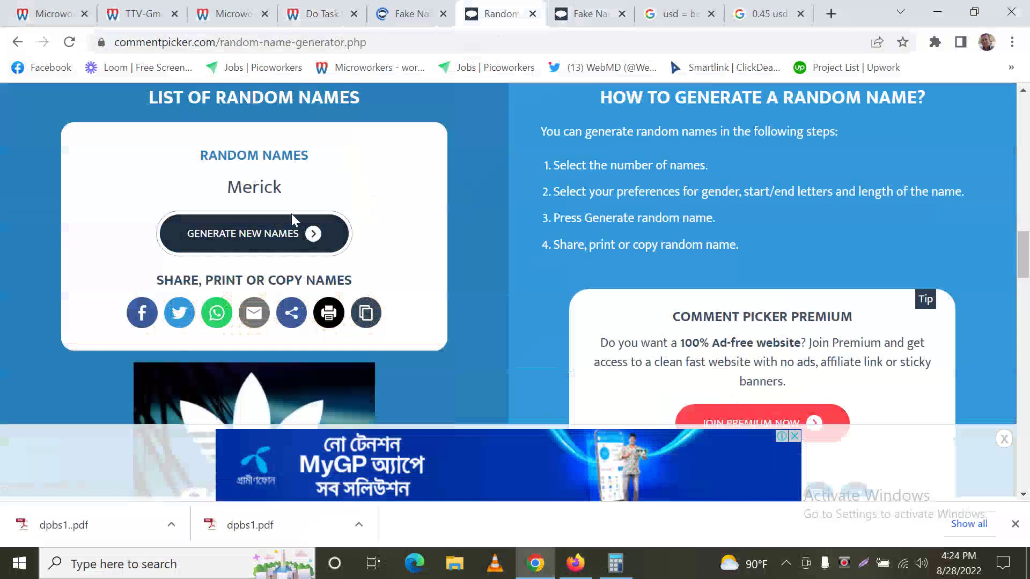
click(410, 13)
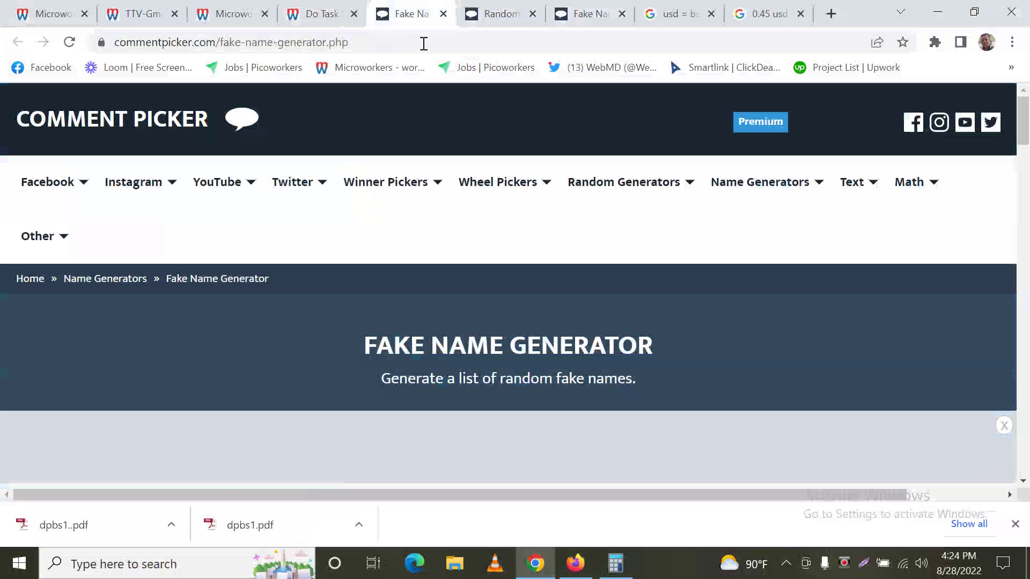
- Close the random name generator page, leaving the Fake Name Generator open
scroll(378, 247, down, 15)
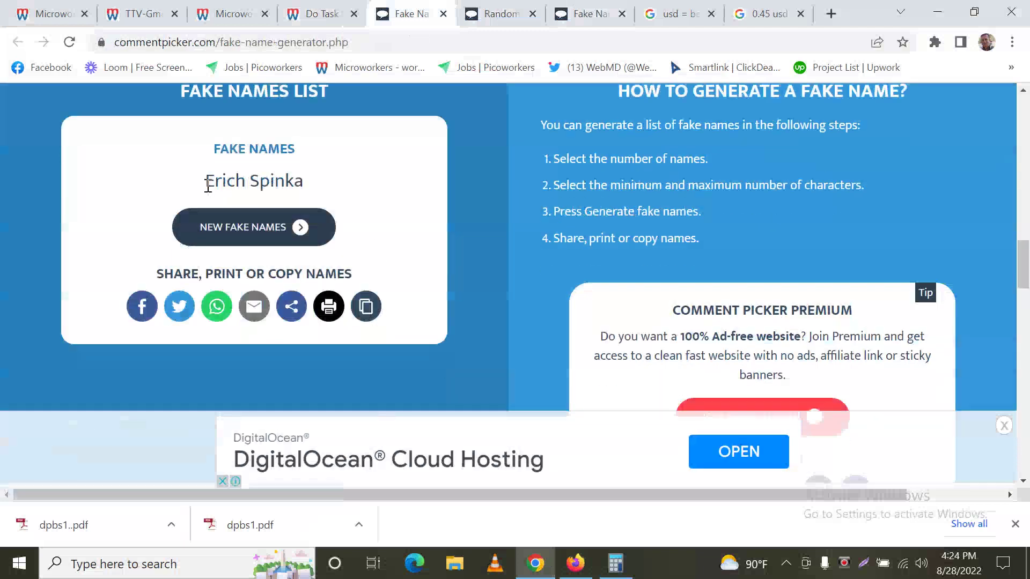
drag(207, 186, 311, 182)
click(324, 186)
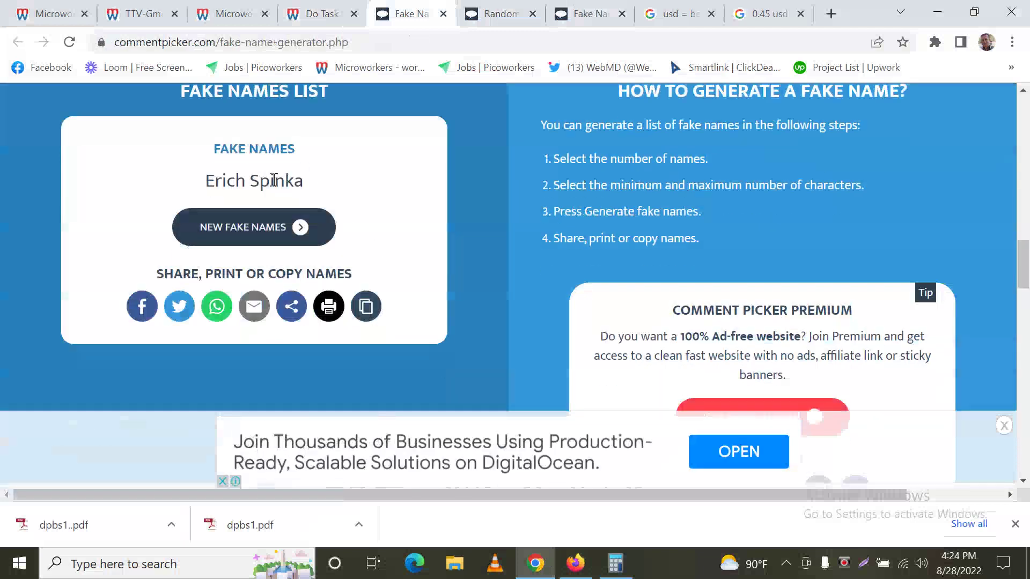
click(501, 15)
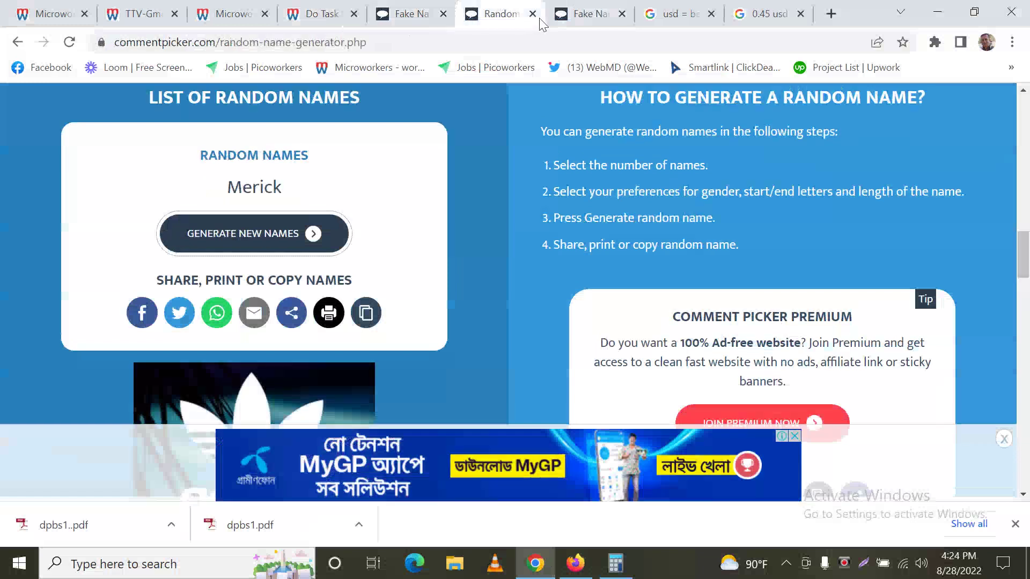
click(532, 13)
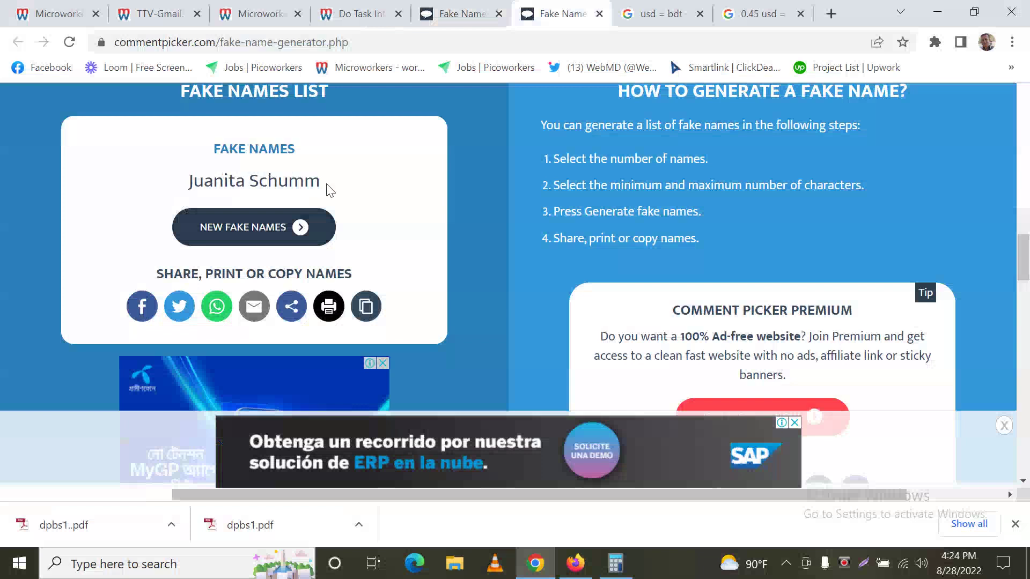
- Copy the generated fake name and go back to the Microworkers task instructions
click(478, 12)
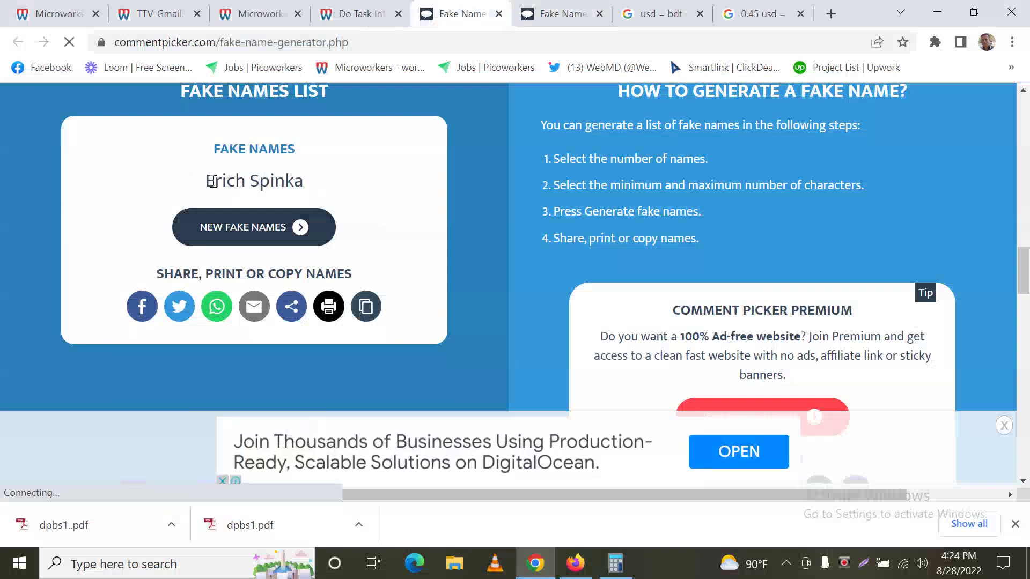
drag(207, 183, 303, 184)
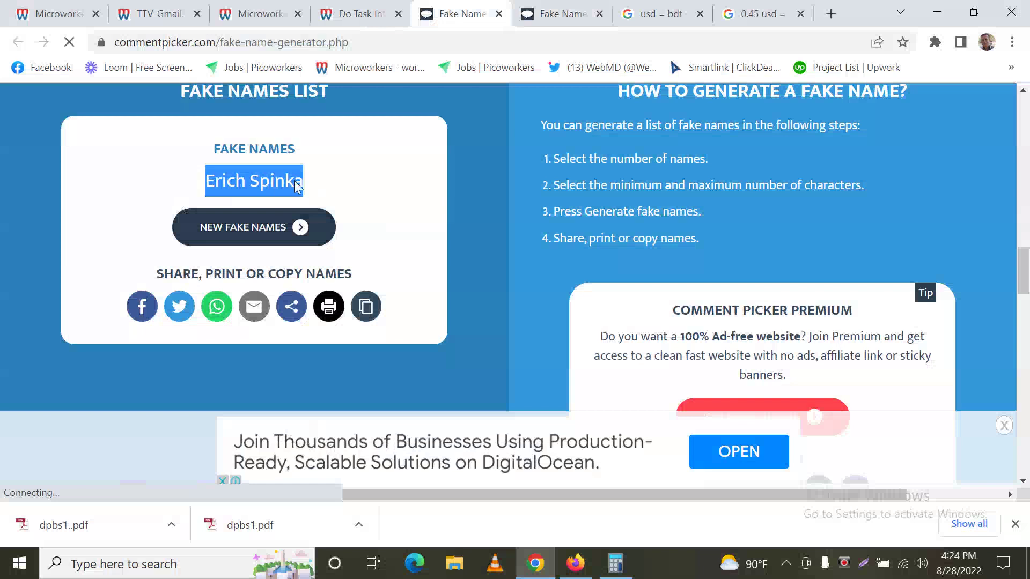
right_click(301, 186)
click(322, 195)
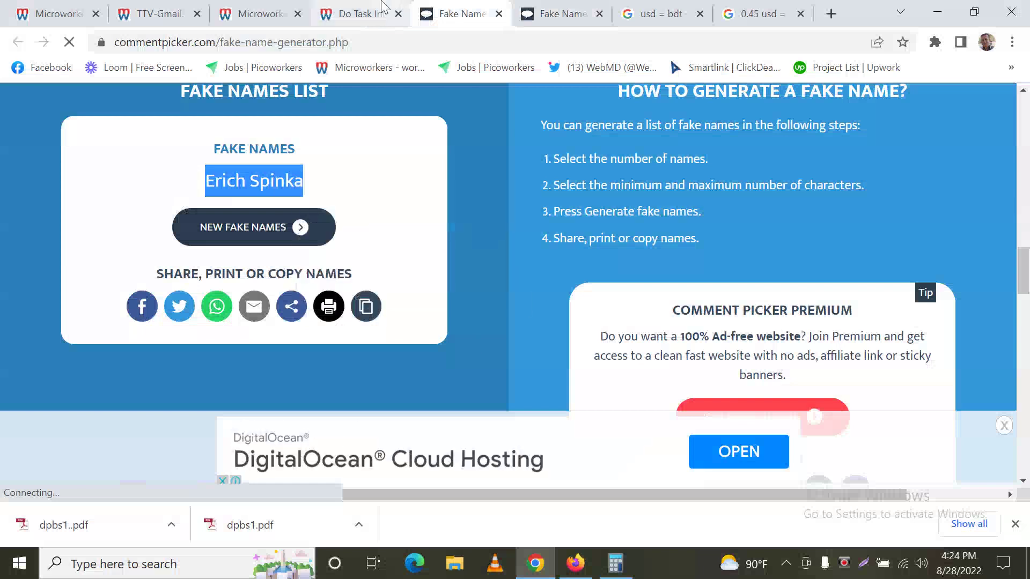
click(357, 13)
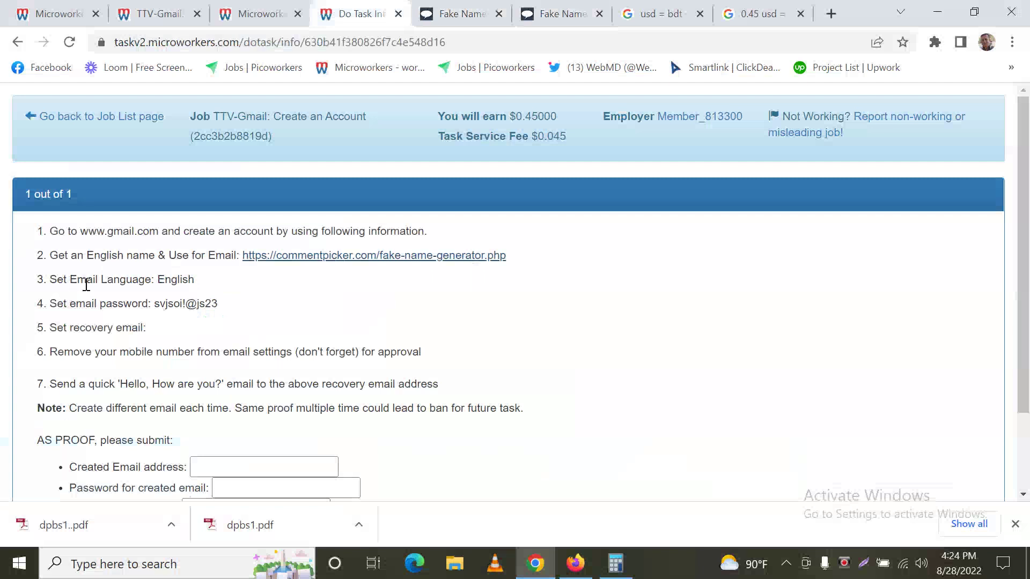
drag(158, 280, 193, 279)
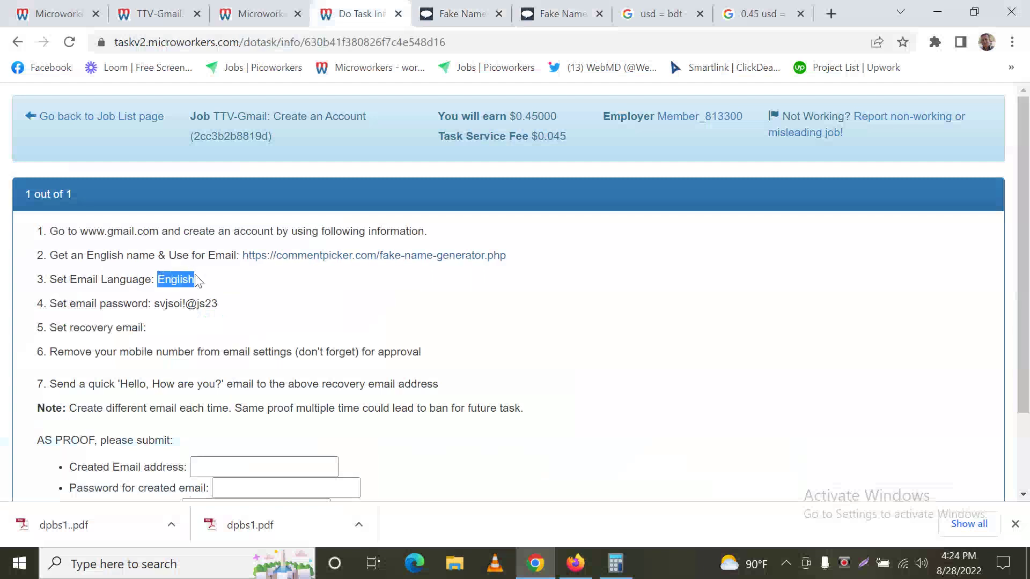
click(167, 308)
drag(154, 305, 226, 314)
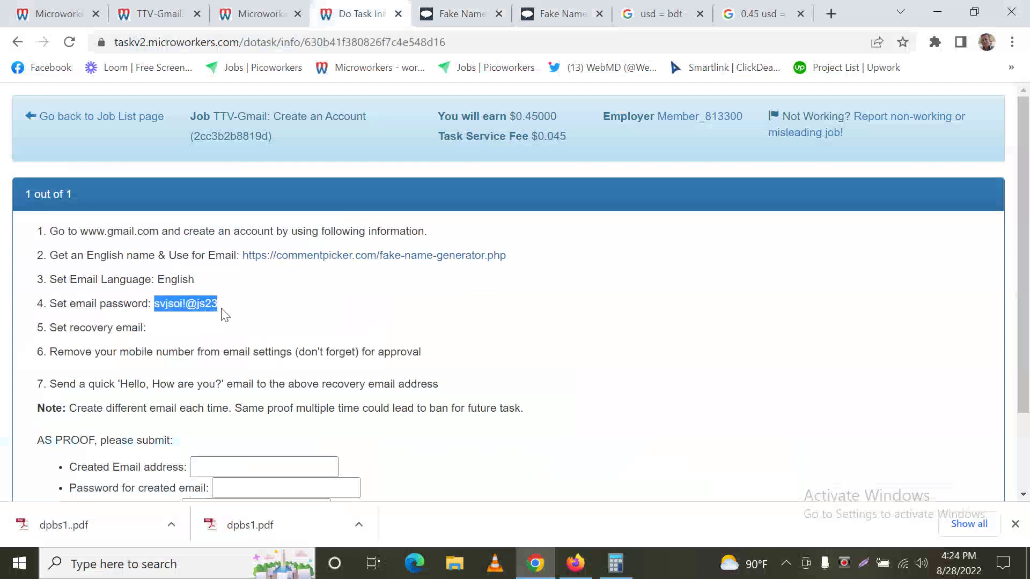
scroll(223, 309, down, 2)
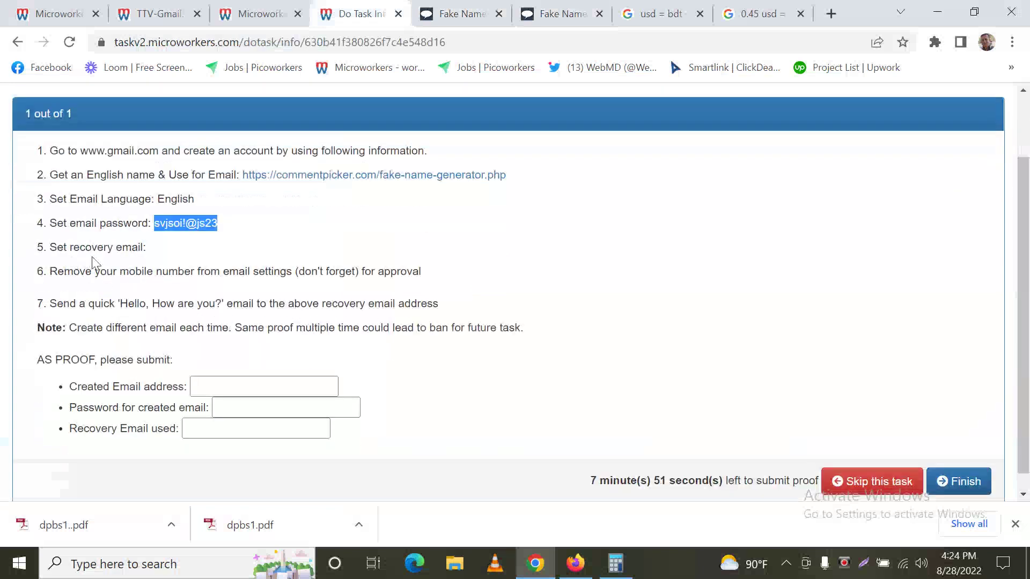
click(159, 254)
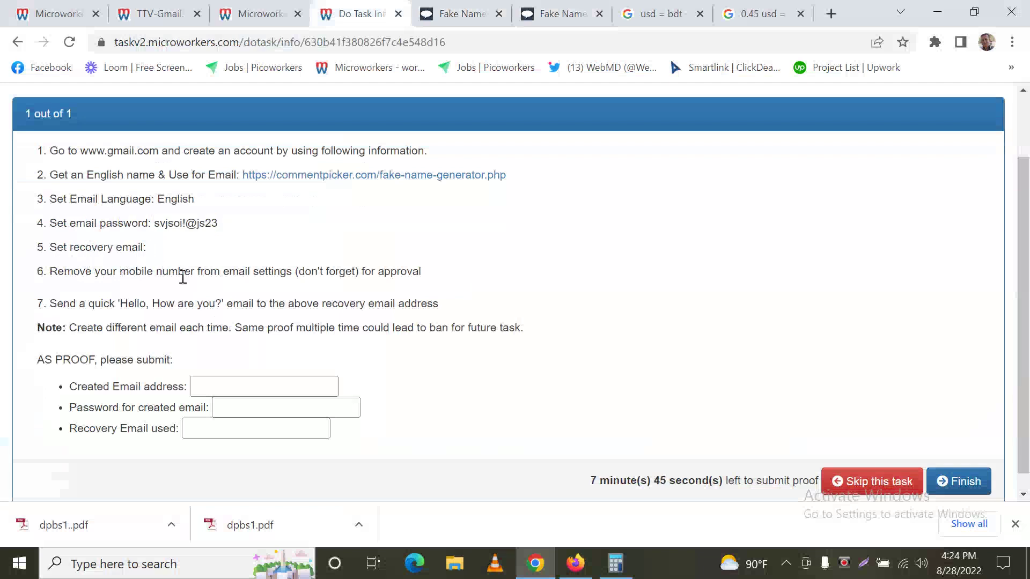
click(180, 8)
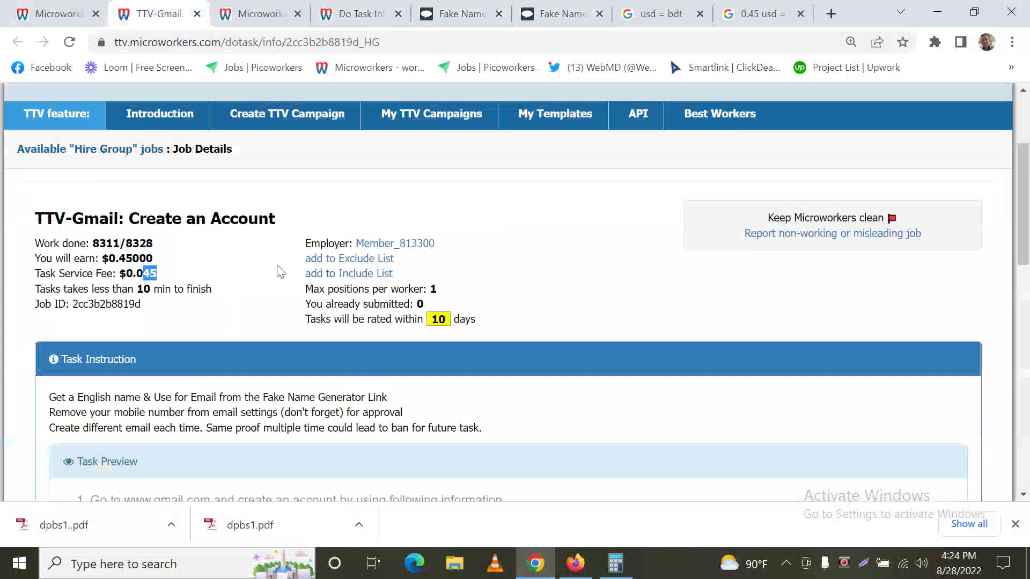
scroll(280, 272, down, 5)
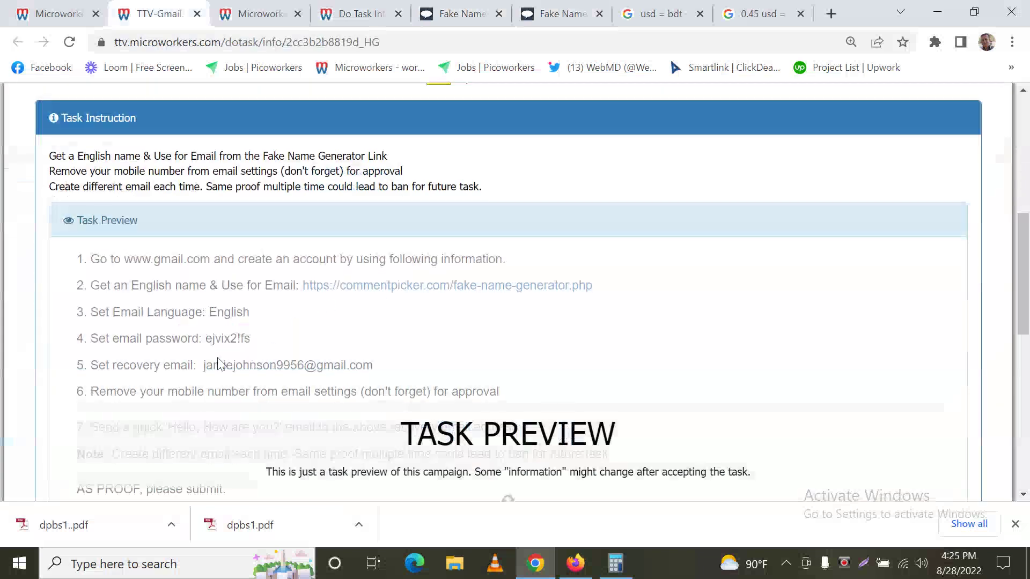
drag(205, 366, 376, 370)
scroll(400, 370, down, 5)
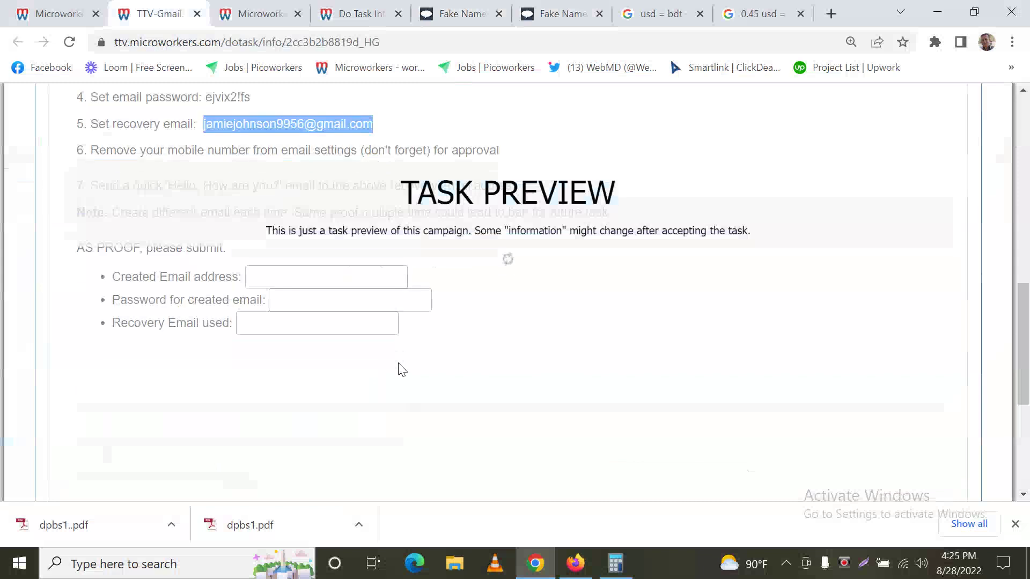
click(354, 12)
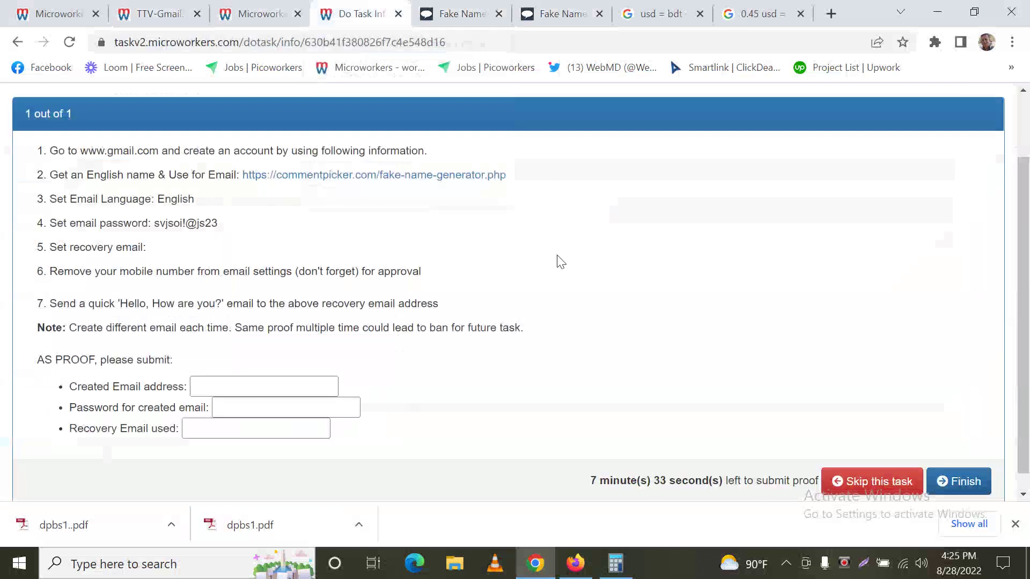
scroll(558, 259, up, 1)
scroll(558, 260, down, 2)
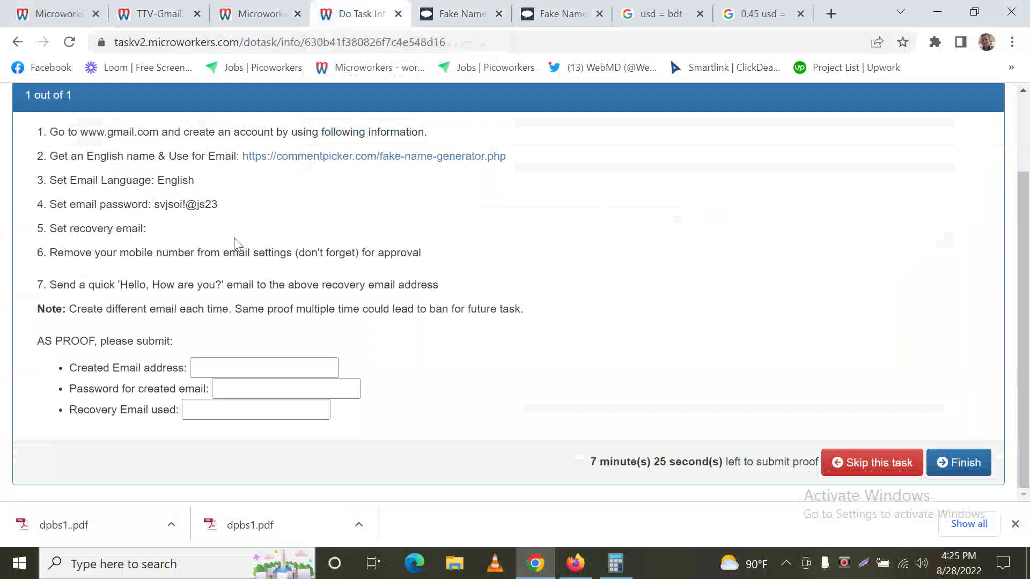
click(153, 8)
scroll(307, 287, up, 1)
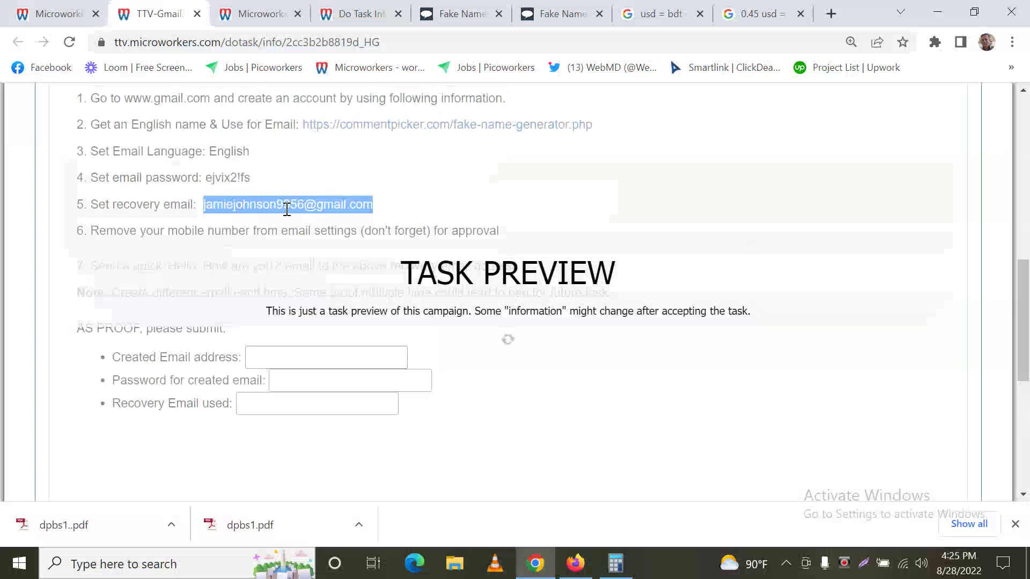
click(360, 13)
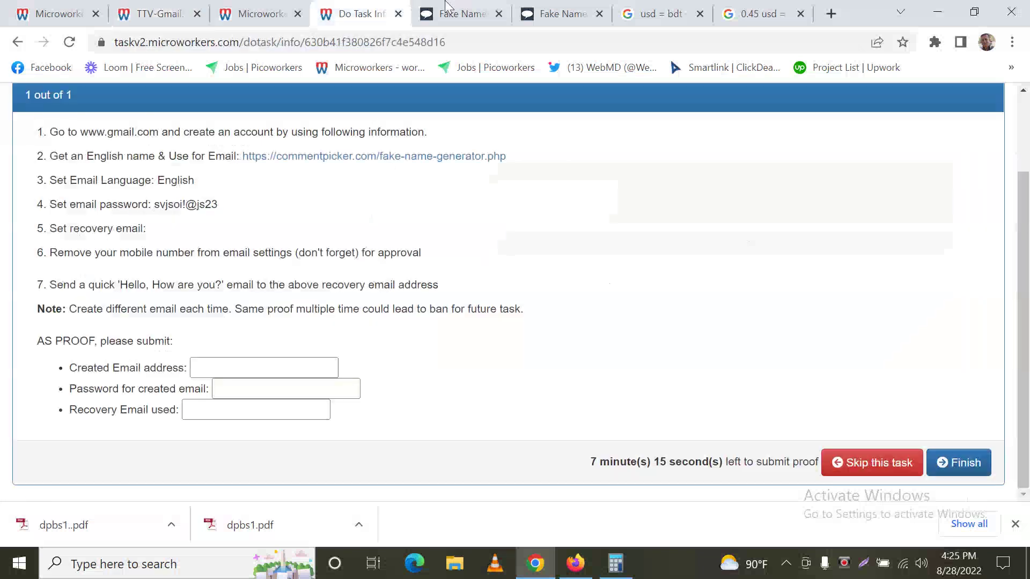
- Reload the Microworkers task instructions page
click(461, 8)
click(361, 13)
right_click(541, 181)
click(584, 224)
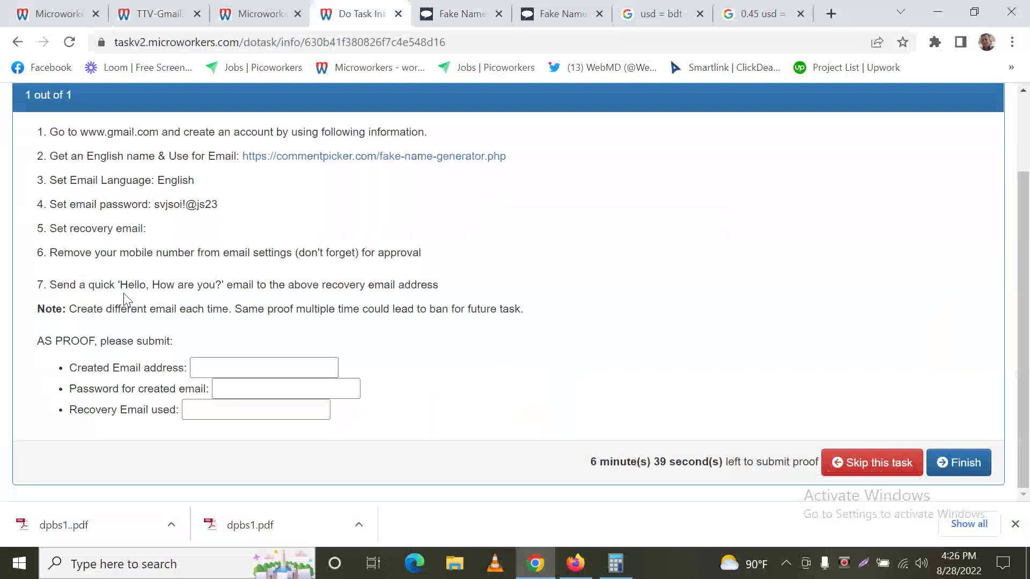
- Read the task's 'Hello, How are you?' message and the note about creating different emails
drag(119, 284, 217, 290)
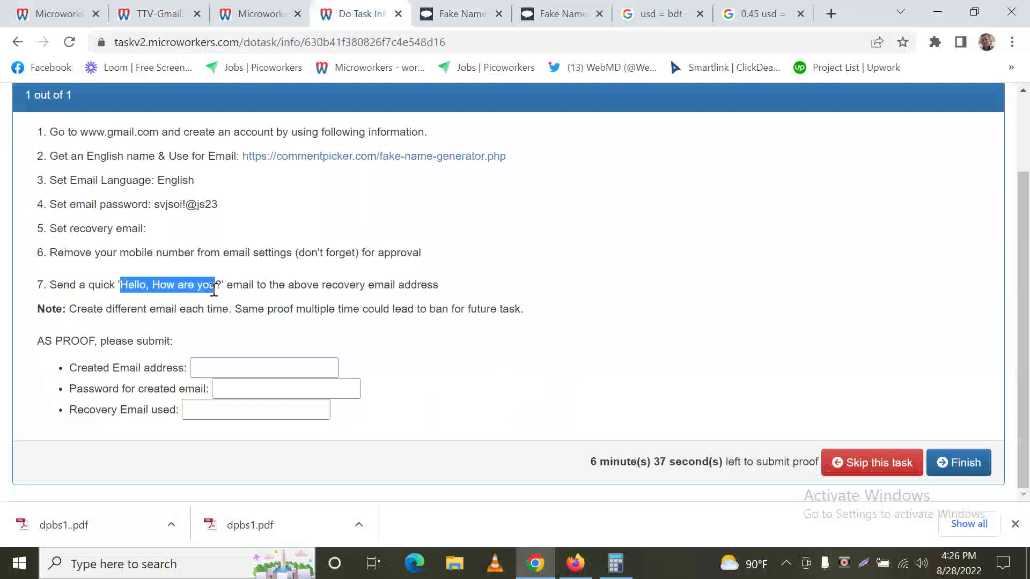
click(177, 304)
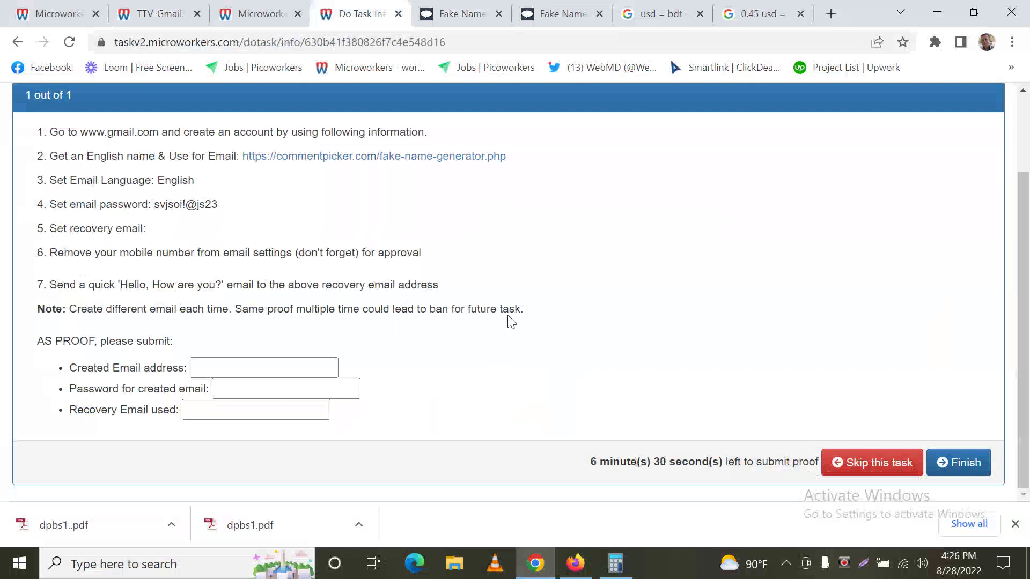
drag(167, 309, 404, 322)
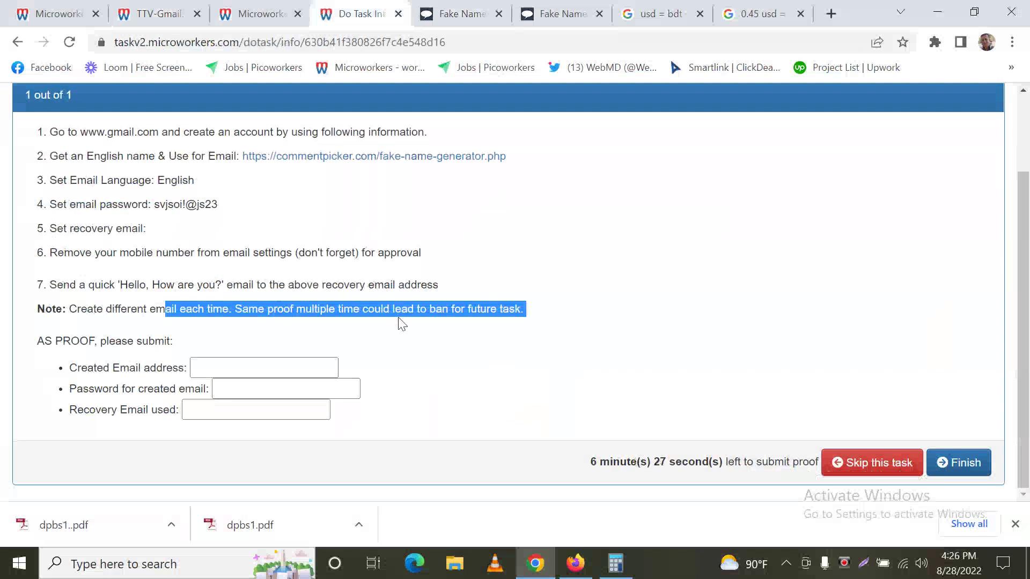
click(257, 19)
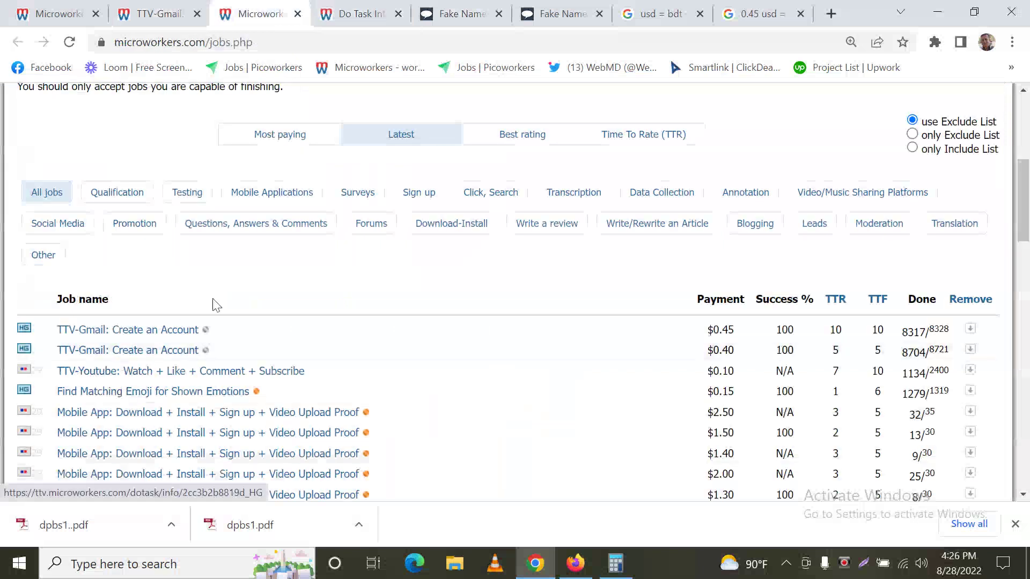
click(373, 9)
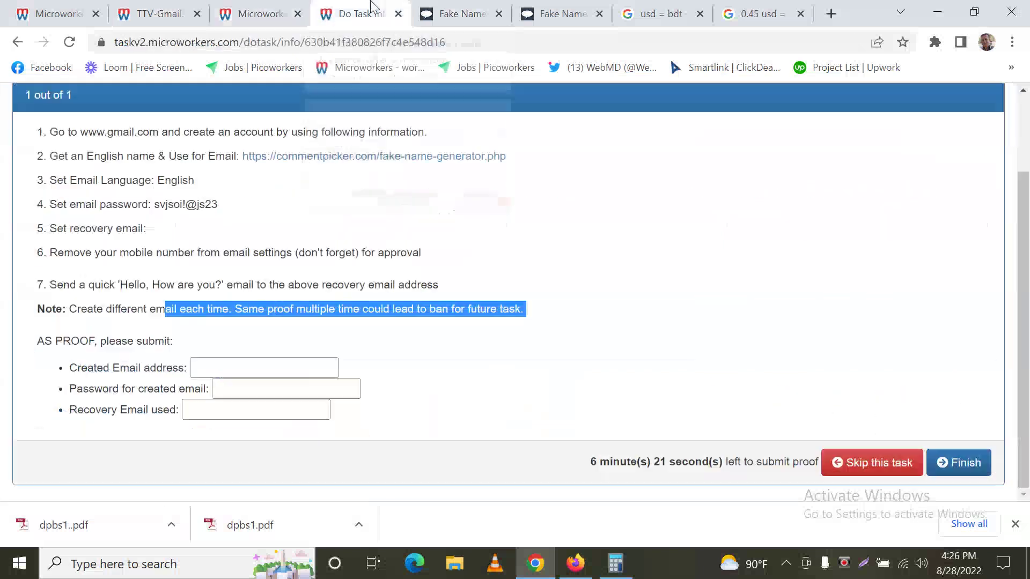
click(209, 323)
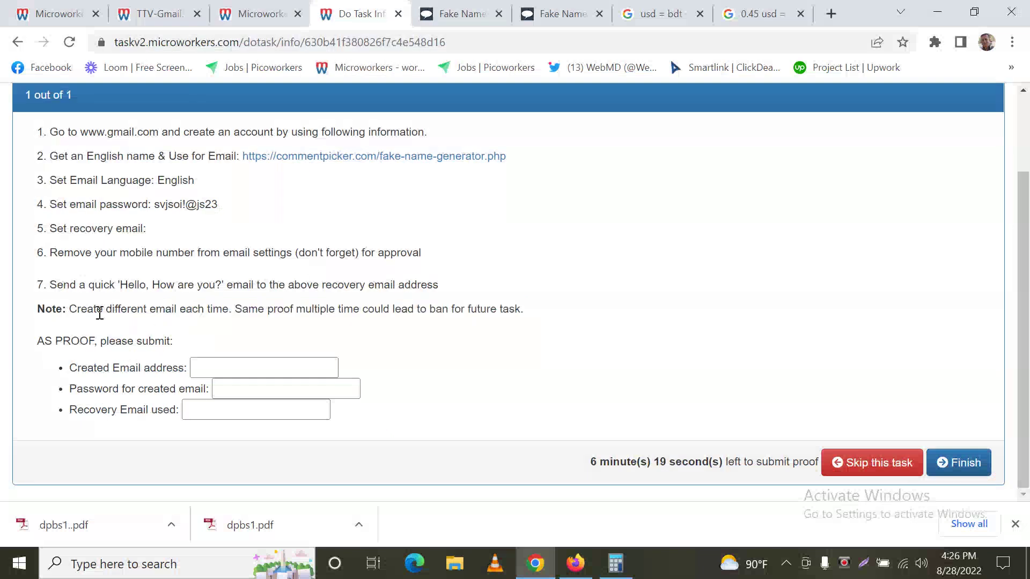
drag(506, 312, 262, 304)
click(180, 337)
- Remove the mistakenly pasted name from the password proof field so all proof fields stay blank
click(209, 366)
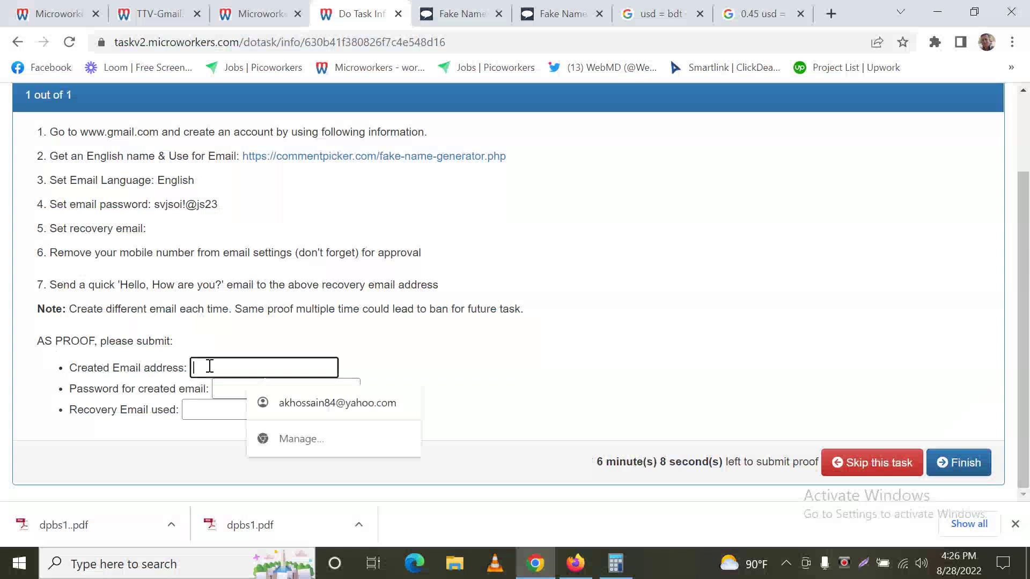
click(131, 391)
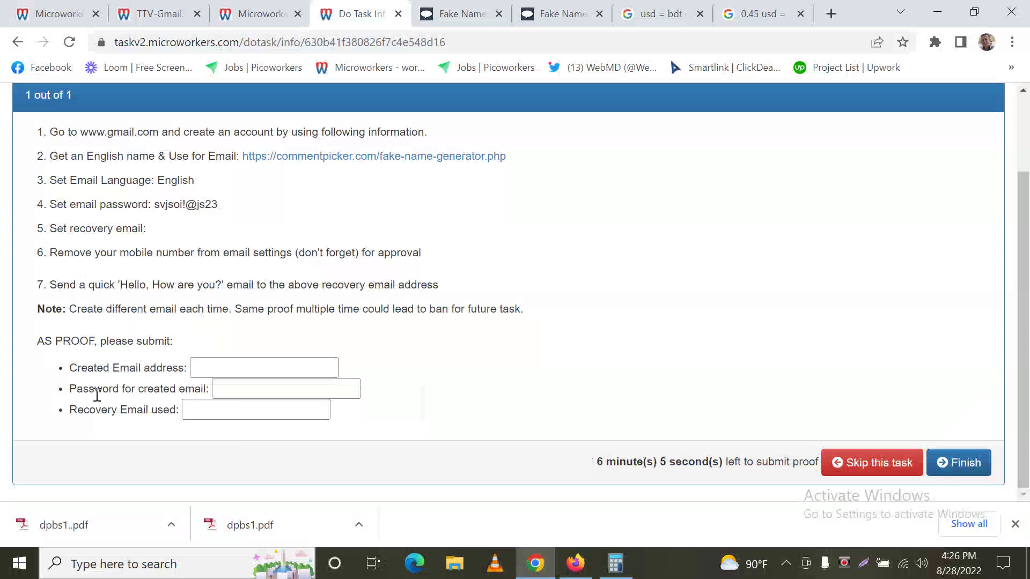
click(214, 386)
click(230, 387)
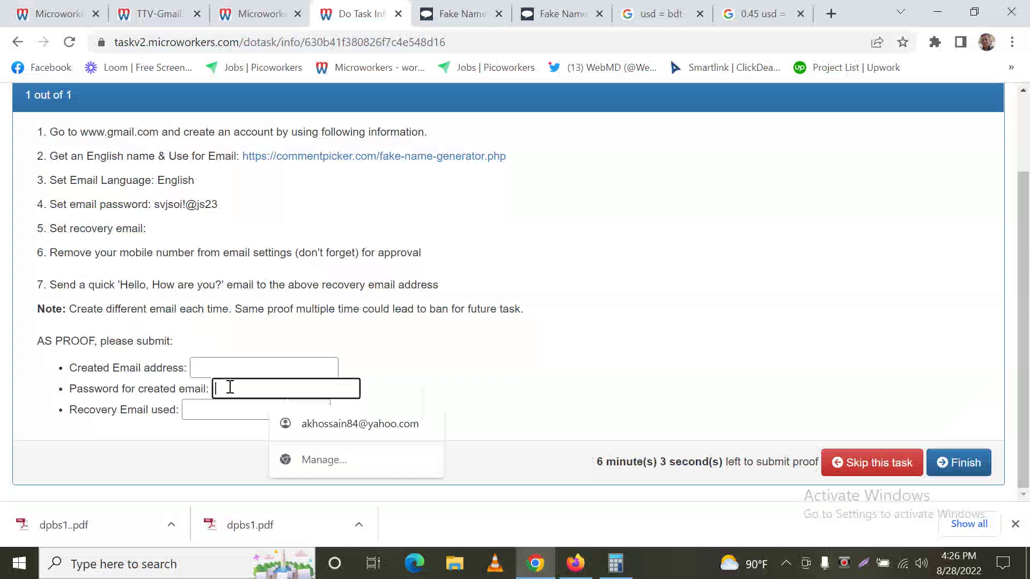
key(ctrl+v)
drag(278, 388, 156, 384)
key(ctrl+x)
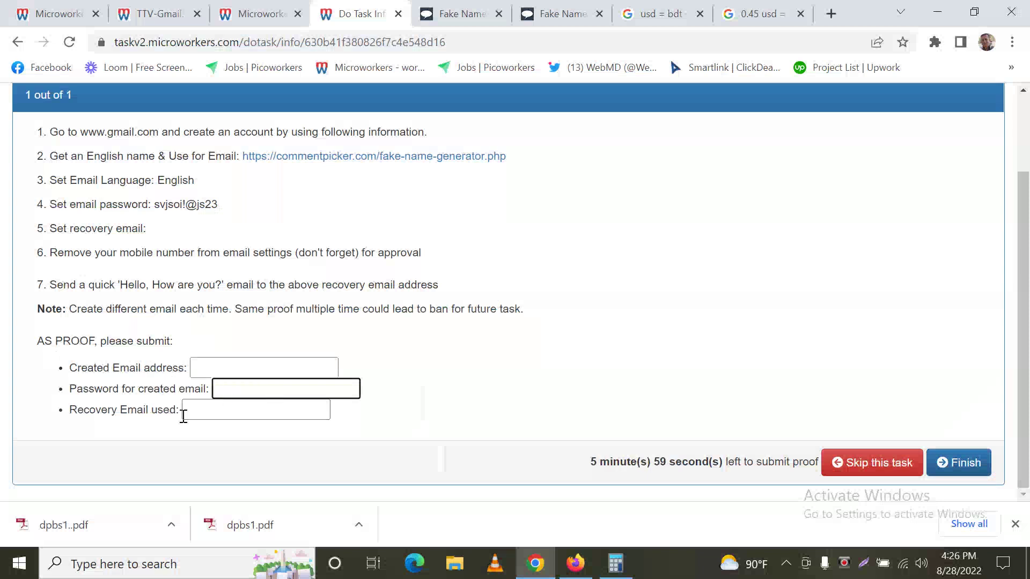
click(194, 407)
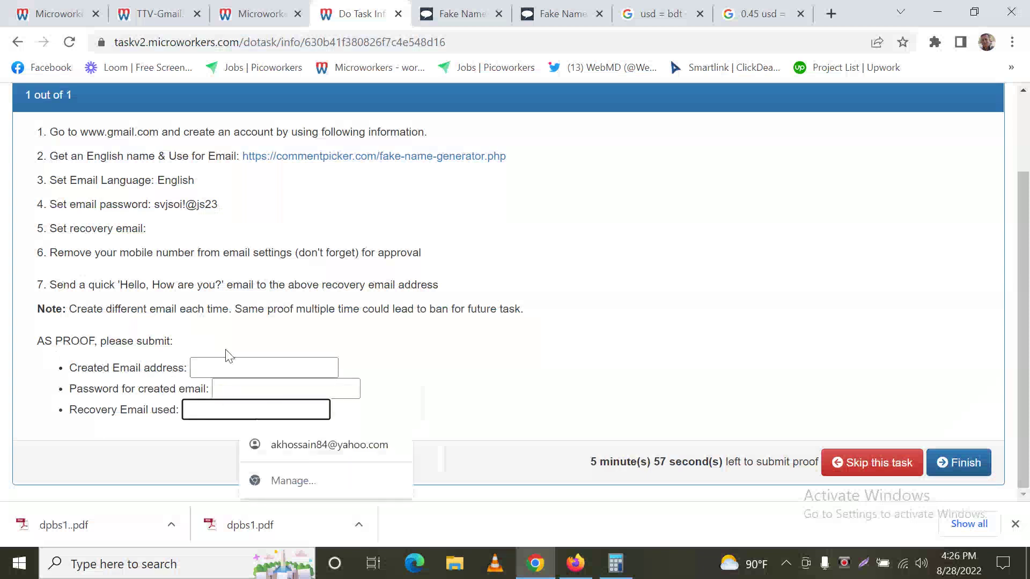
click(208, 394)
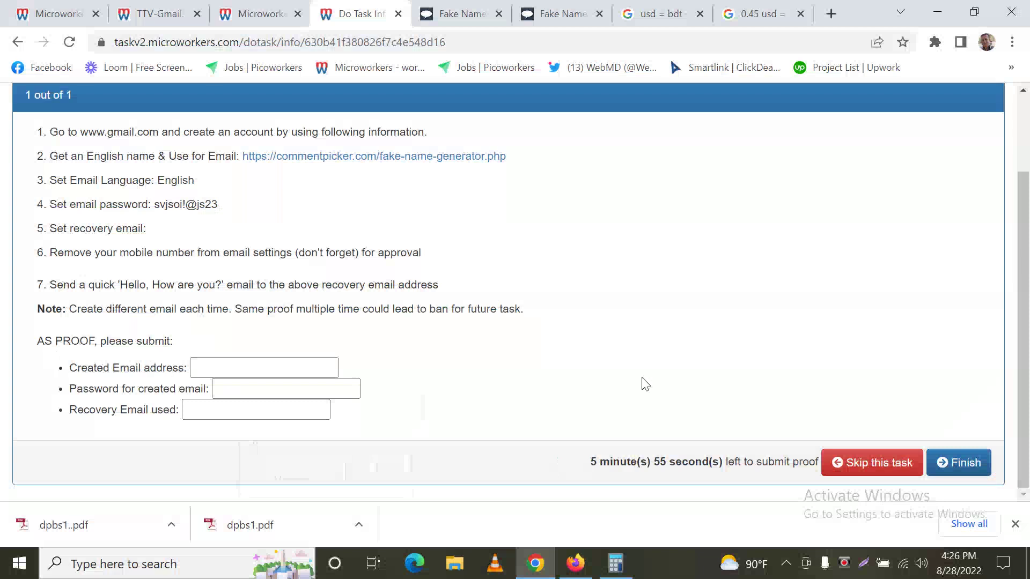
click(575, 563)
- Split the pasted fake name into the First name and Last name fields
key(ctrl+v)
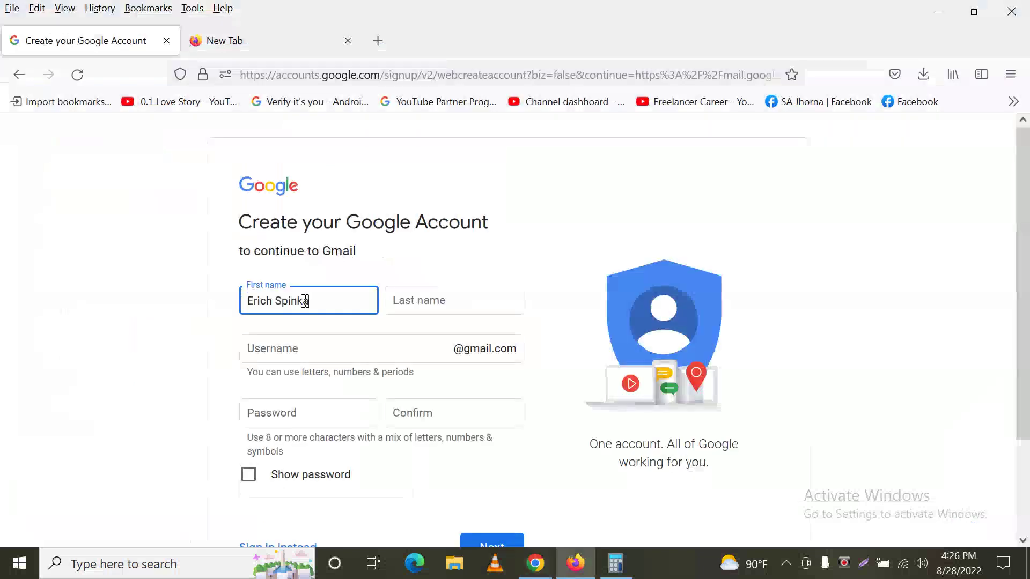
click(443, 299)
key(ctrl+v)
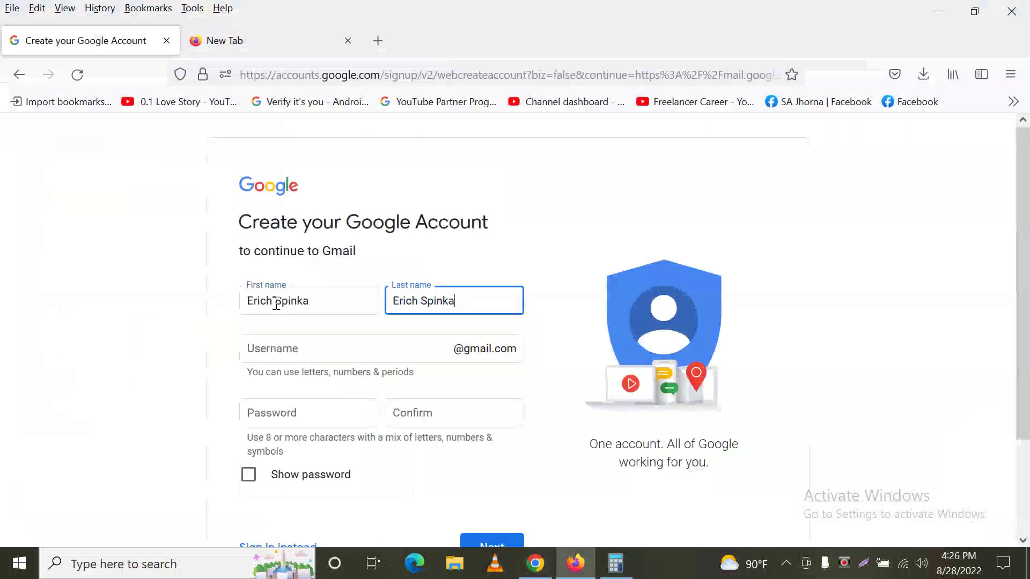
drag(275, 301, 332, 306)
key(BackSpace)
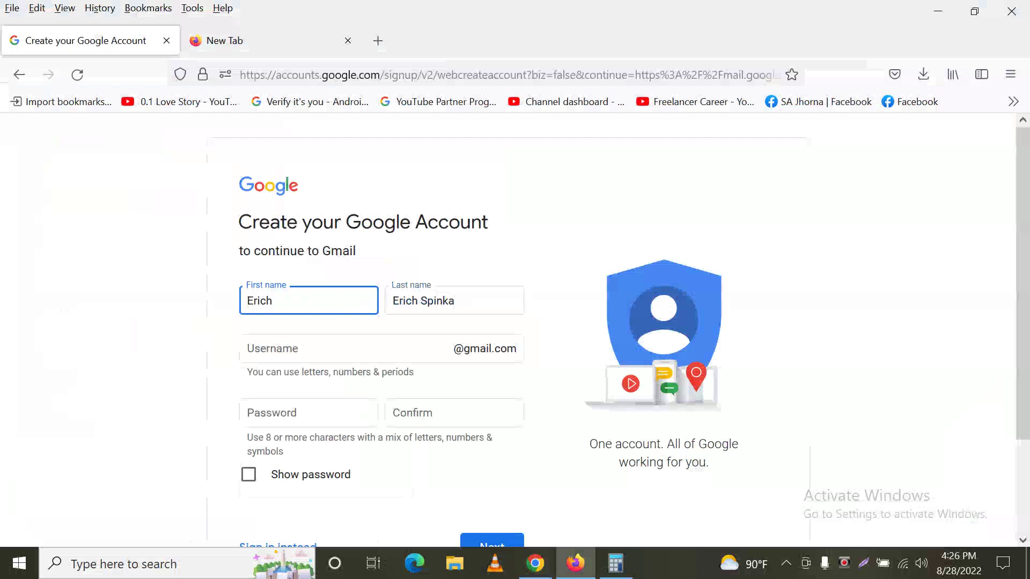
drag(419, 301, 370, 299)
key(BackSpace)
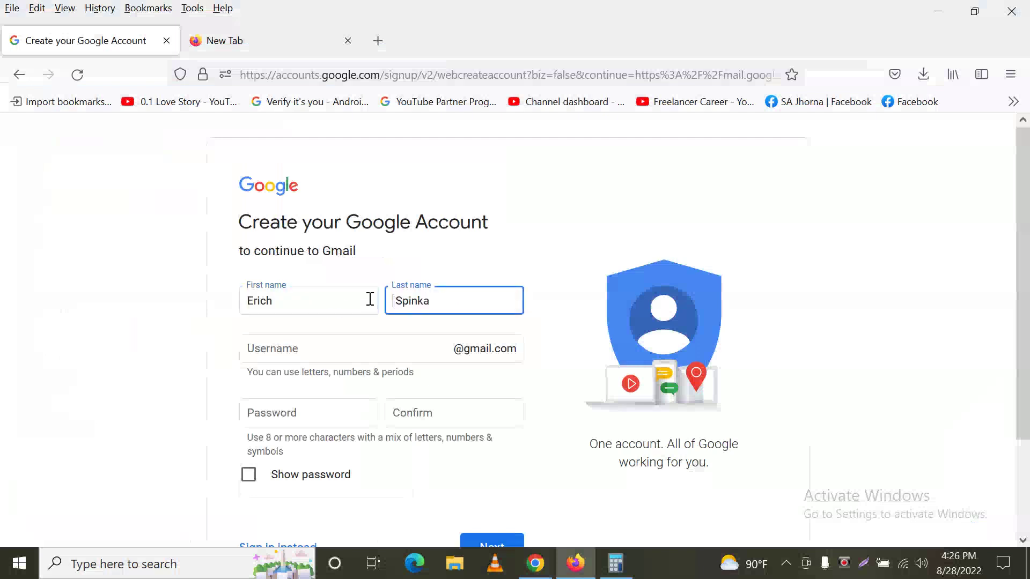
- Use the fake name without its space as the username, then try adding an underscore and '08'
click(324, 349)
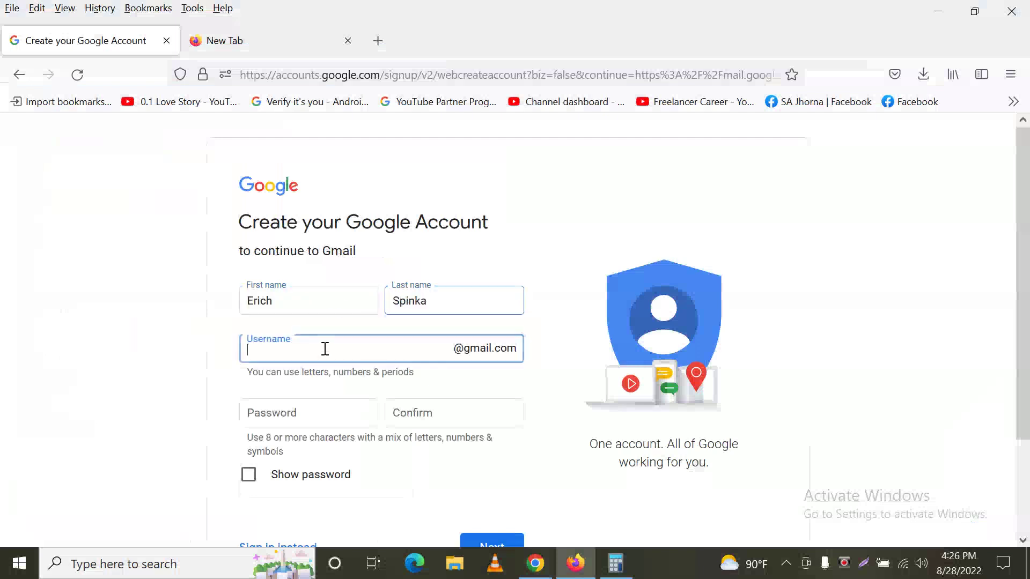
key(ctrl+v)
click(276, 349)
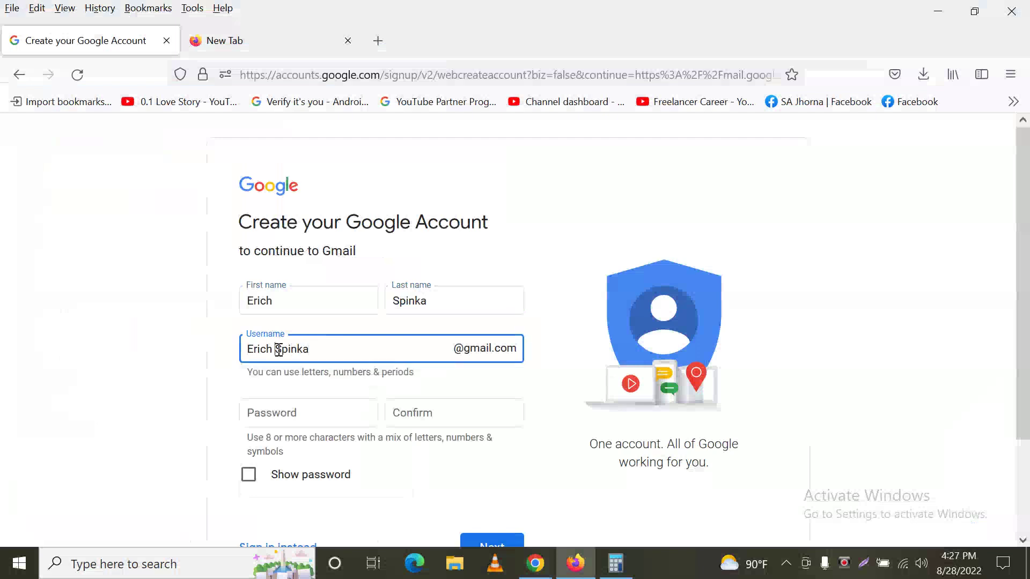
key(BackSpace)
click(193, 340)
scroll(227, 338, down, 1)
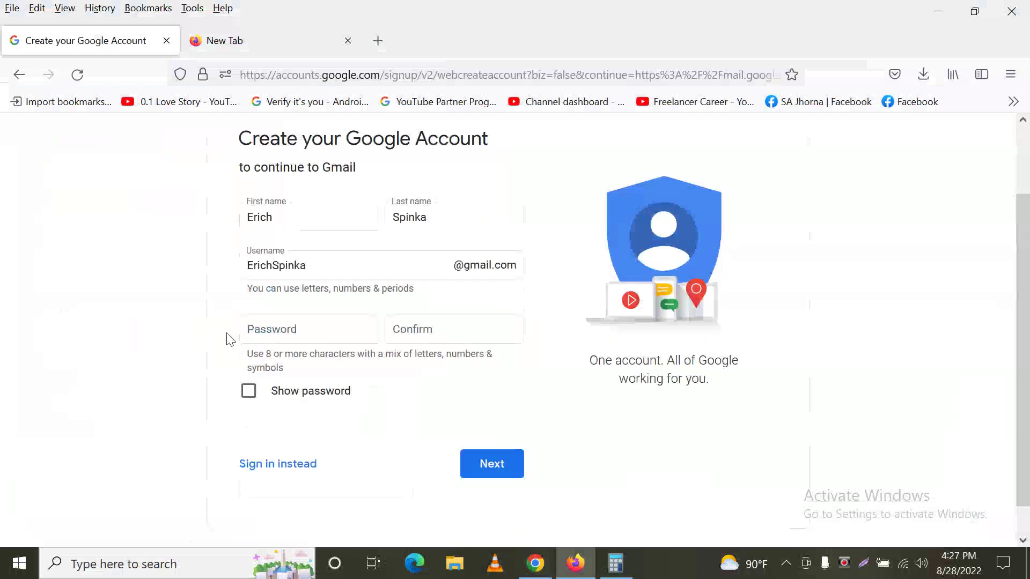
click(316, 269)
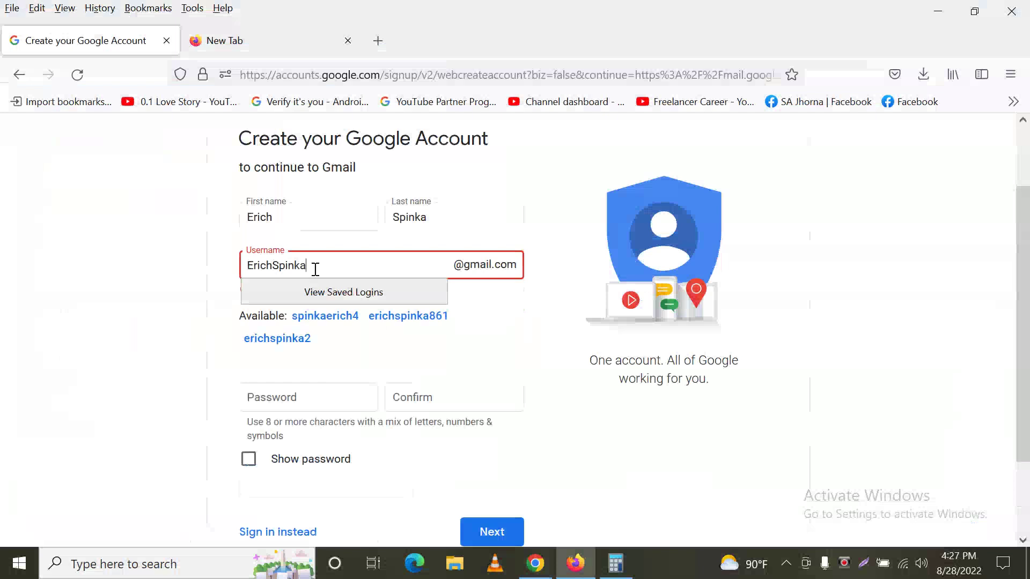
click(281, 265)
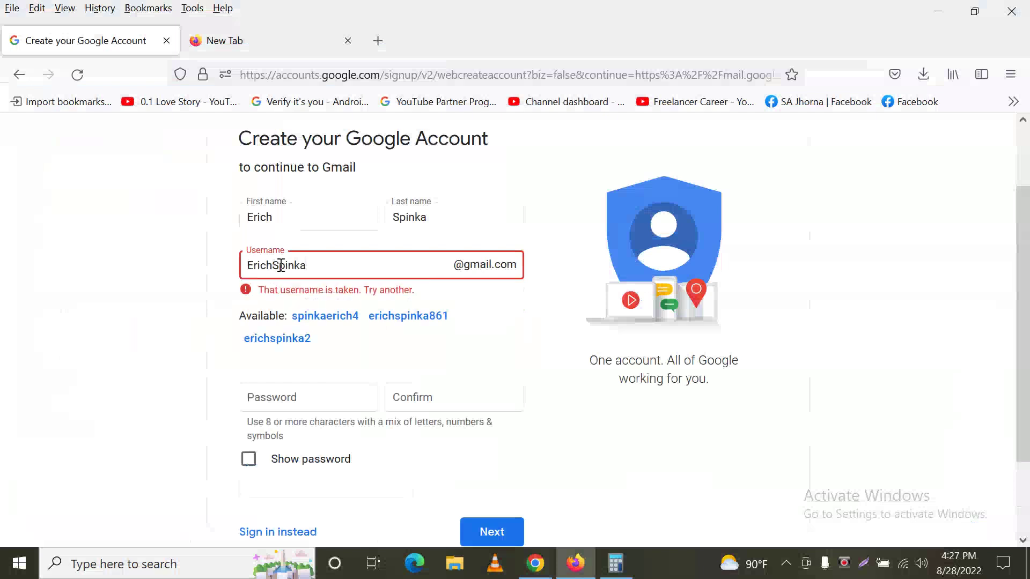
text(_)
click(131, 301)
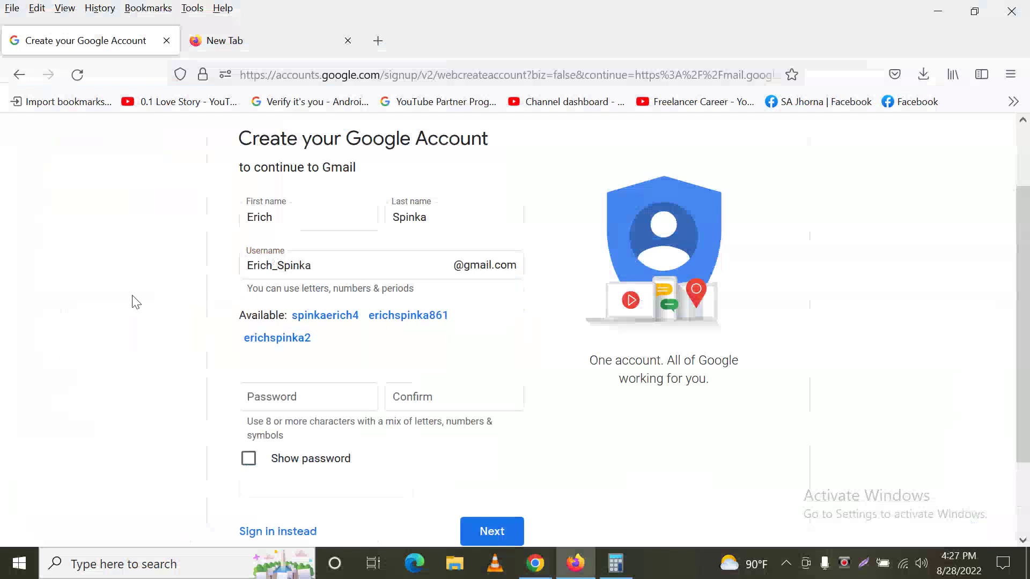
click(319, 267)
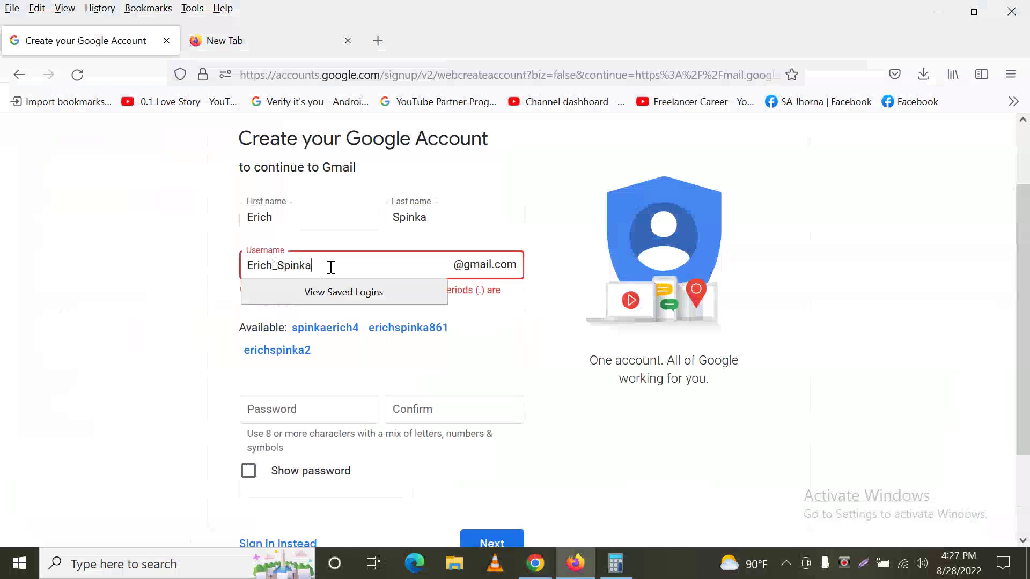
text(08)
click(172, 325)
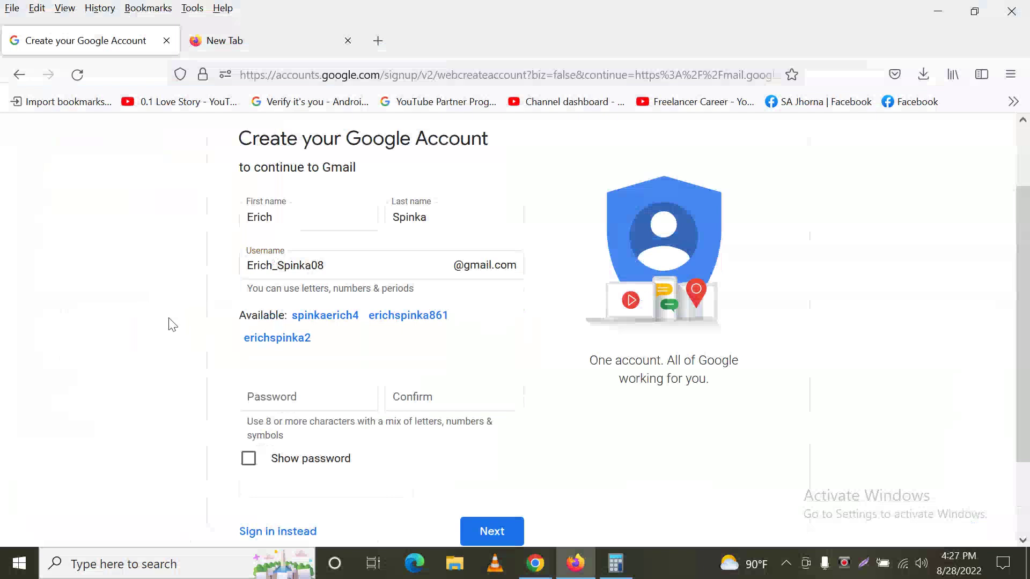
- Replace the '08' ending with 'Uk' and drop the underscore until the username is accepted
click(352, 266)
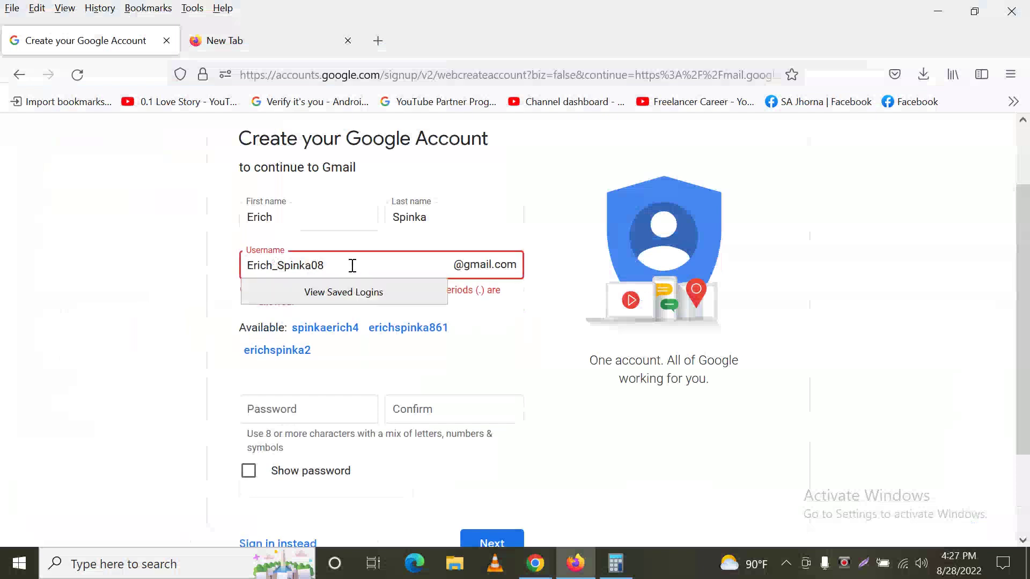
key(BackSpace)
key(BackSpace)
text(Uk)
click(175, 304)
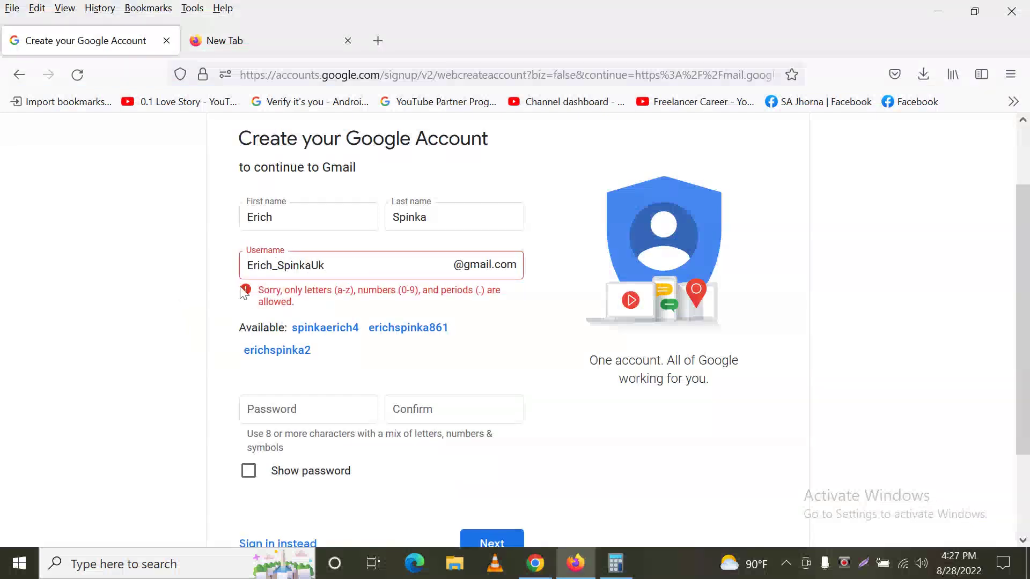
click(278, 268)
key(BackSpace)
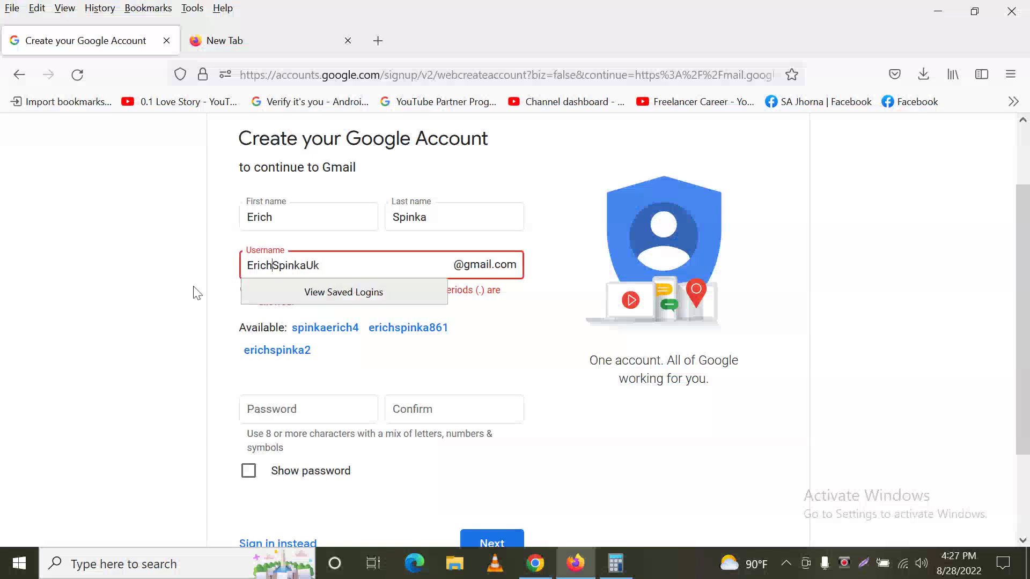
click(46, 346)
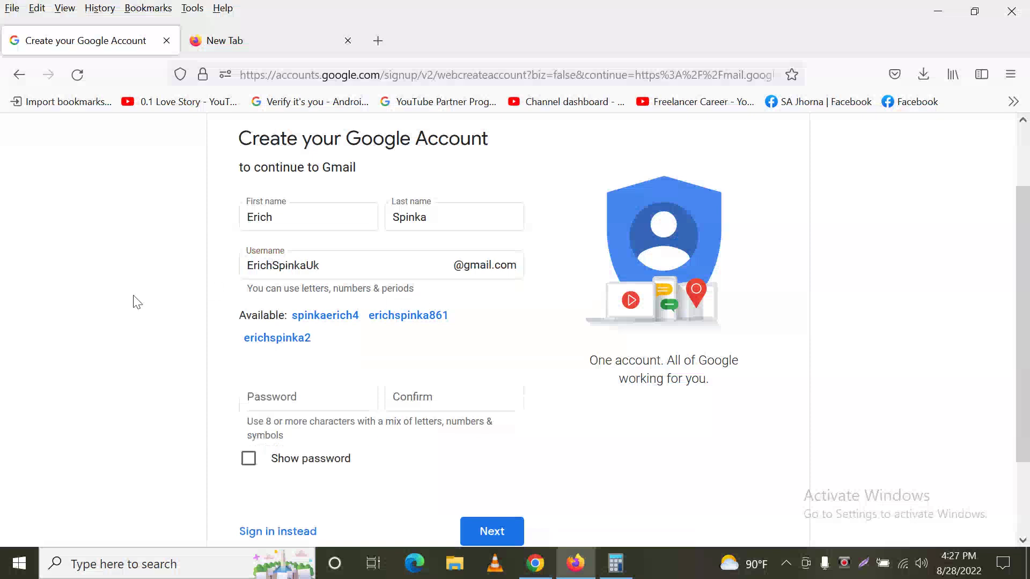
click(337, 397)
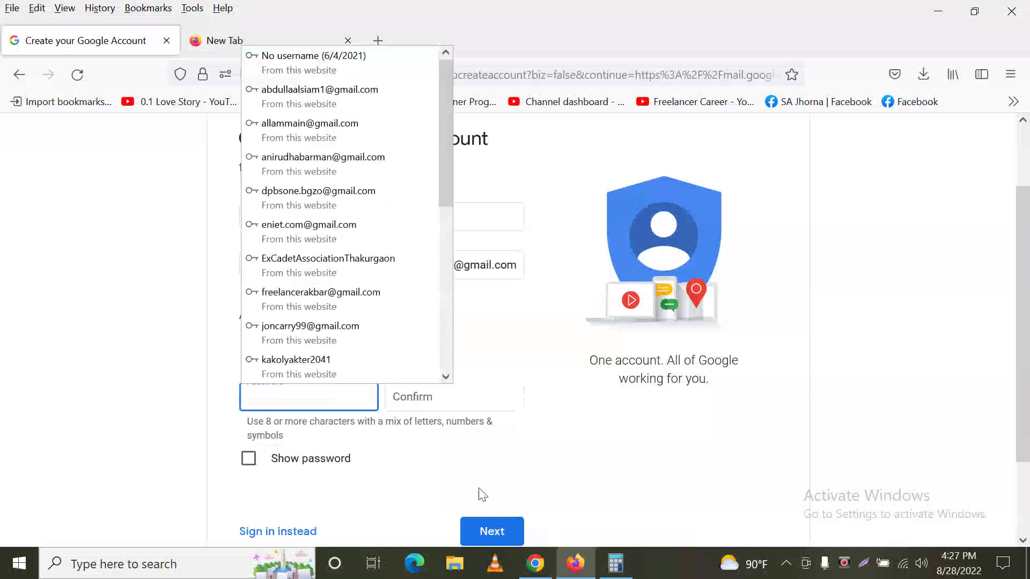
click(535, 563)
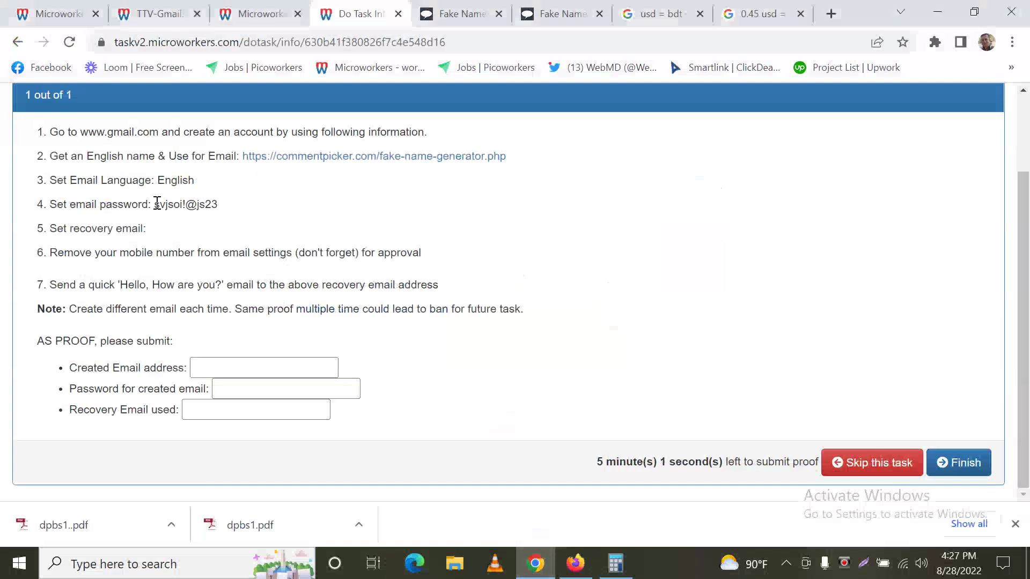
- Enter the task's required password in Password and Confirm, show it, submit, and decline saving the login
drag(155, 204, 217, 208)
key(ctrl+c)
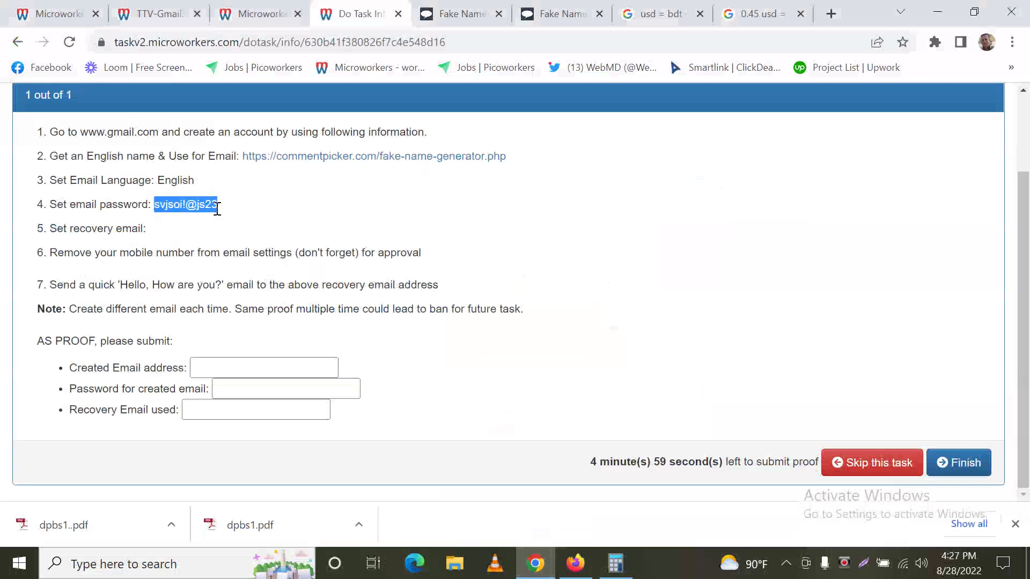
click(575, 563)
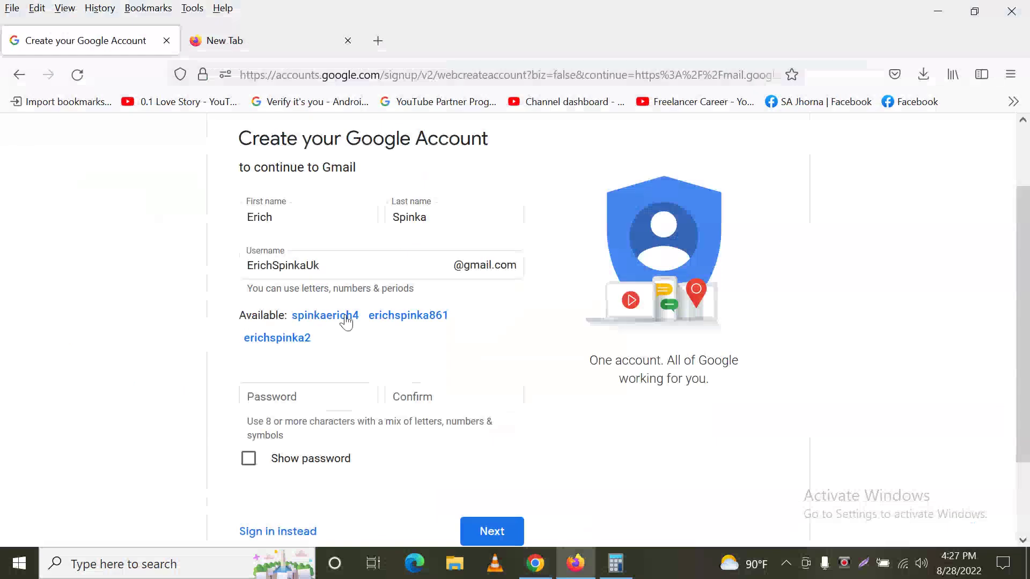
click(322, 402)
key(ctrl+v)
click(444, 399)
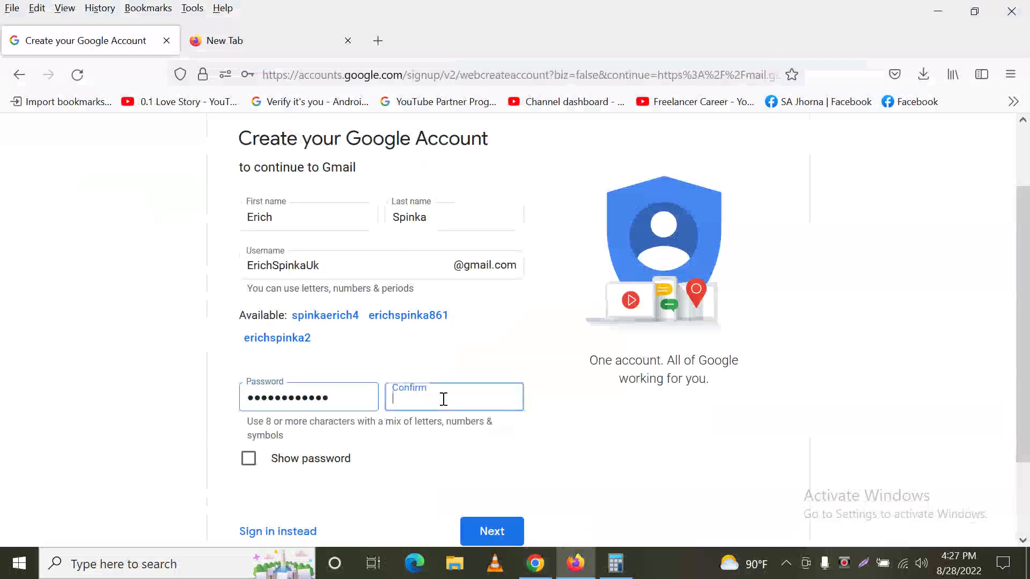
key(ctrl+v)
click(249, 458)
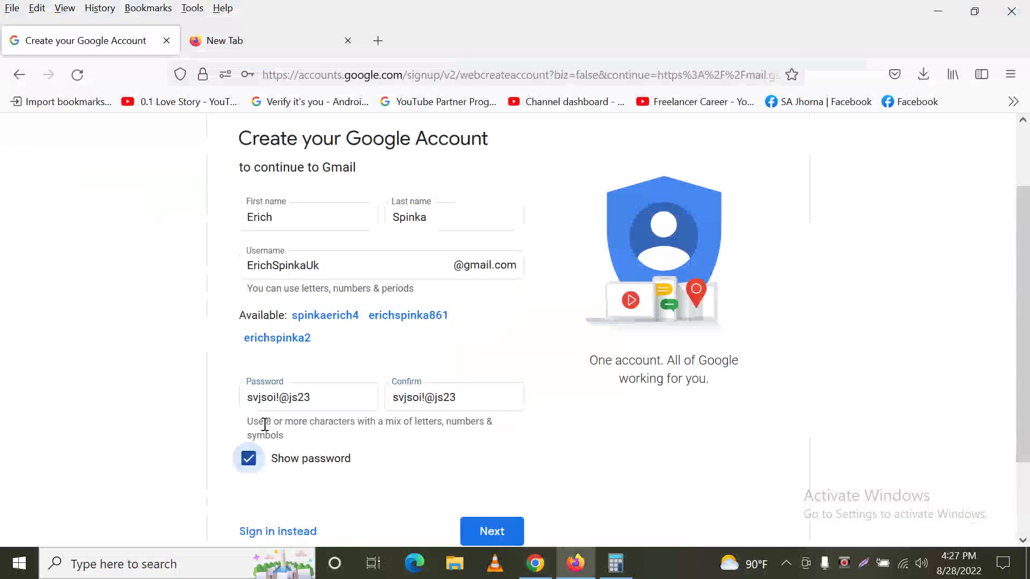
scroll(447, 405, down, 2)
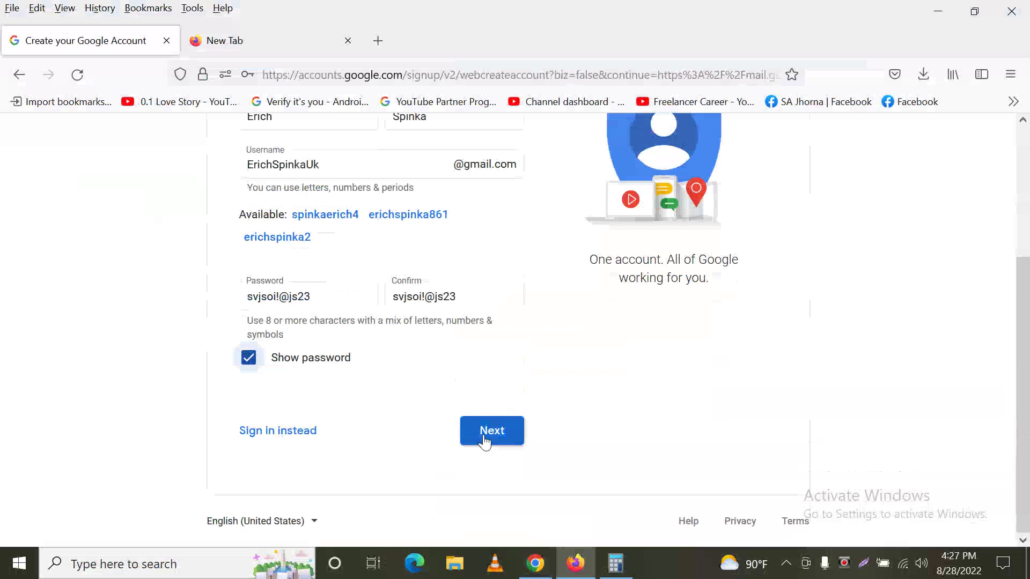
click(485, 431)
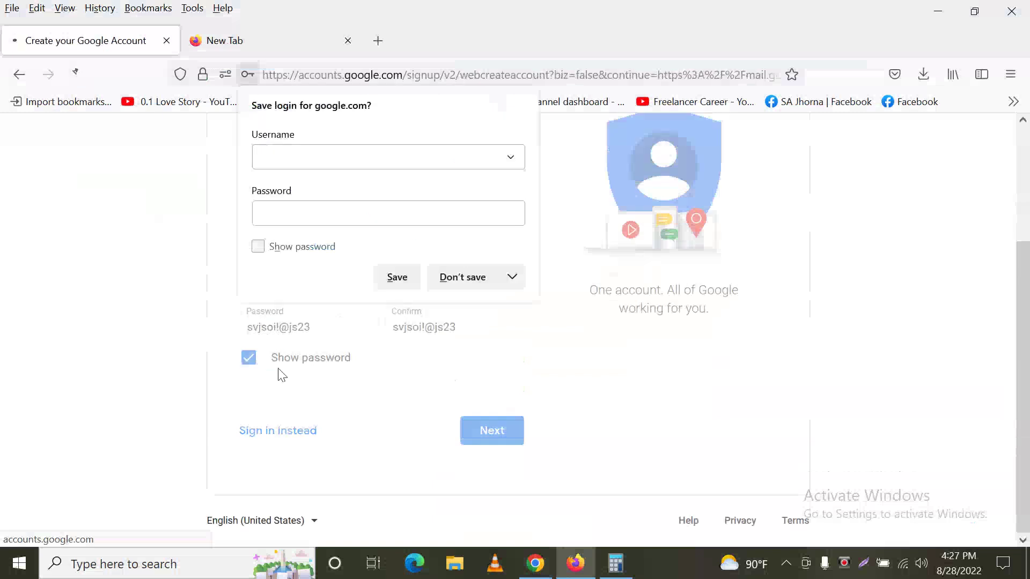
click(465, 280)
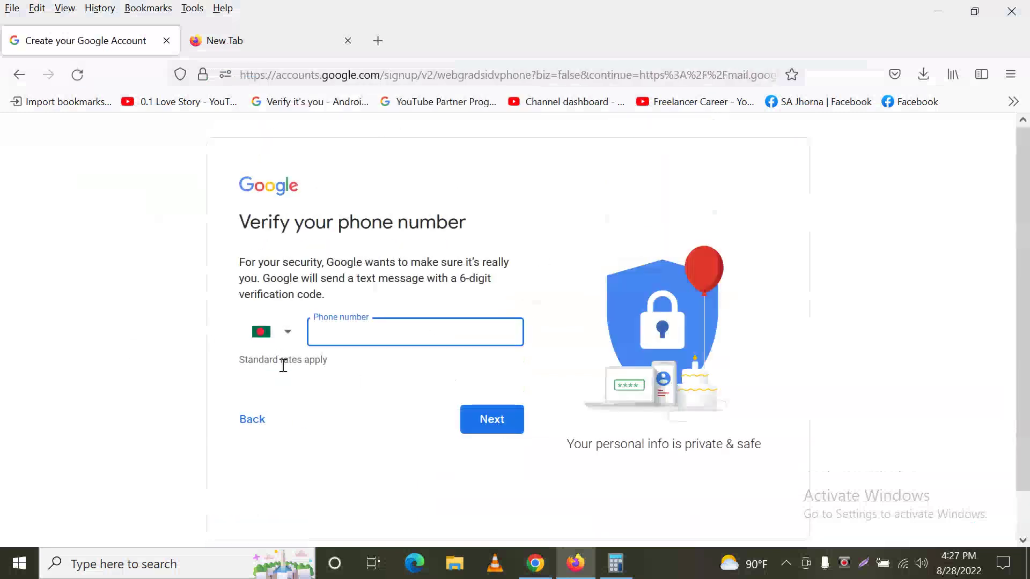
- Paste the account password into the Microworkers proof form's password field
click(531, 569)
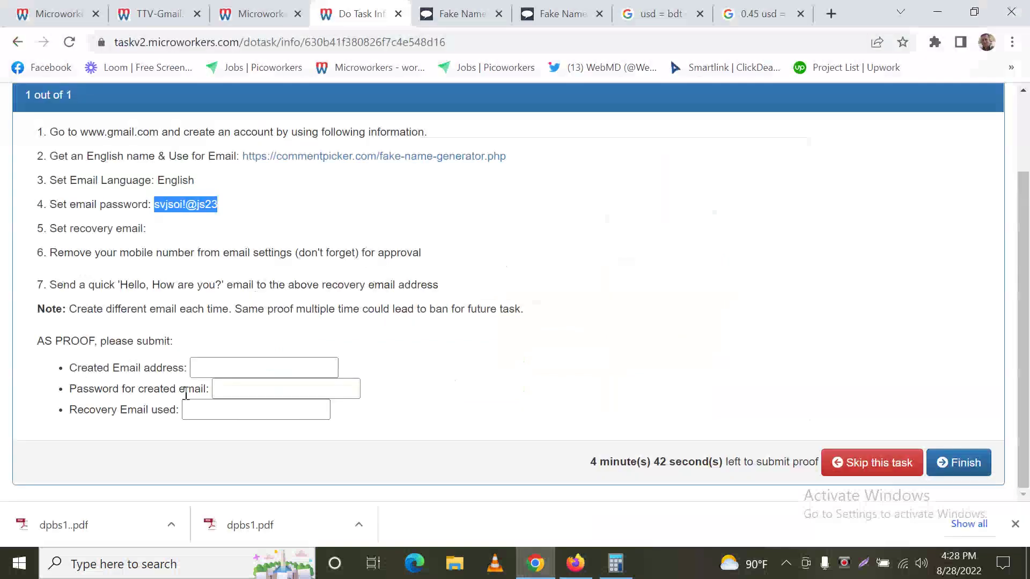
click(246, 389)
key(ctrl+v)
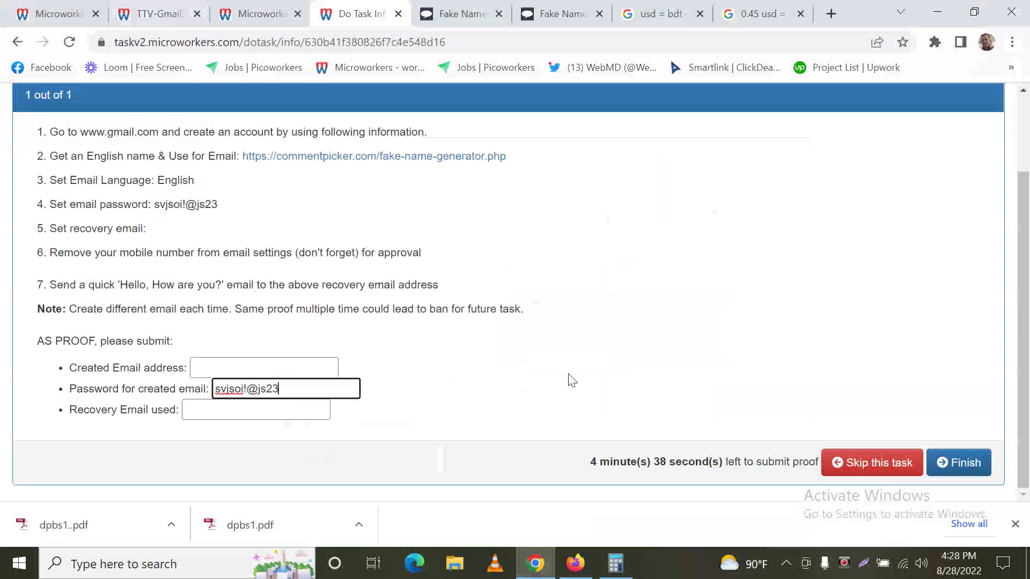
- Copy the stored phone number from the spare tab into Phone number and request a code
click(575, 563)
click(259, 41)
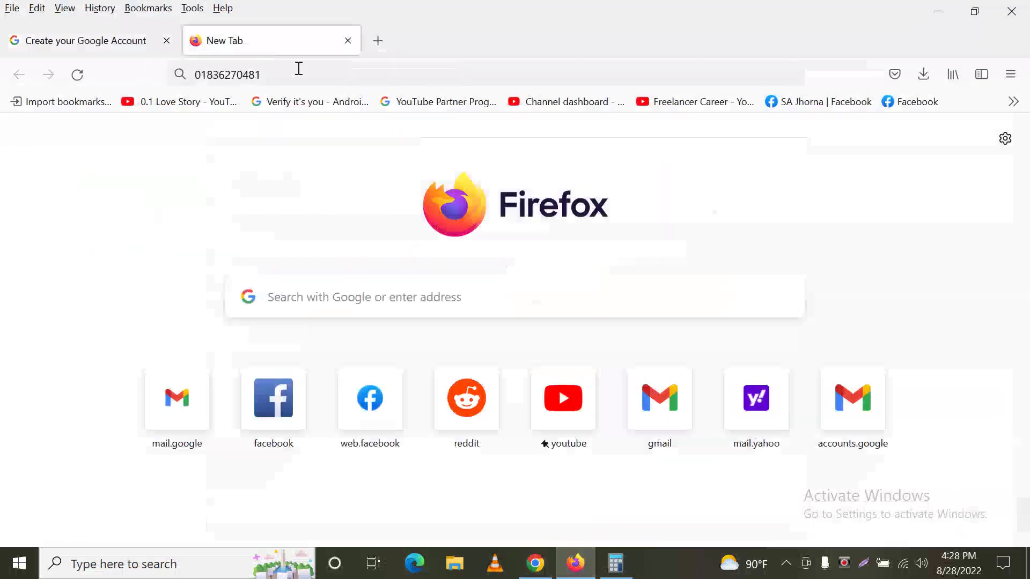
click(201, 74)
key(ctrl+c)
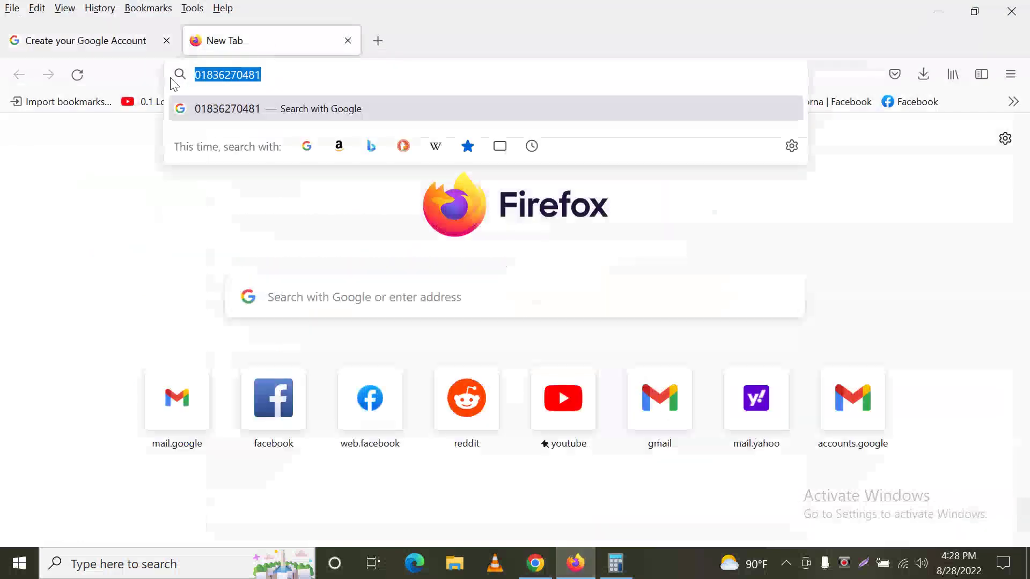
click(121, 41)
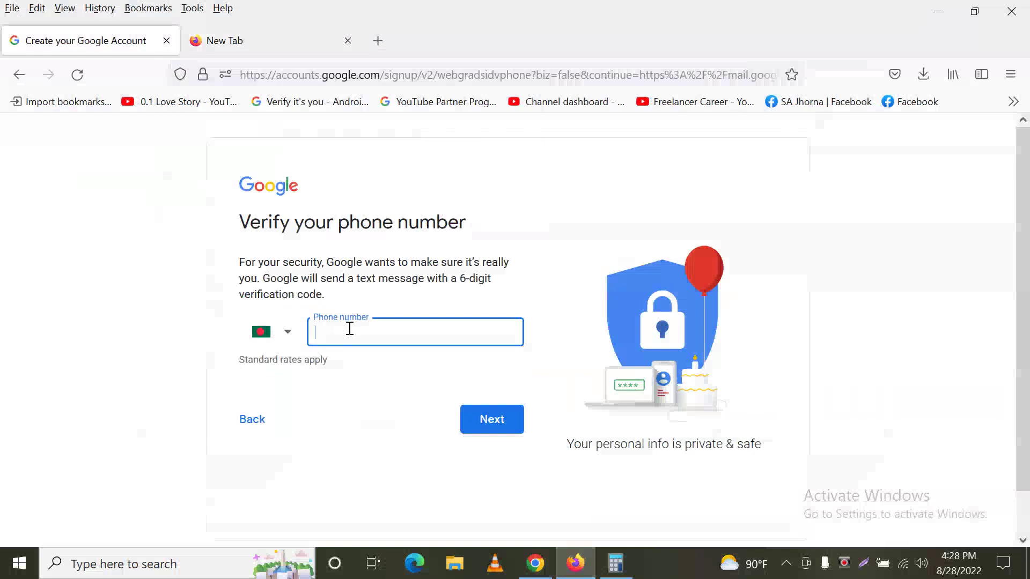
key(ctrl+v)
click(492, 430)
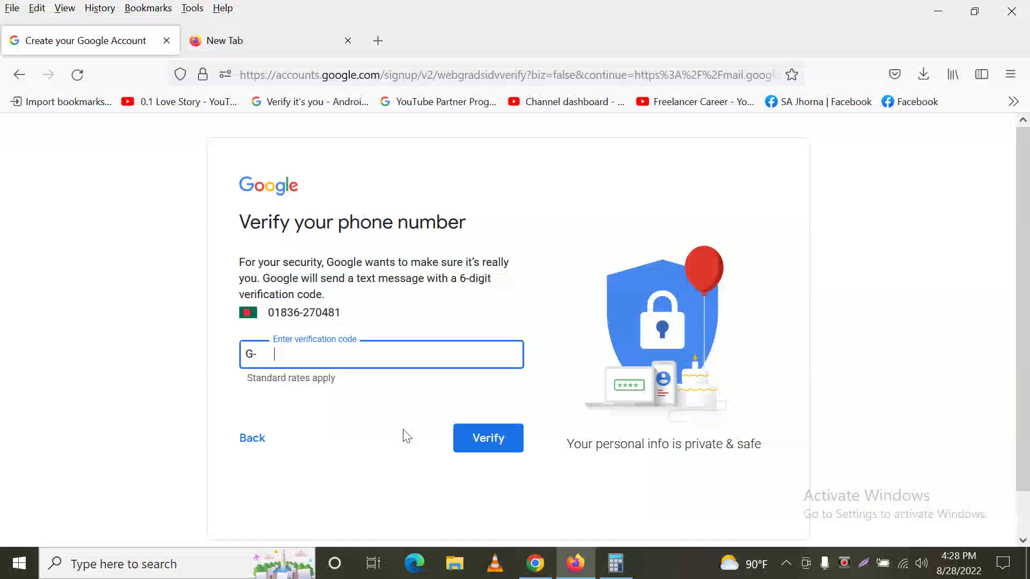
- Type the texted six-digit verification code and submit it with Verify
click(495, 440)
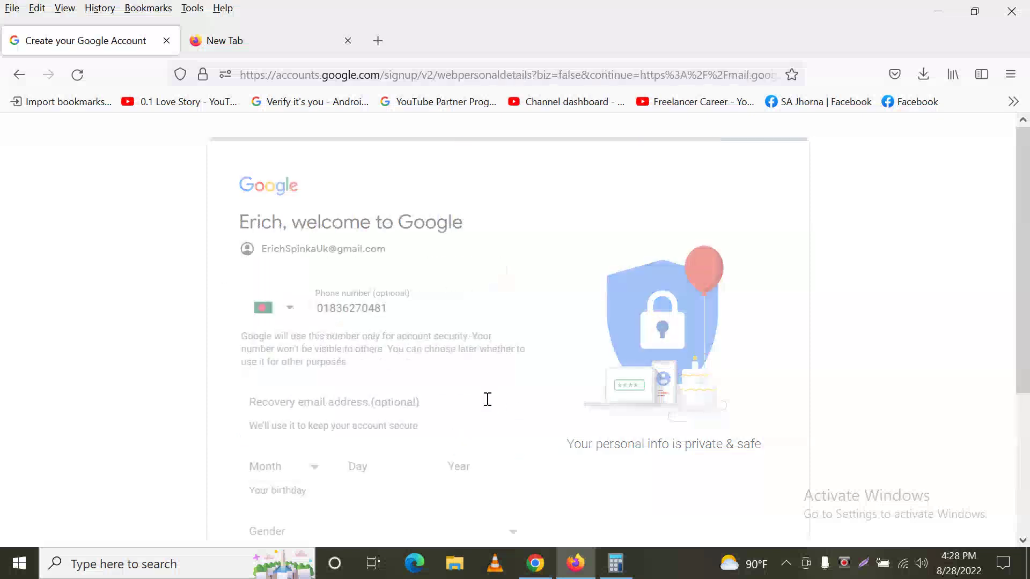
- Clear the optional phone number on the personal details page
scroll(481, 400, down, 3)
scroll(449, 395, up, 3)
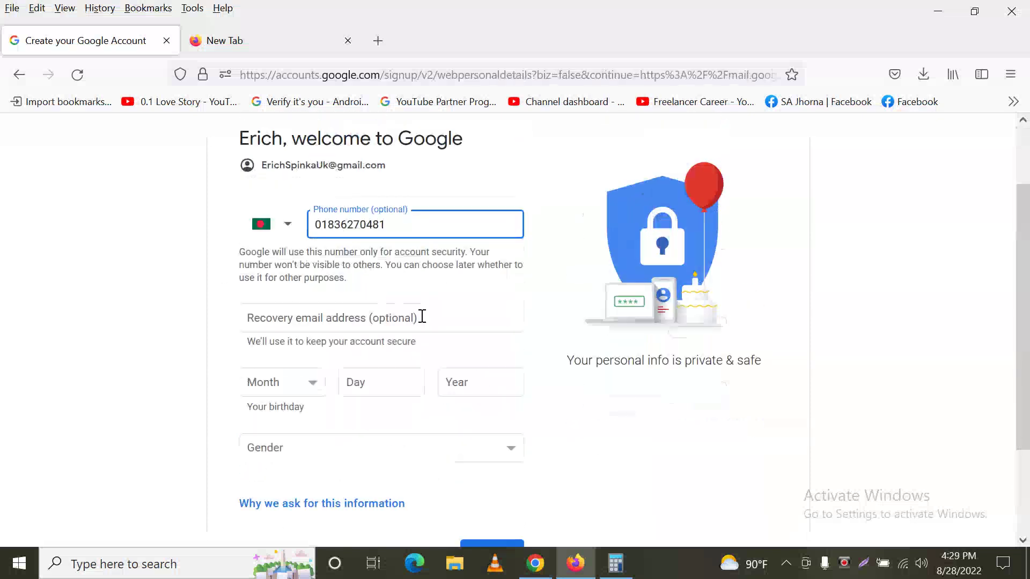
drag(406, 232, 293, 232)
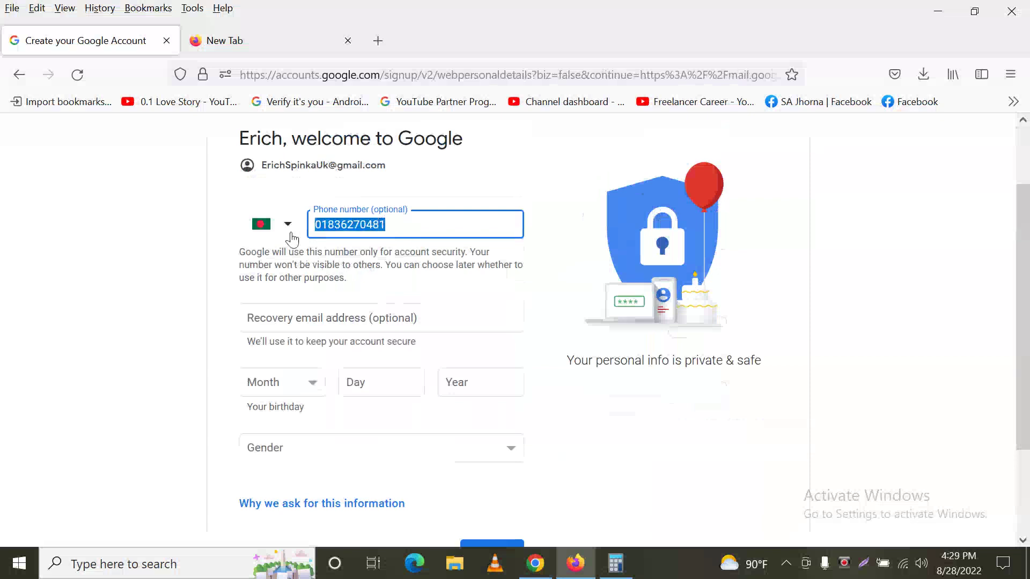
key(BackSpace)
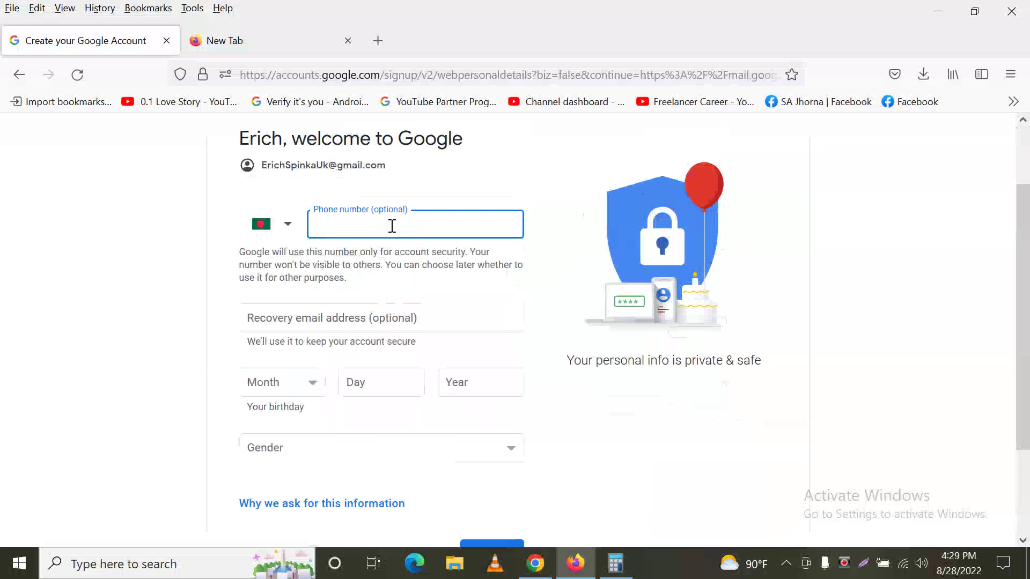
click(185, 365)
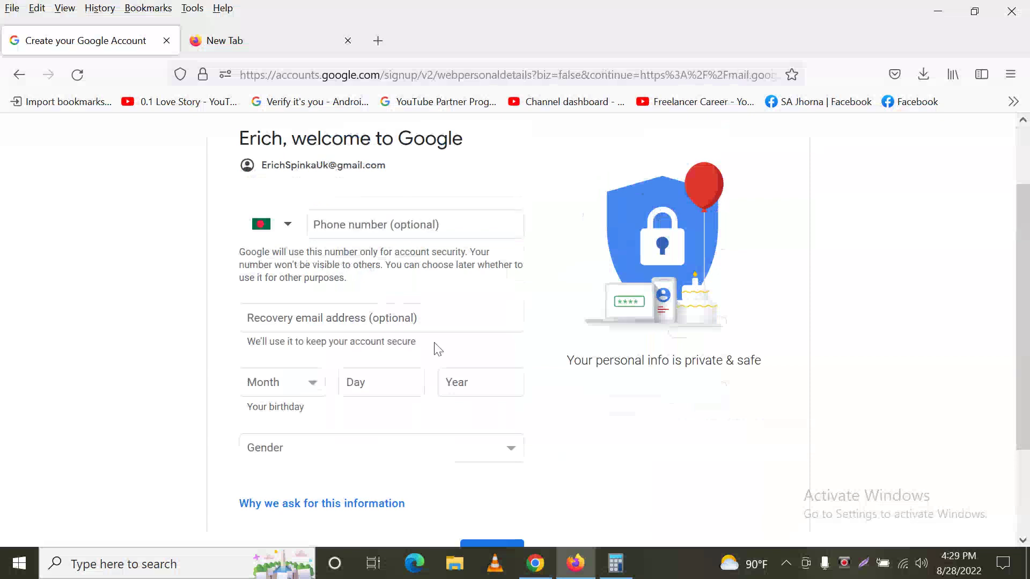
- Copy the recovery email from the other task's instructions into the Recovery Email proof field
click(535, 569)
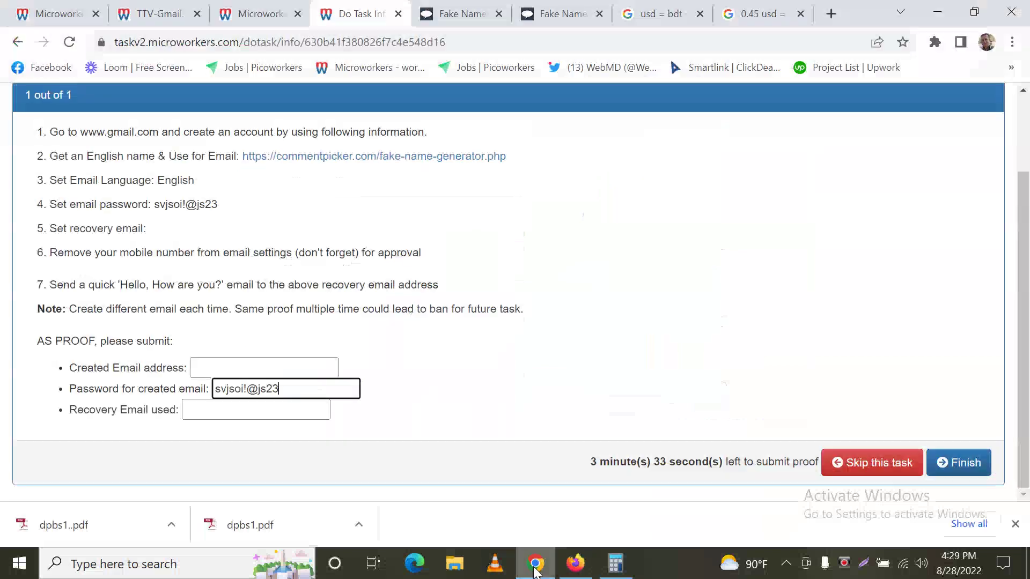
click(159, 14)
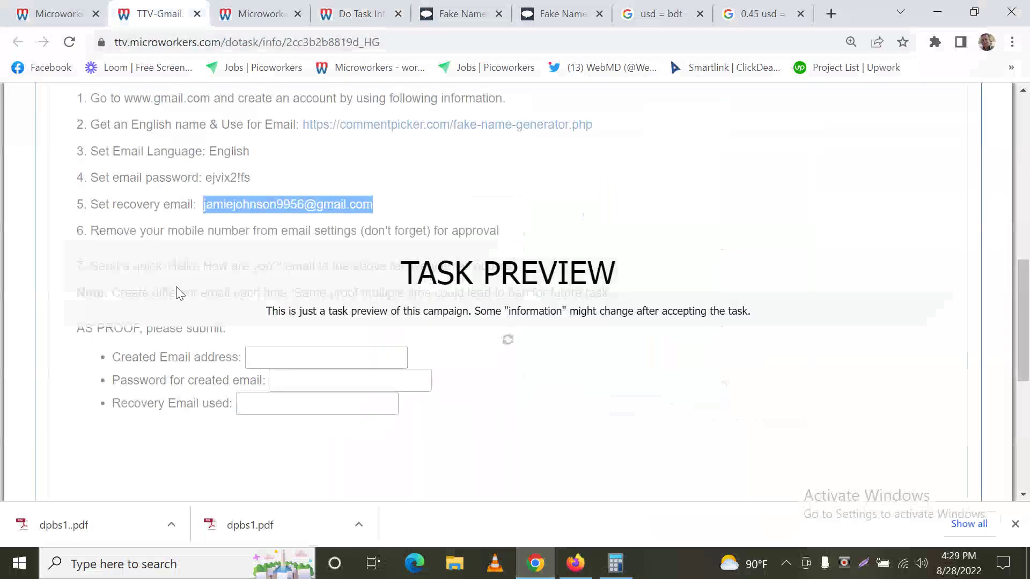
right_click(229, 206)
click(248, 219)
click(354, 14)
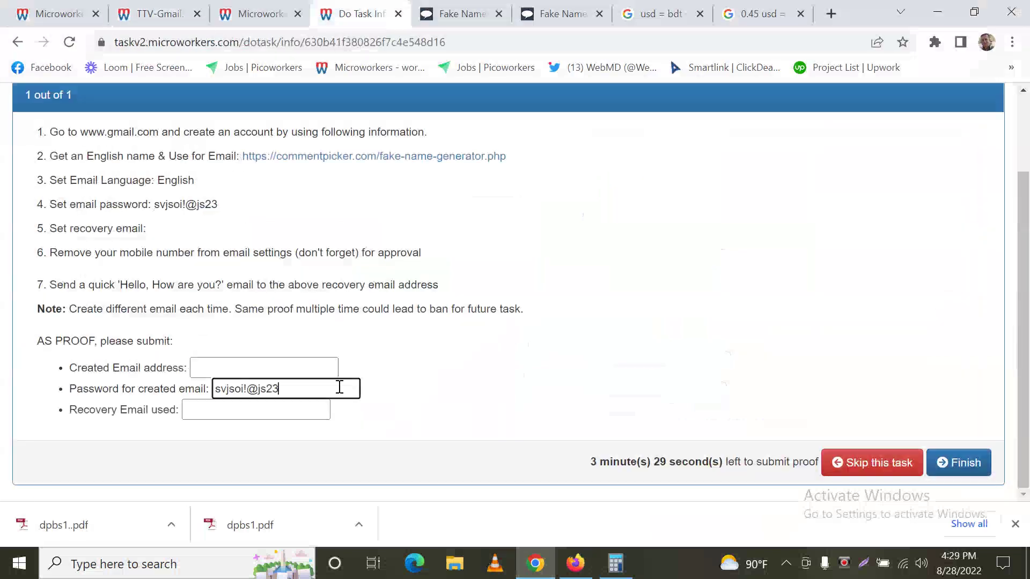
click(220, 410)
right_click(221, 411)
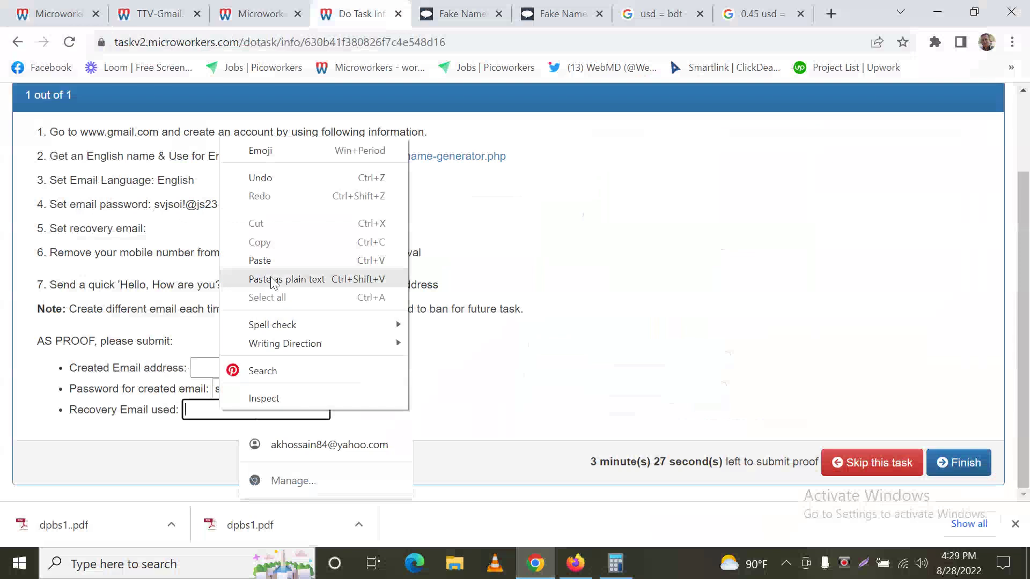
click(260, 260)
click(494, 405)
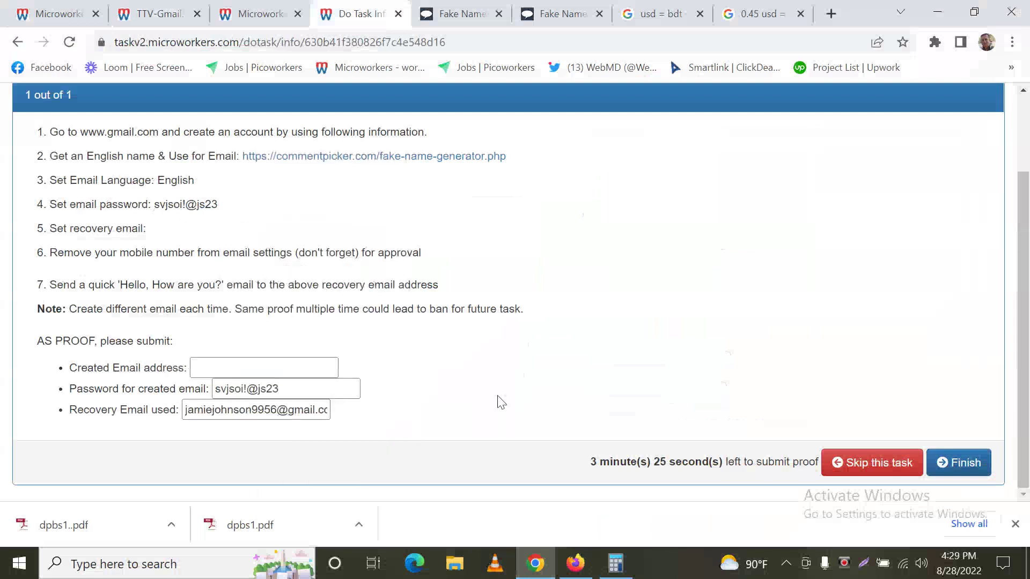
key(alt+Tab)
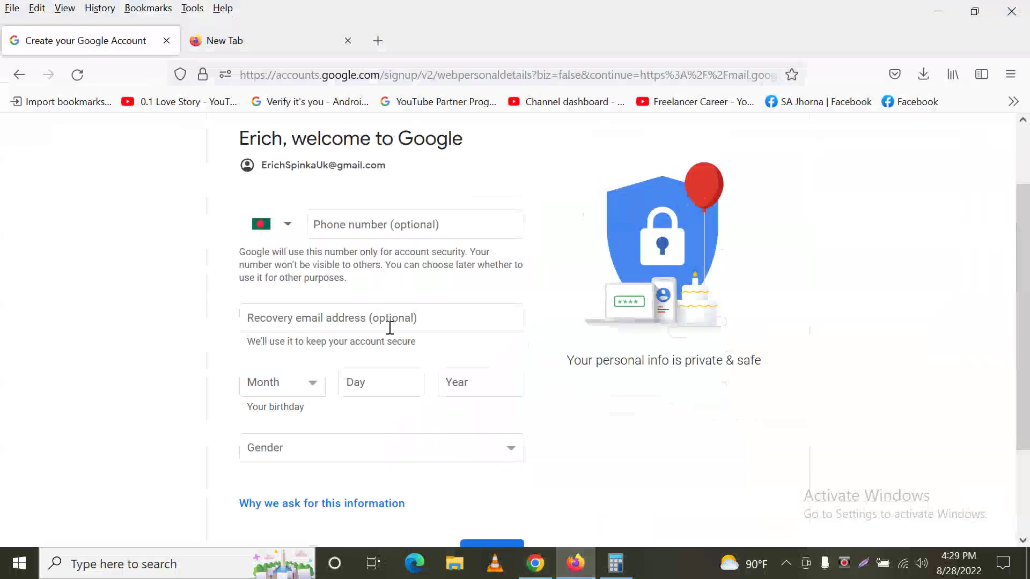
- Paste the recovery email address into the sign-up form
click(378, 319)
right_click(379, 318)
click(432, 432)
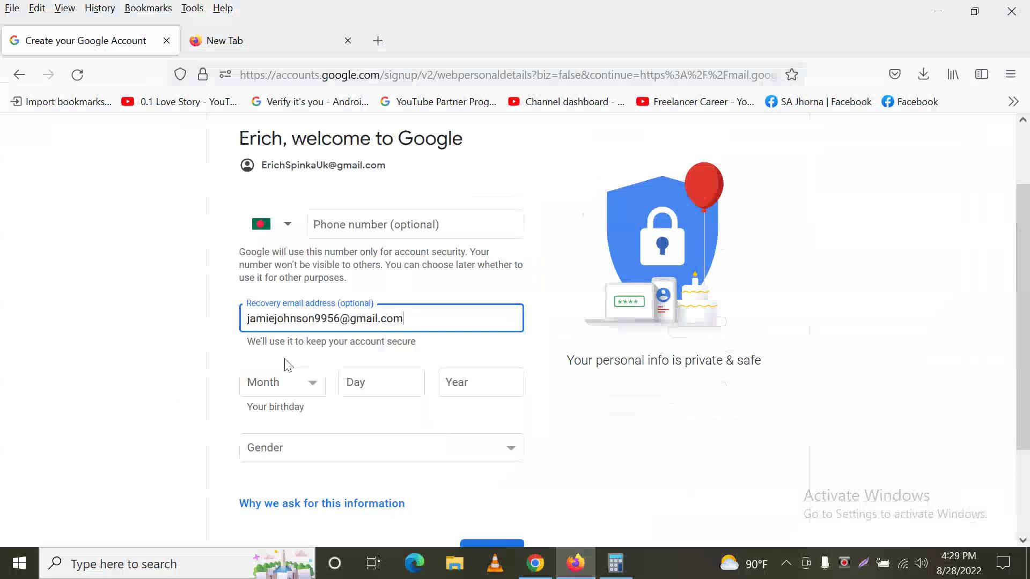
- Set the birthday to January 01, 1980
click(307, 378)
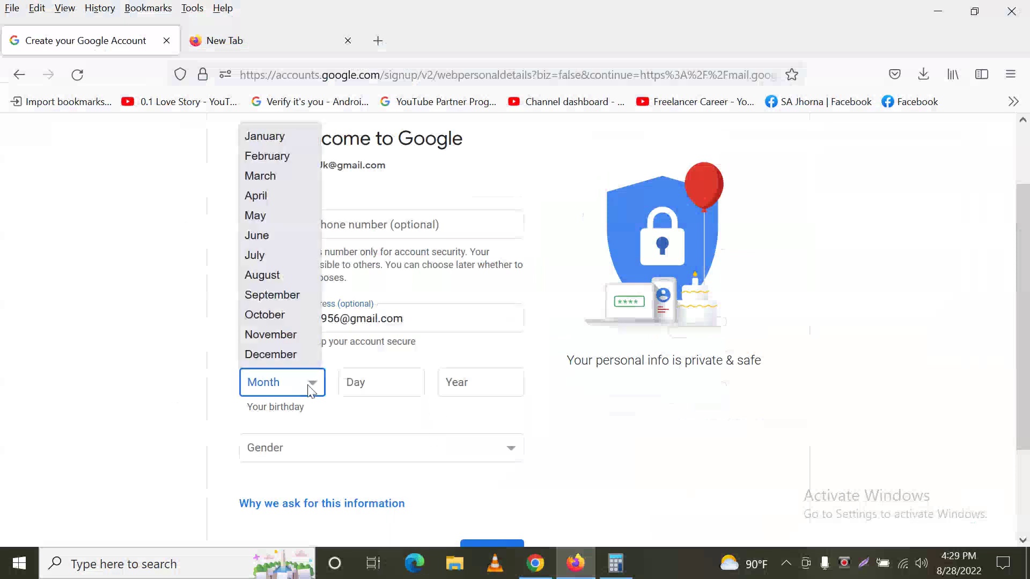
click(263, 138)
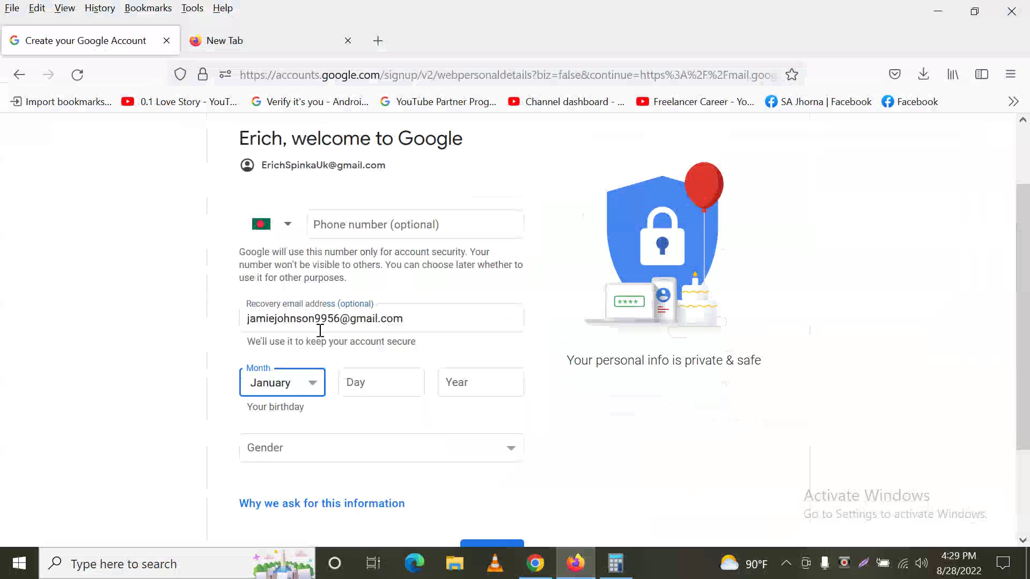
click(375, 385)
text(01)
click(480, 383)
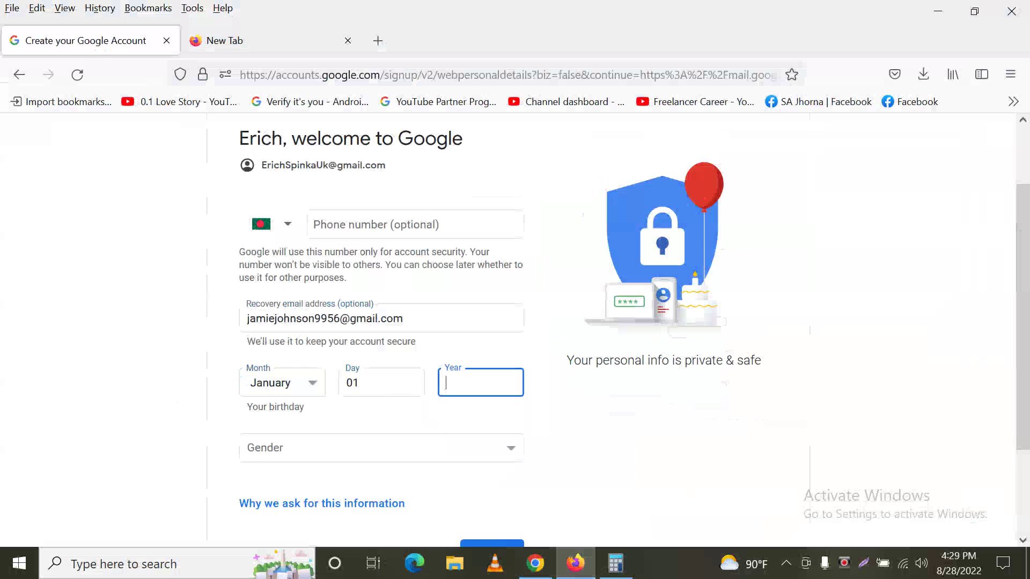
text(1)
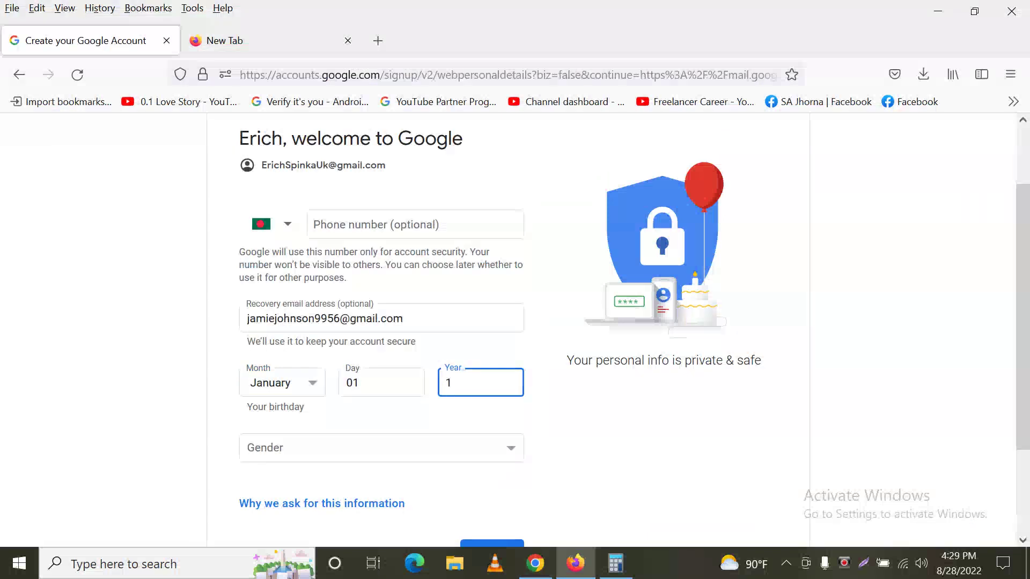
text(980)
- Choose Male as the gender and continue to the privacy and terms step
scroll(145, 441, down, 2)
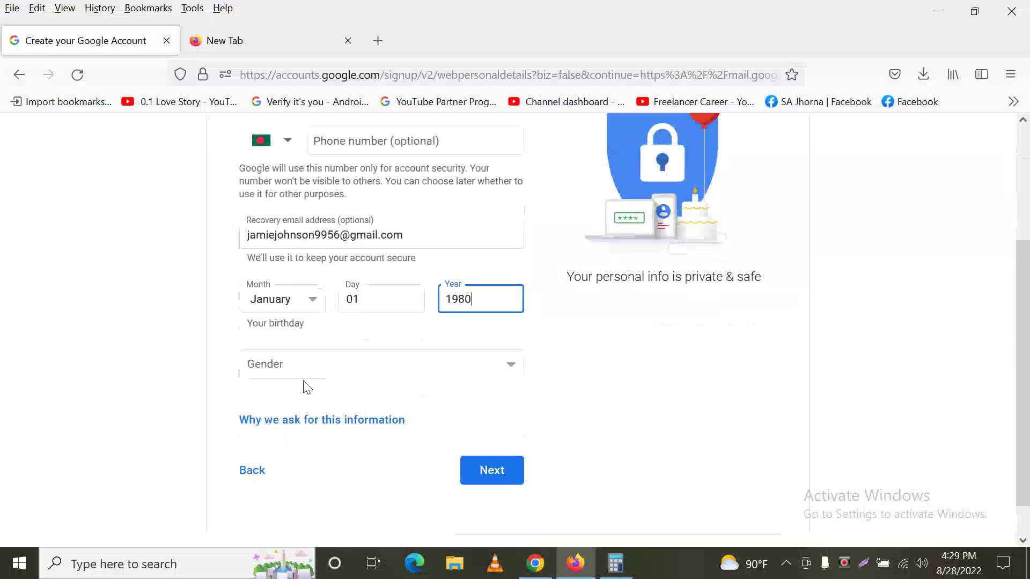
click(397, 370)
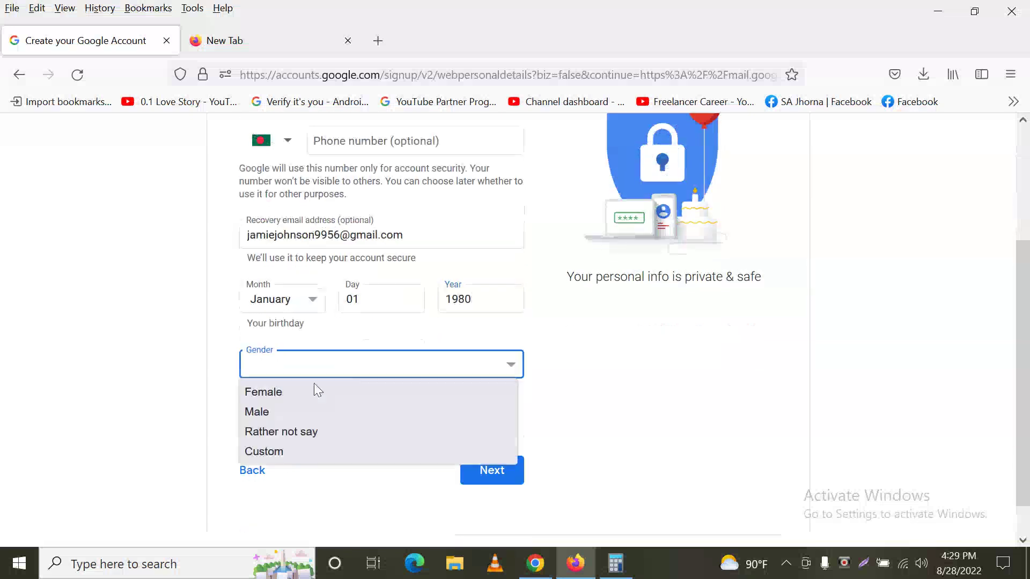
click(288, 411)
scroll(127, 391, up, 4)
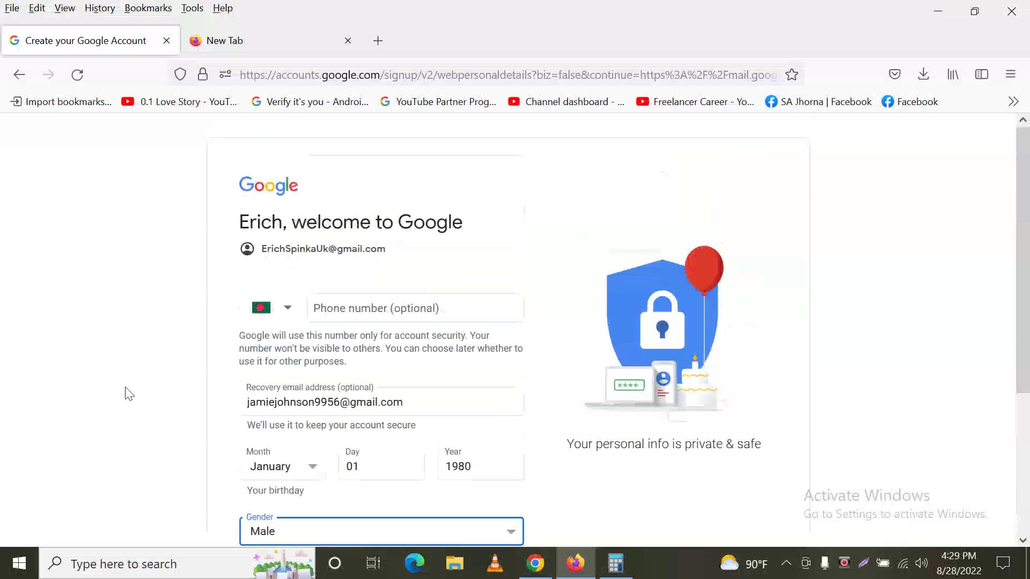
scroll(189, 365, down, 4)
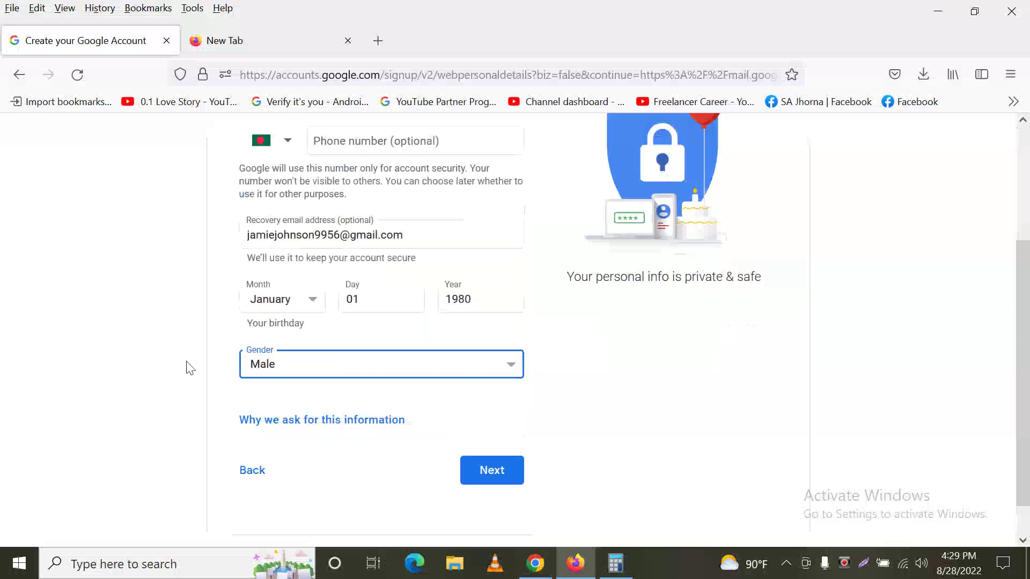
click(484, 429)
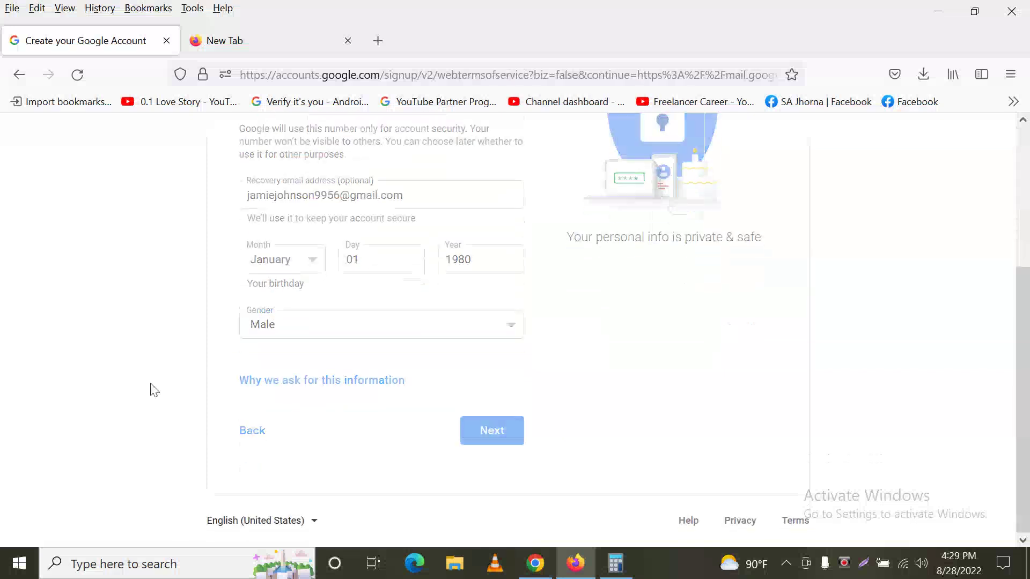
- Agree to Google's privacy and terms, then return to the Microworkers task page
scroll(589, 372, down, 15)
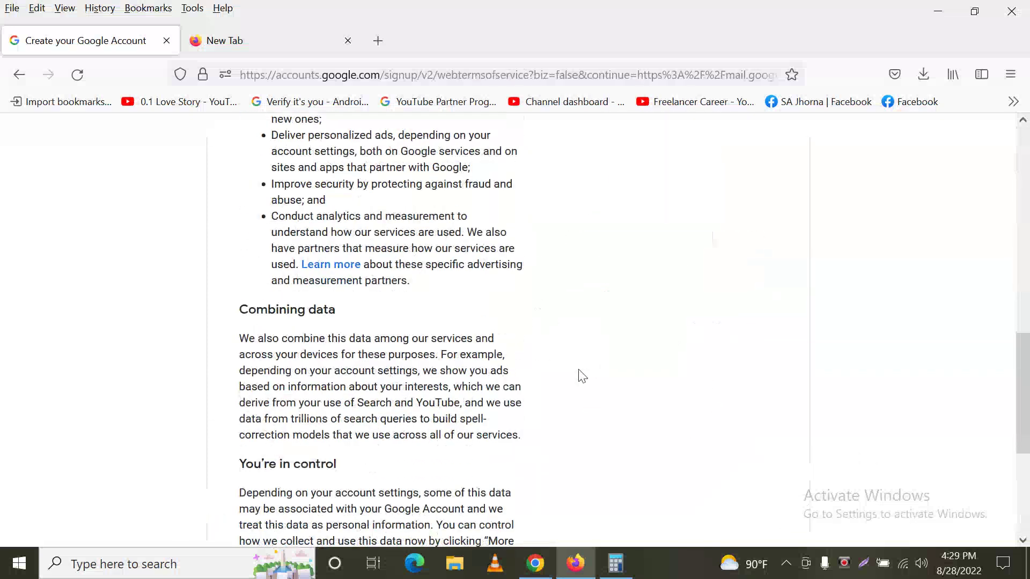
click(491, 432)
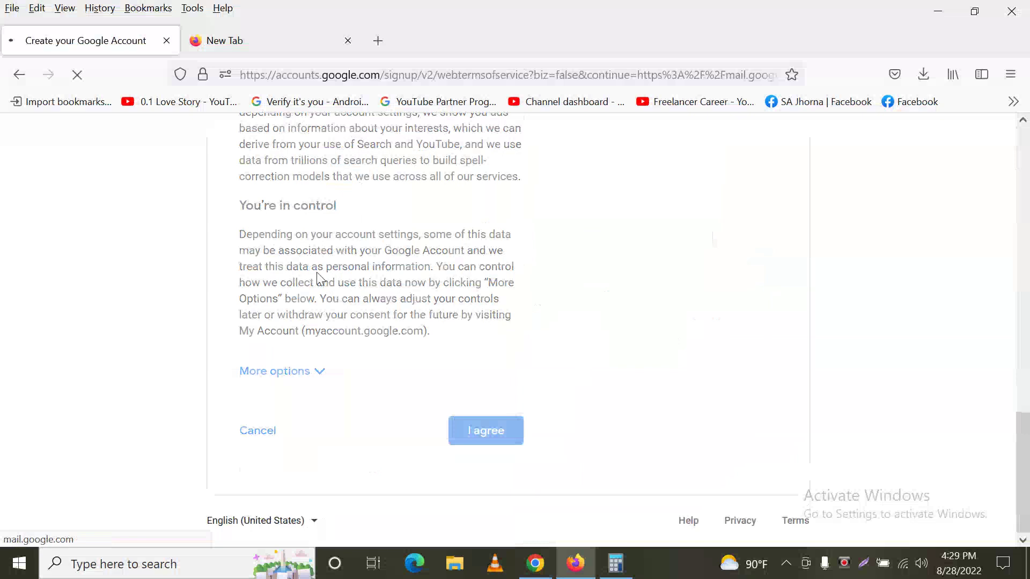
click(536, 562)
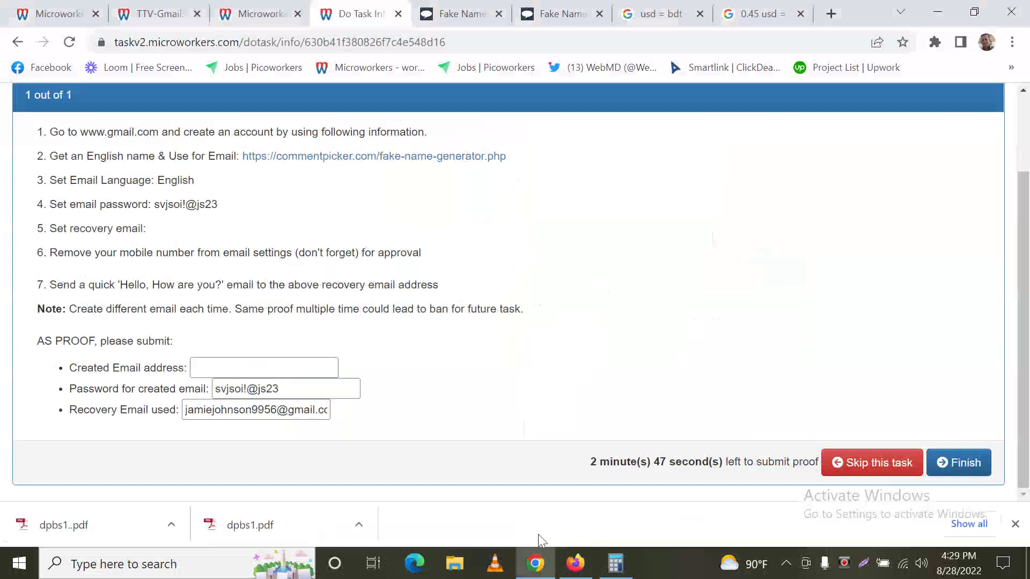
- Start a new Gmail message to the recovery address with subject 'ffff'
click(576, 562)
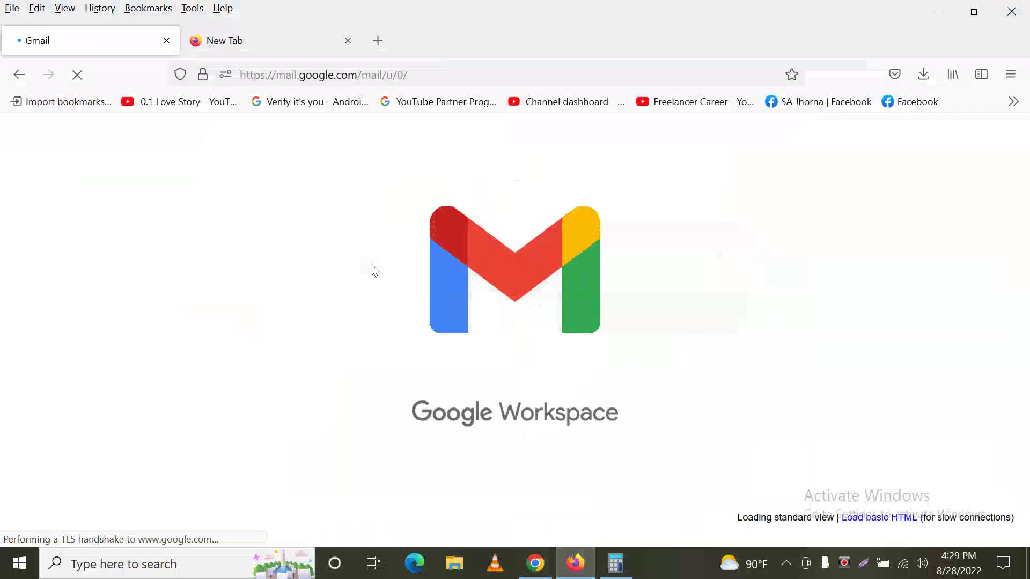
click(537, 549)
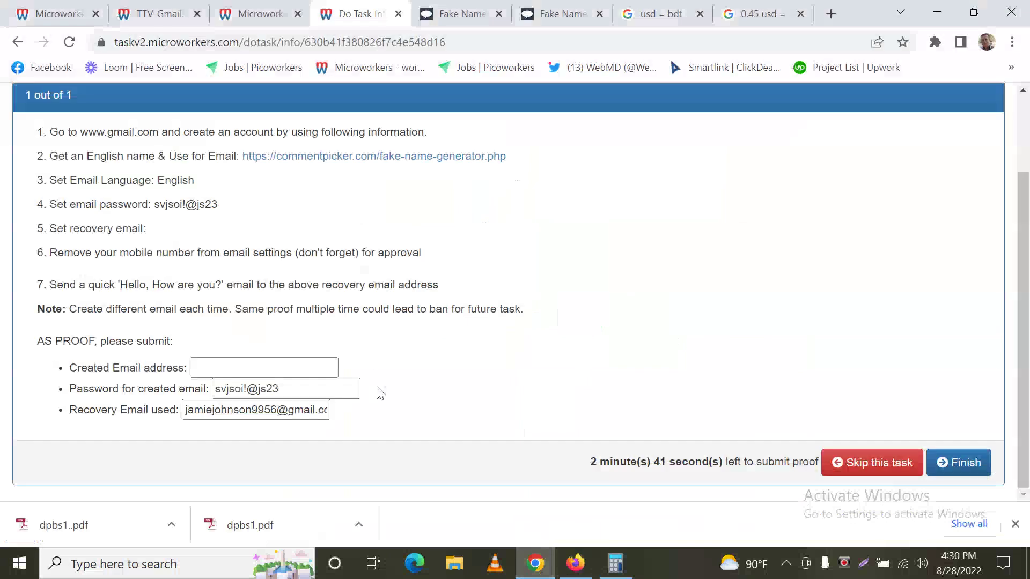
click(575, 563)
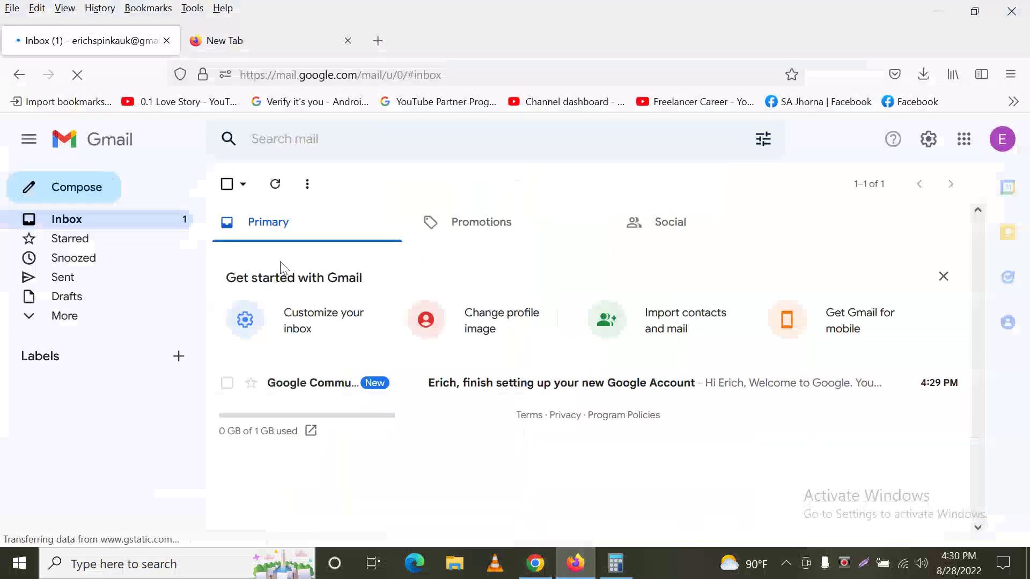
click(67, 203)
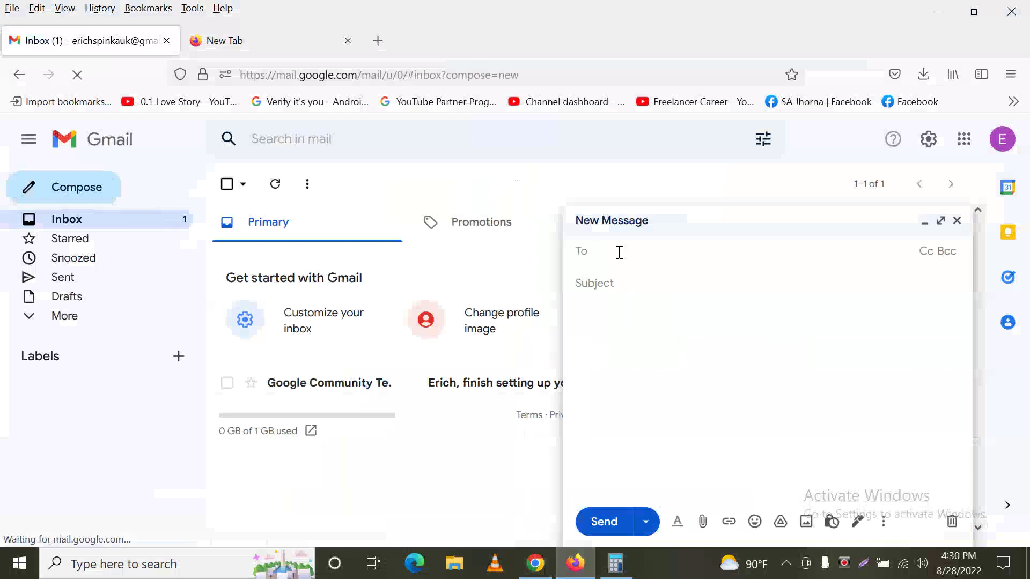
key(ctrl+v)
click(642, 302)
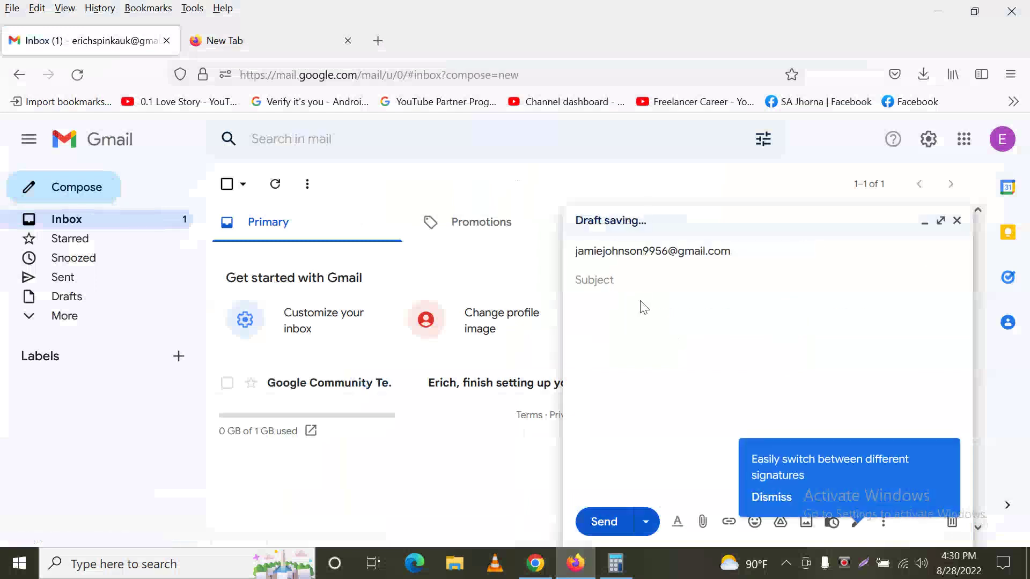
text(ffff)
key(Tab)
- Copy 'Hello, How are you?' from the task page into the message body
click(535, 564)
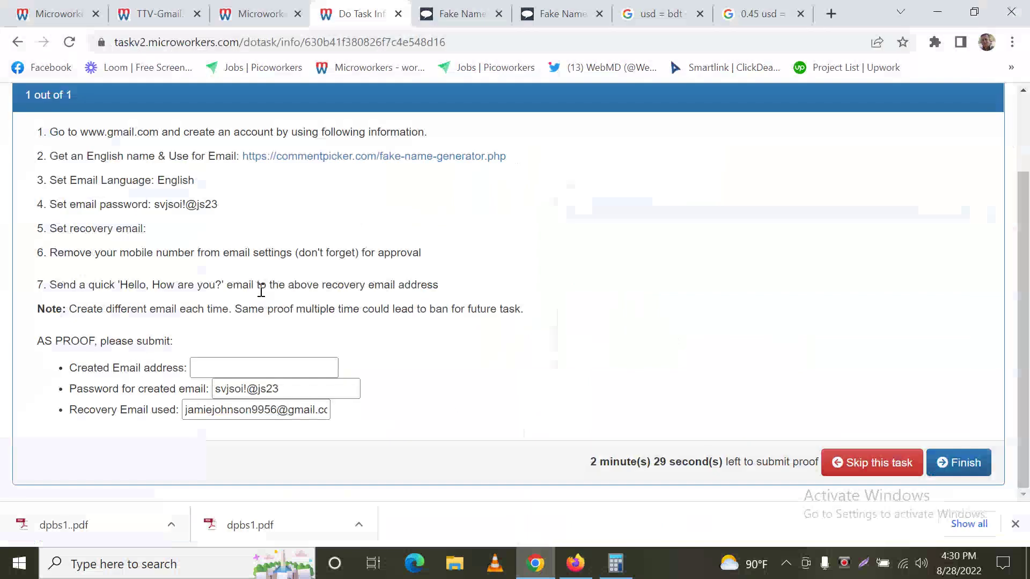
drag(120, 284, 221, 286)
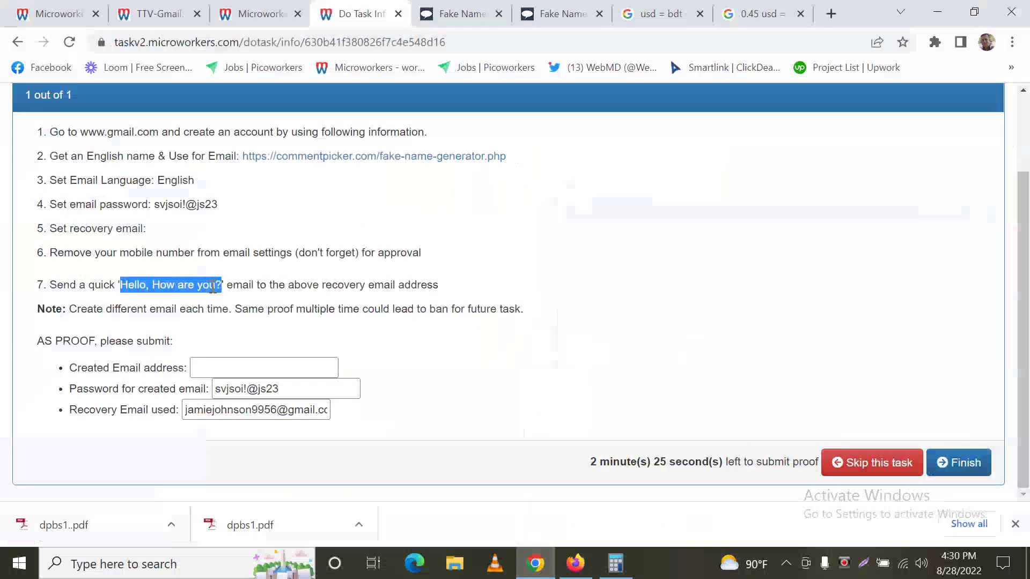
right_click(213, 287)
click(246, 299)
click(574, 562)
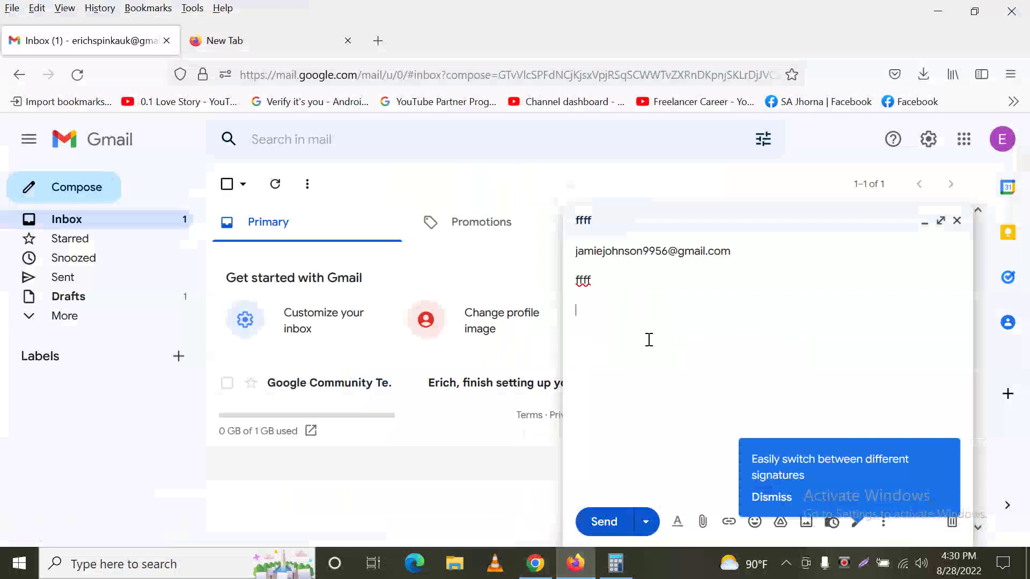
key(ctrl+v)
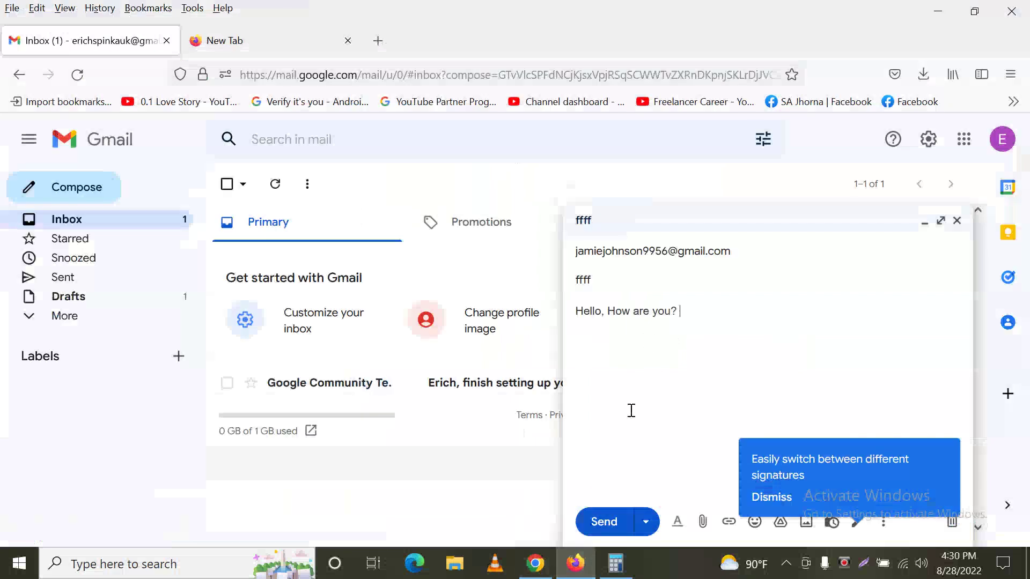
- Send the email with Ctrl+Enter, then open Google's welcome email
click(614, 280)
double_click(614, 279)
click(637, 407)
key(ctrl+shift+Right)
key(ctrl+Return)
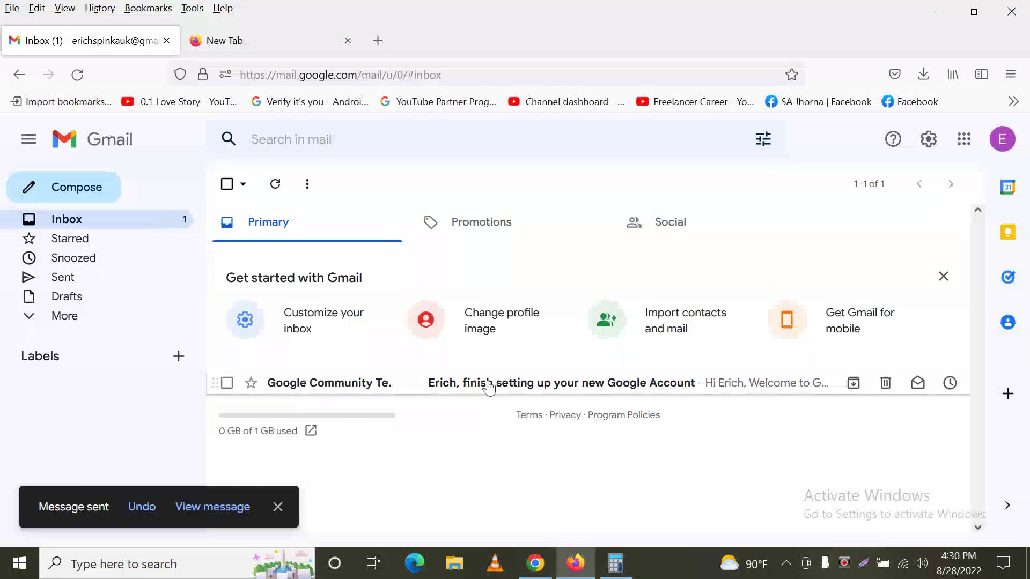
click(461, 383)
- Copy the new Gmail address from the welcome email's To details and go back to Microworkers
scroll(451, 390, down, 5)
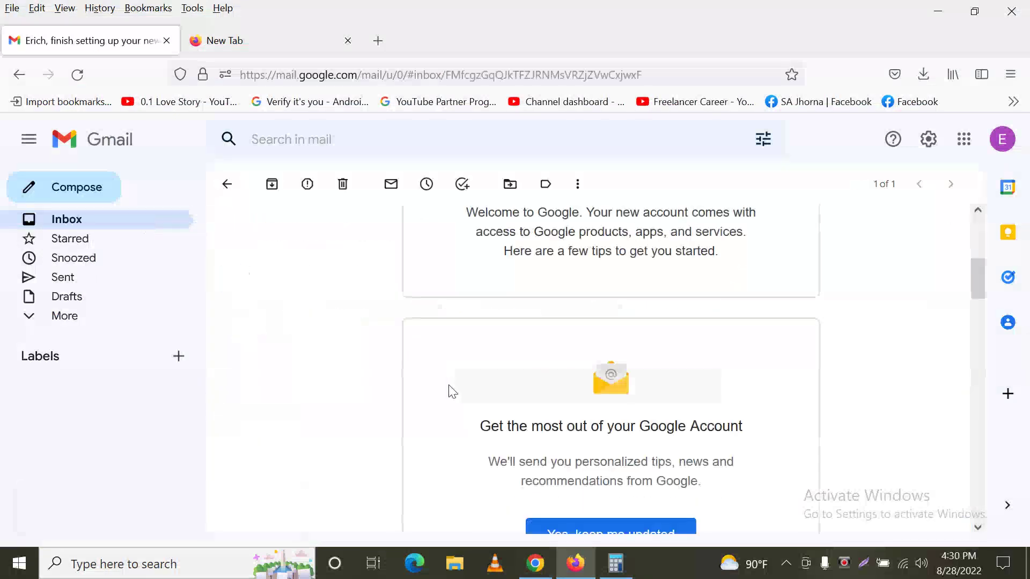
scroll(462, 384, up, 5)
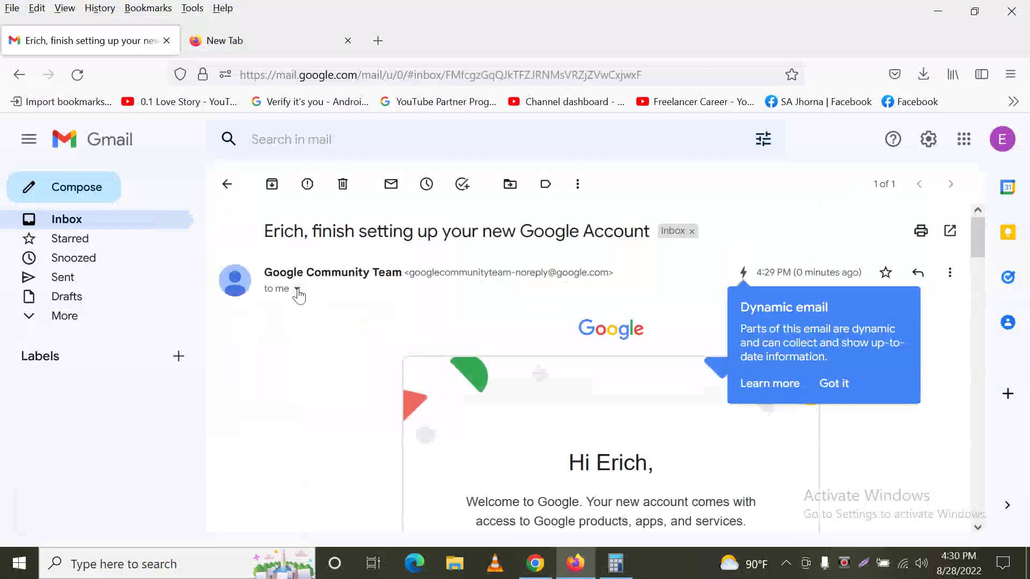
click(296, 289)
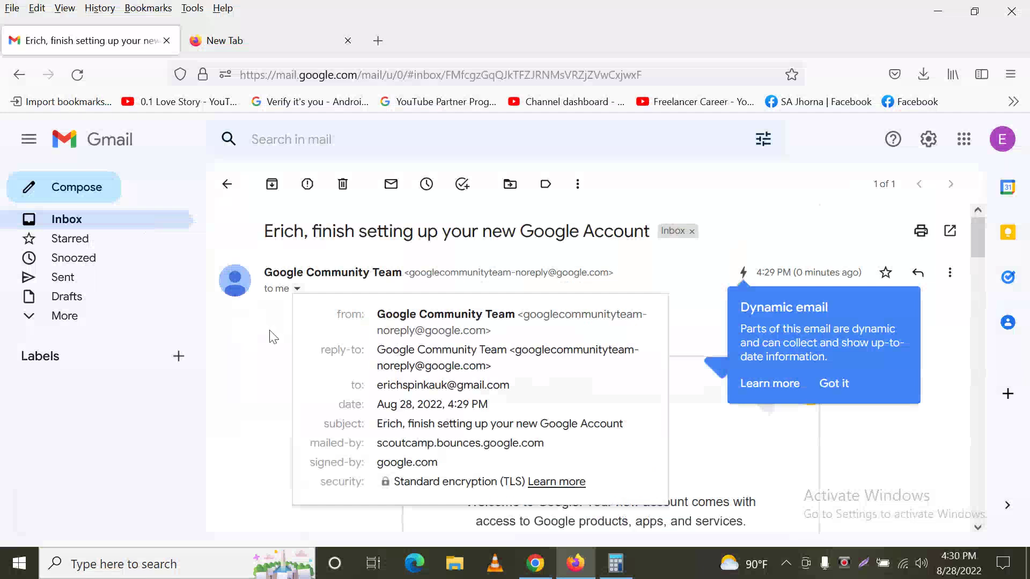
click(297, 291)
click(297, 290)
drag(378, 386, 511, 386)
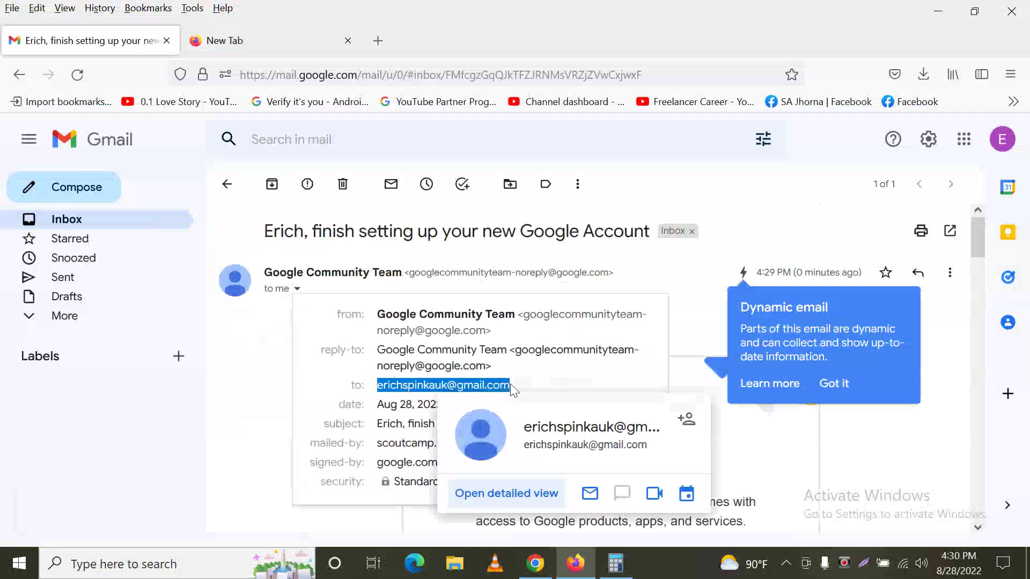
click(535, 563)
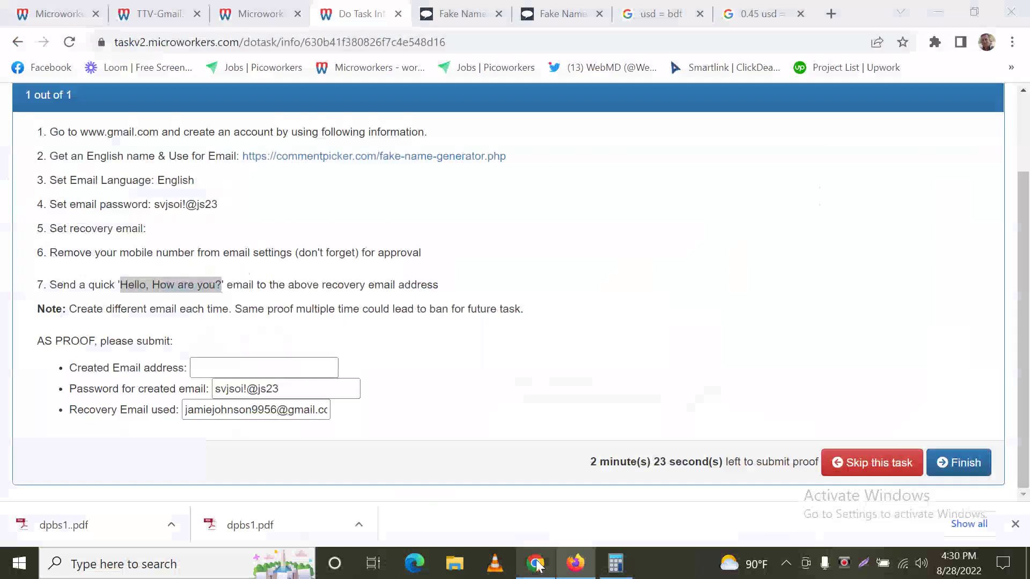
- Paste the new Gmail address into the Created Email address proof field
click(274, 368)
key(ctrl+v)
click(442, 362)
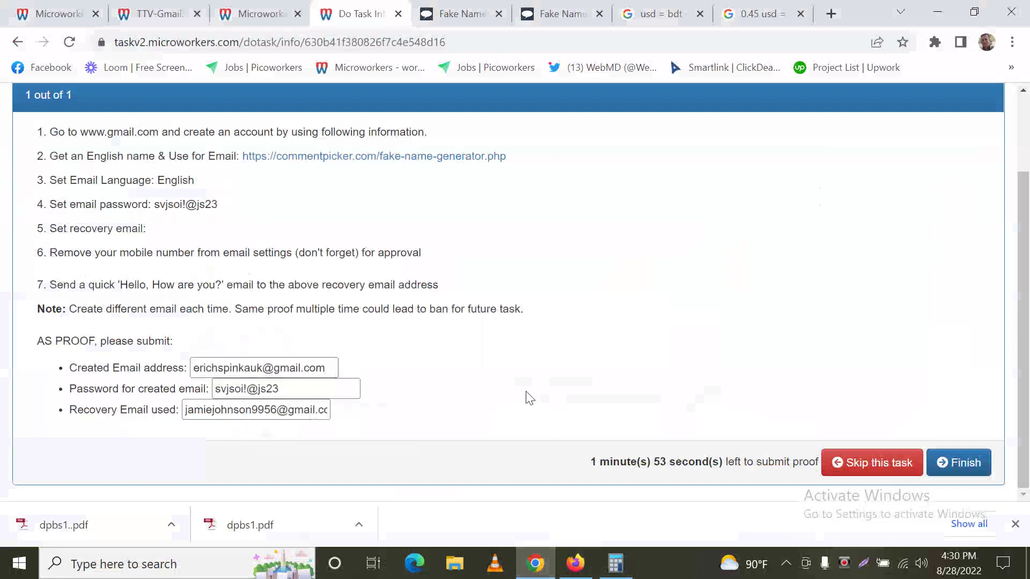
- Submit the proof and confirm the 'Task's answer(s) successfully submitted!' message
scroll(510, 395, up, 2)
scroll(438, 370, down, 2)
click(962, 471)
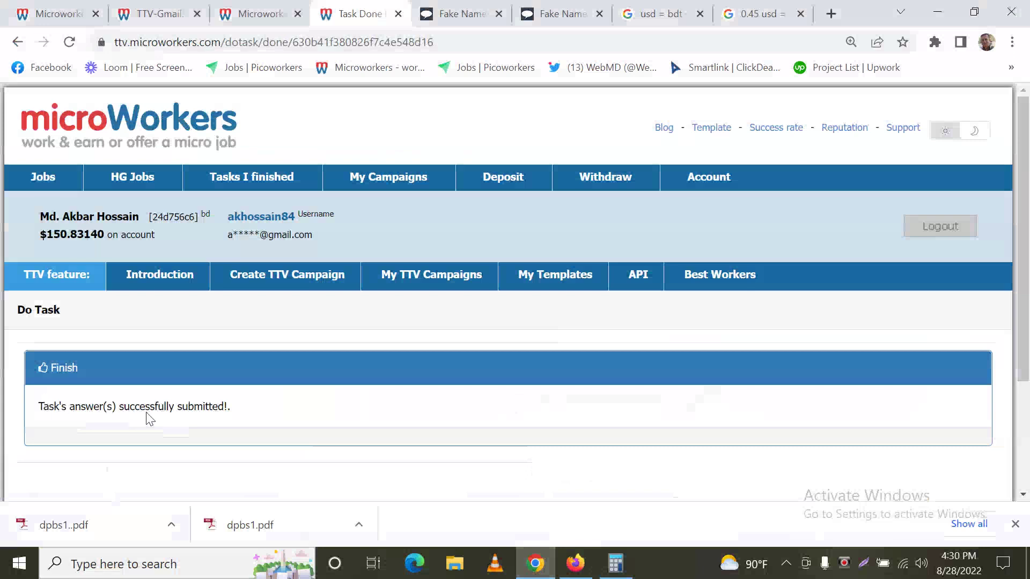
drag(38, 406, 255, 414)
click(255, 415)
click(244, 180)
- Check the Basic and Hire Group finished-task lists for the TTV-Gmail task
scroll(276, 291, down, 3)
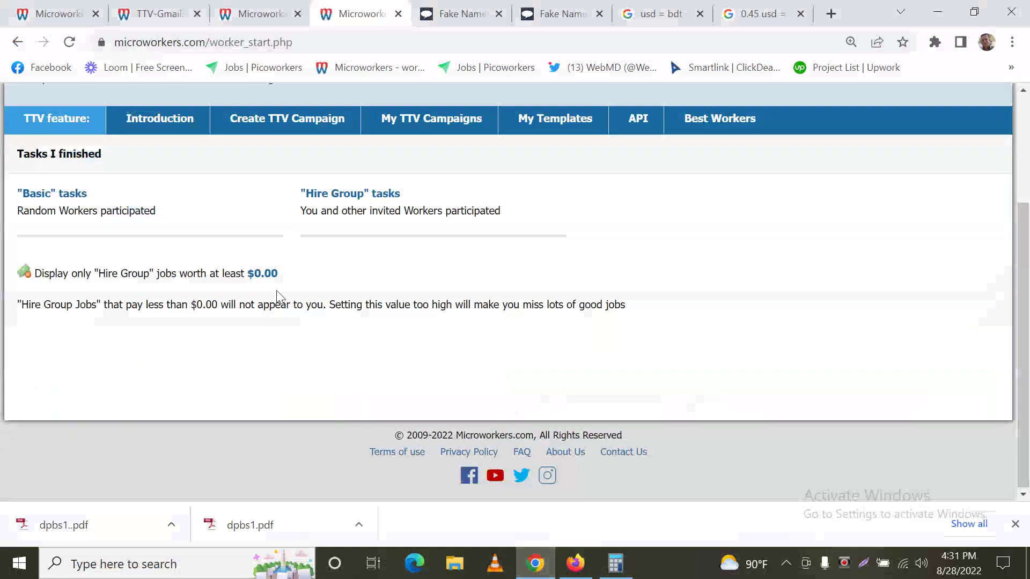
scroll(276, 291, up, 3)
click(80, 350)
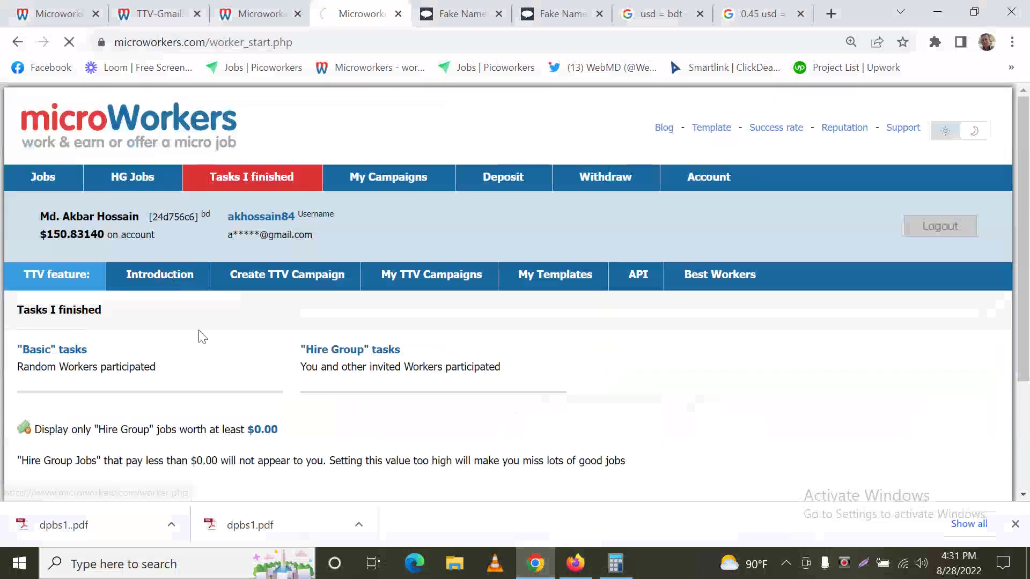
scroll(258, 330, down, 6)
scroll(266, 327, up, 3)
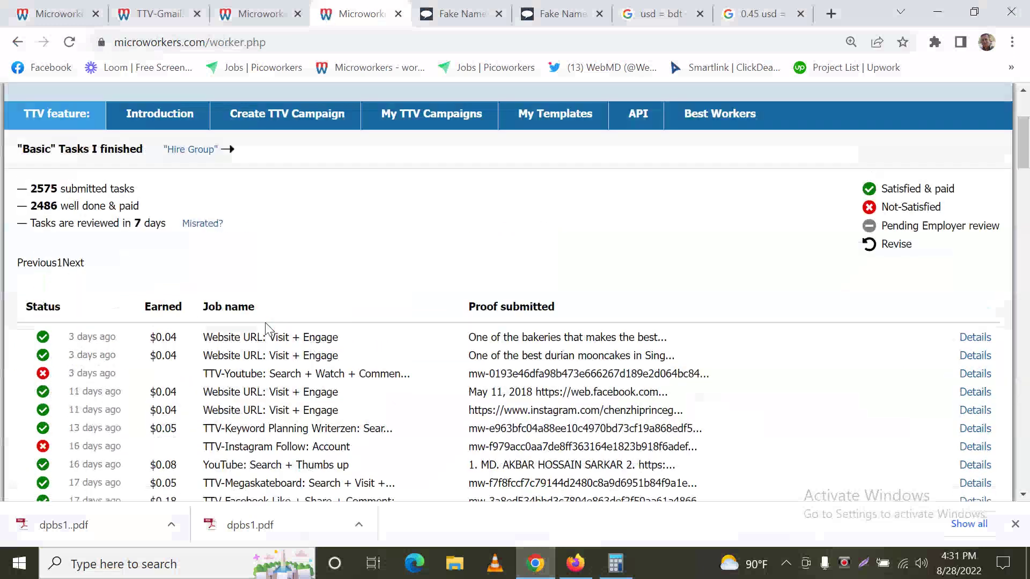
scroll(266, 328, up, 3)
click(190, 310)
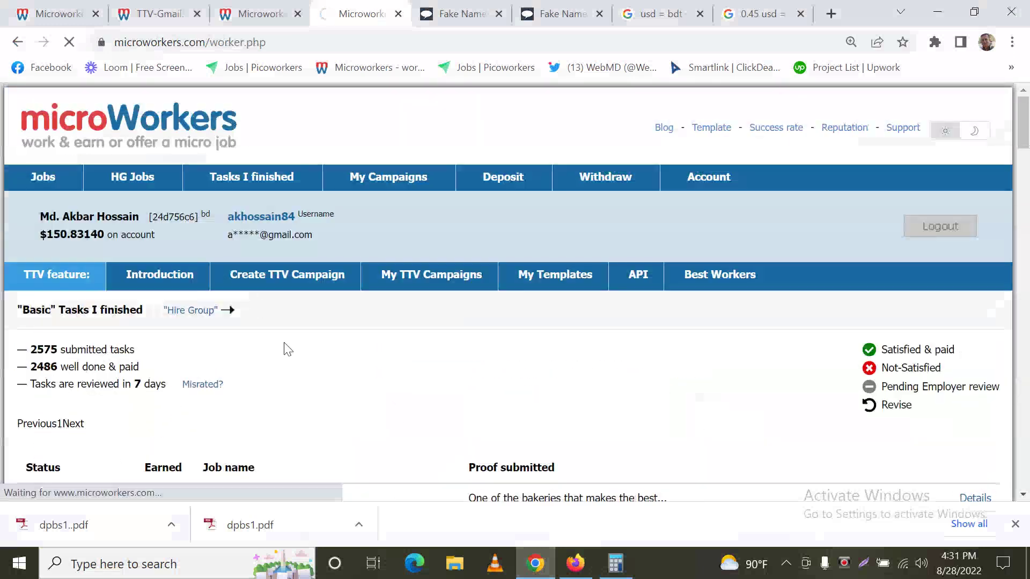
scroll(285, 349, down, 5)
scroll(79, 354, up, 2)
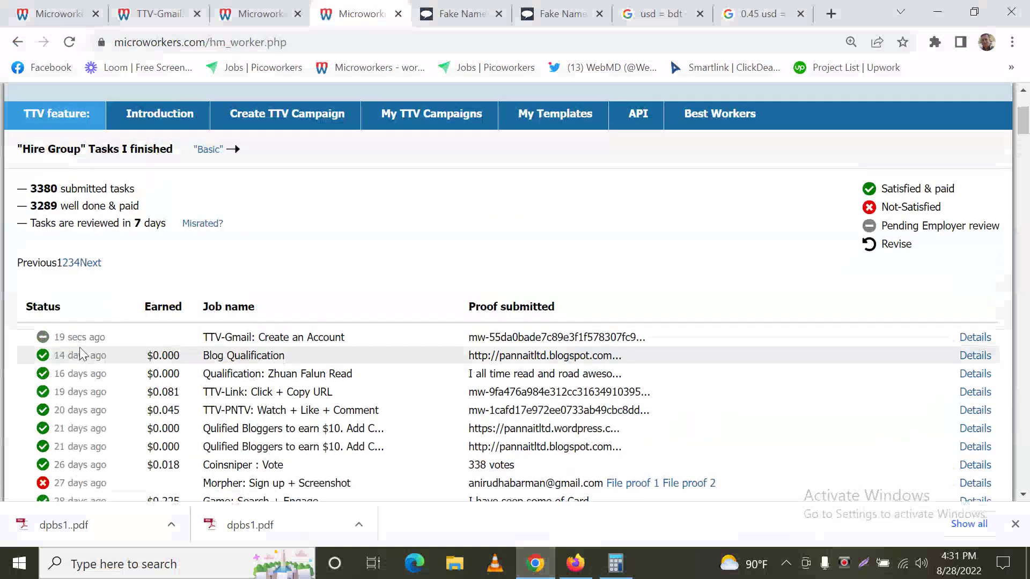
drag(264, 337, 317, 337)
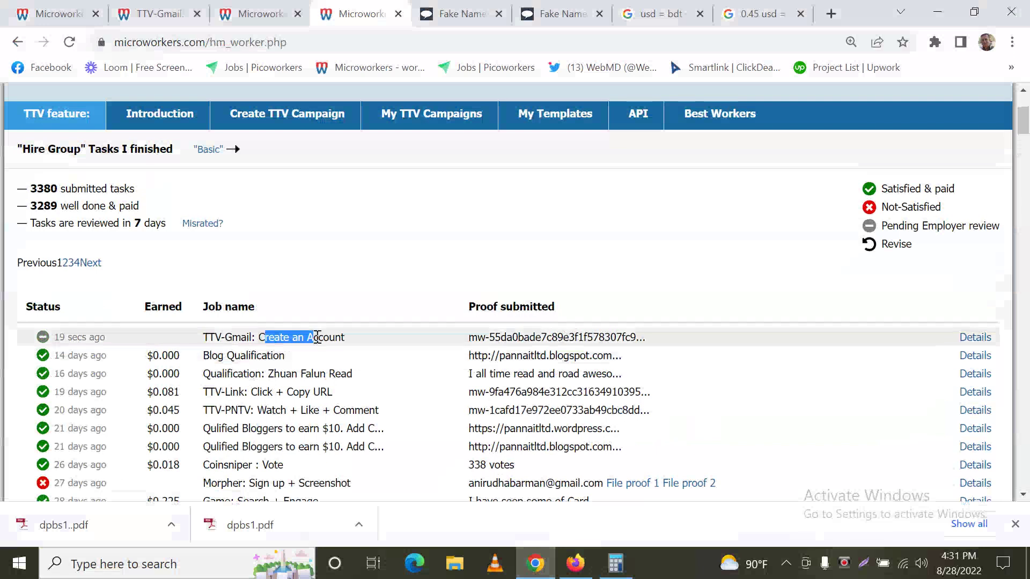
scroll(313, 339, up, 2)
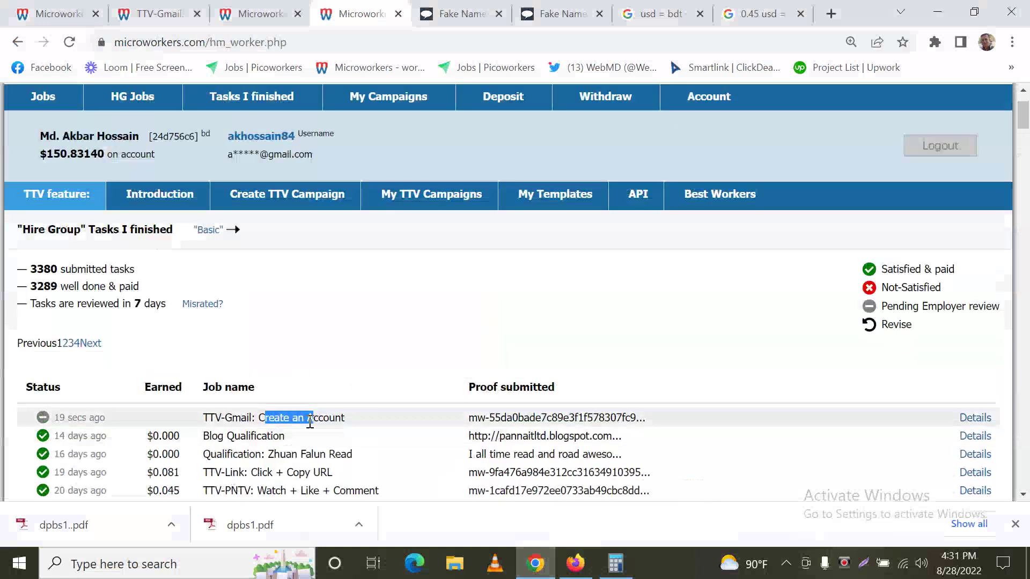
click(326, 366)
scroll(325, 364, up, 2)
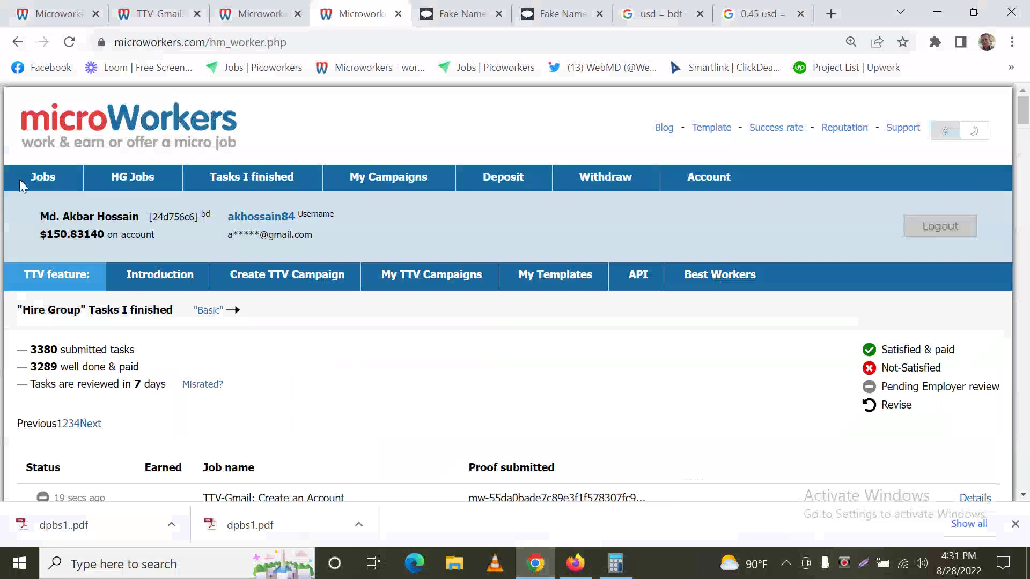
- Return to the available jobs list, then bring up the one-dollar taka rate result
click(43, 180)
scroll(345, 146, down, 3)
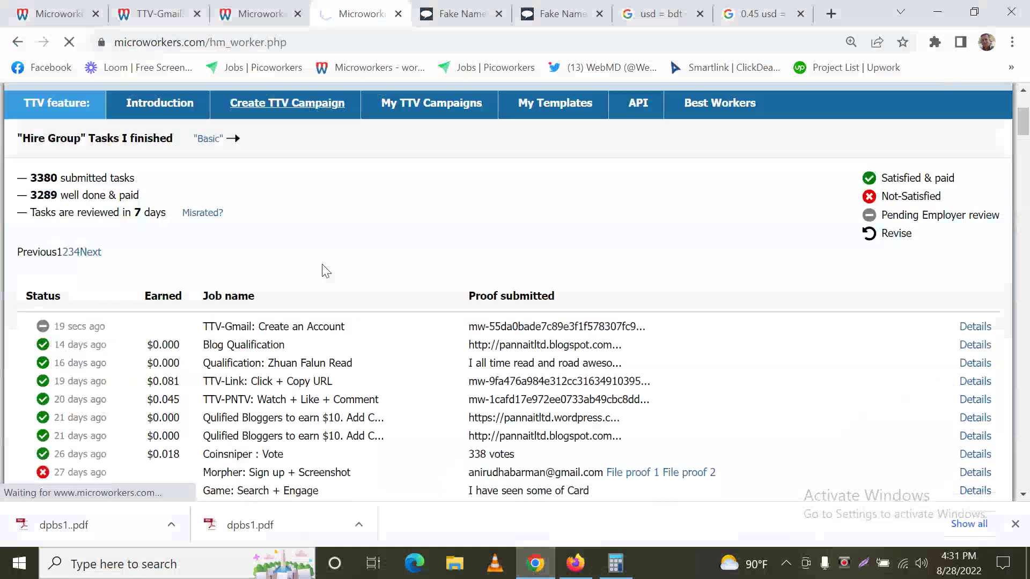
scroll(324, 268, down, 4)
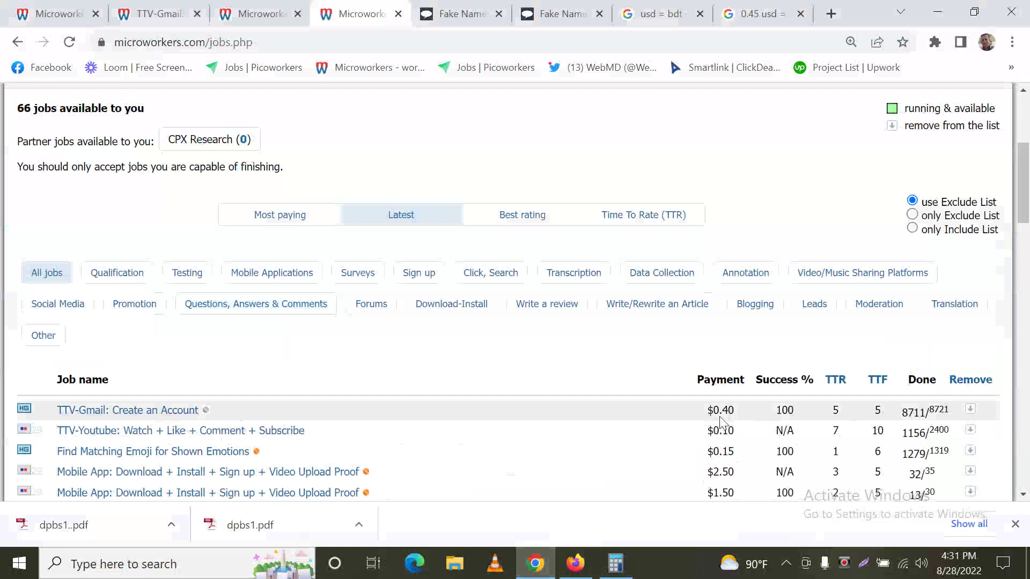
scroll(379, 245, up, 5)
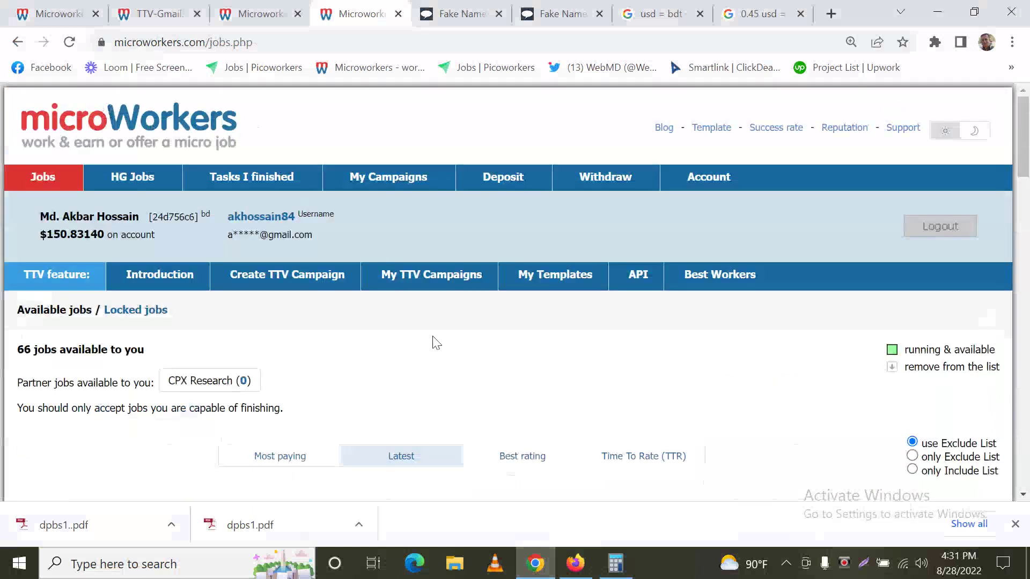
scroll(432, 340, down, 5)
scroll(524, 363, up, 5)
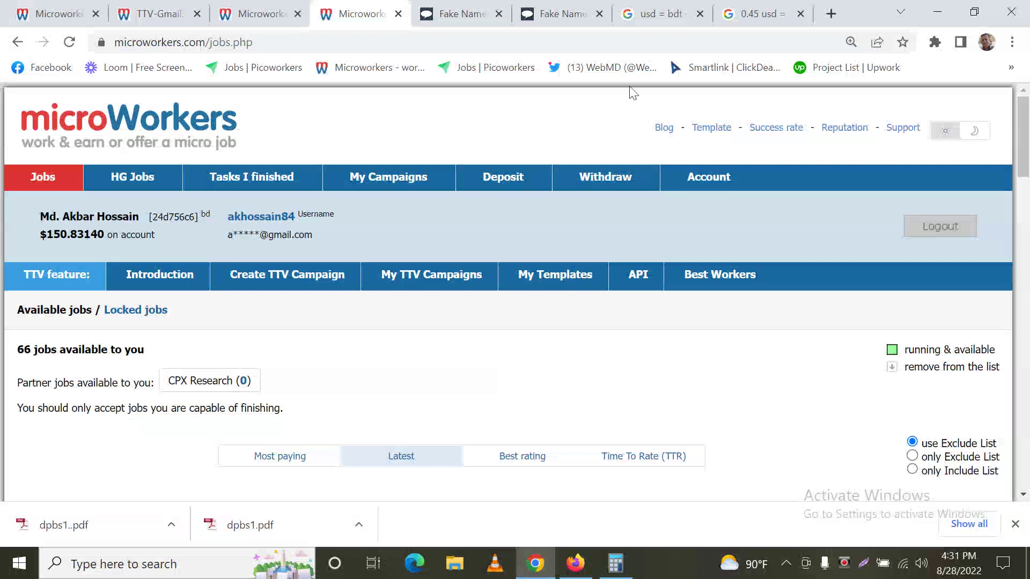
click(754, 13)
click(659, 7)
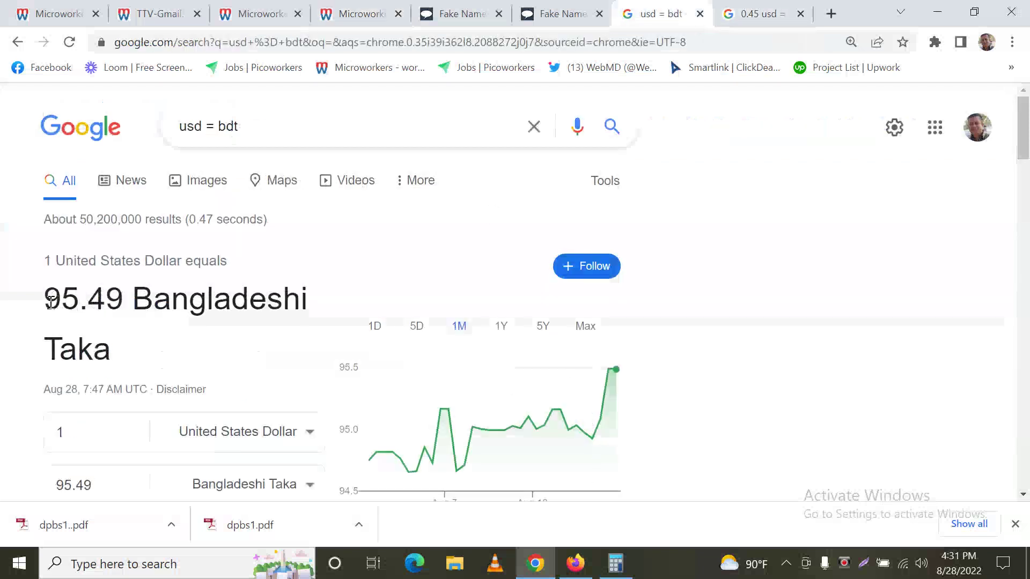
- Note the 1 USD = 95.49 Bangladeshi Taka rate
drag(60, 302, 44, 301)
click(125, 301)
click(747, 9)
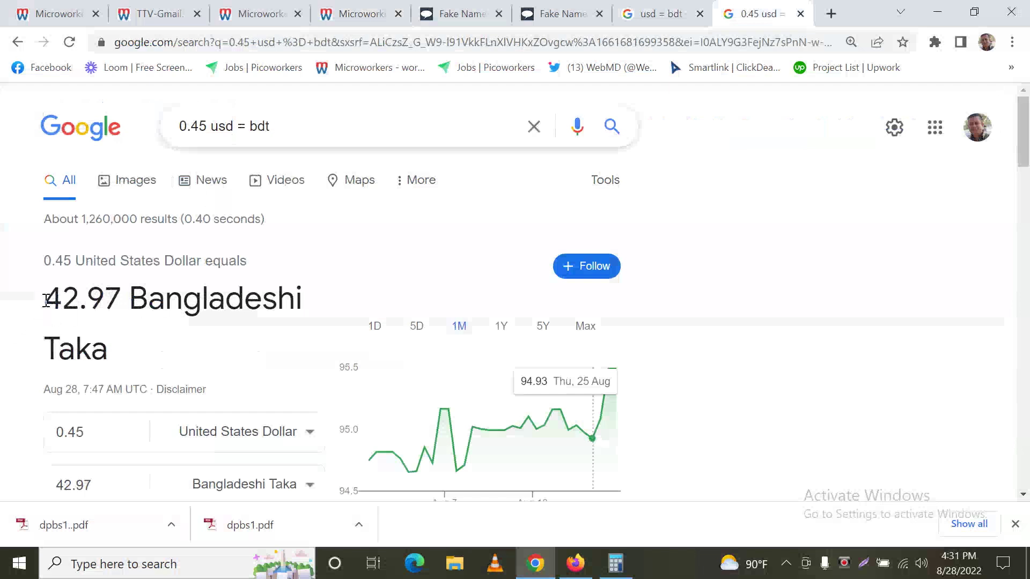
- Check that 0.45 USD equals 42.97 taka, then return to the Microworkers jobs list
drag(45, 296, 131, 297)
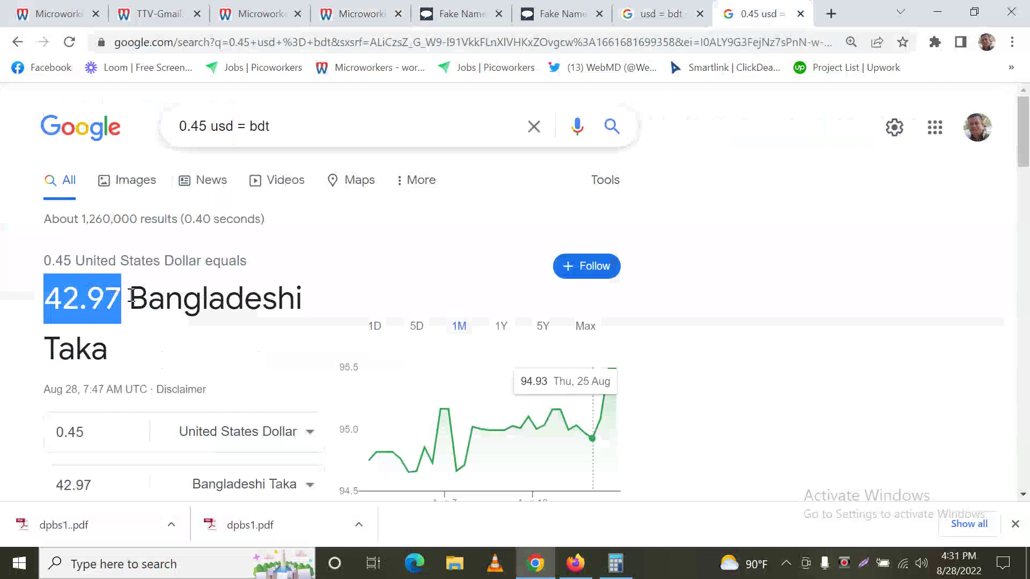
click(138, 297)
drag(50, 300, 121, 297)
click(169, 296)
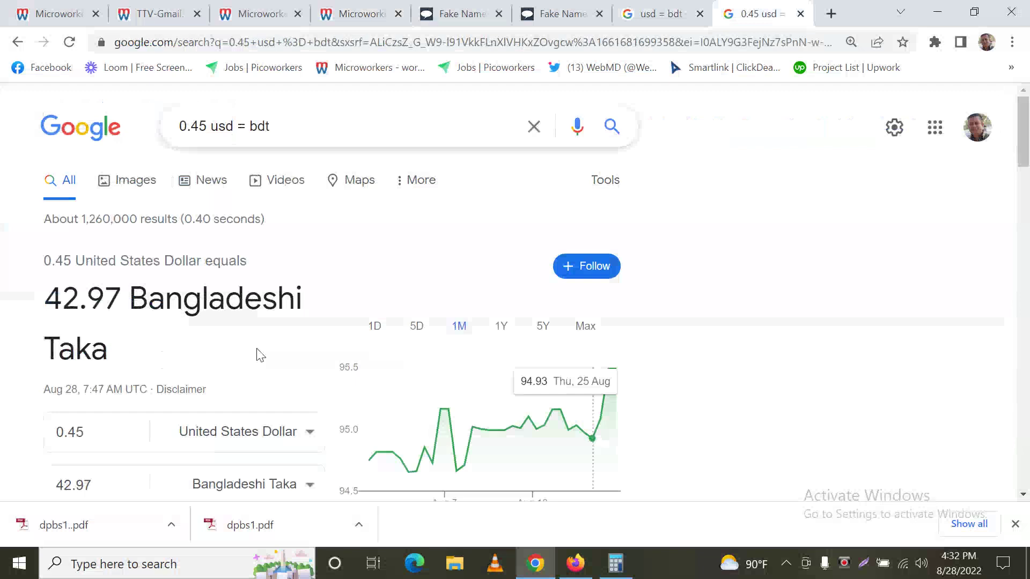
drag(87, 299, 131, 299)
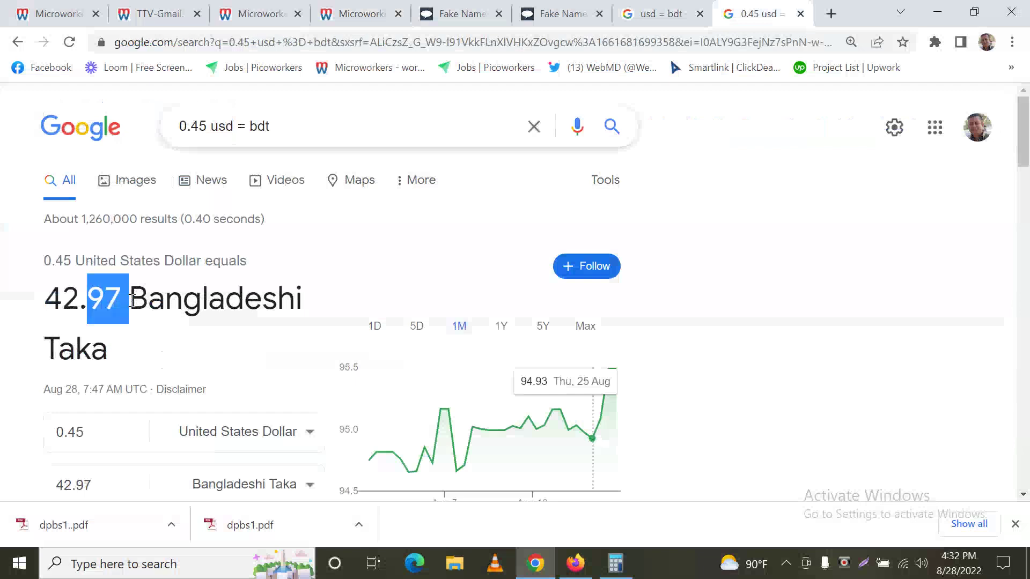
click(210, 304)
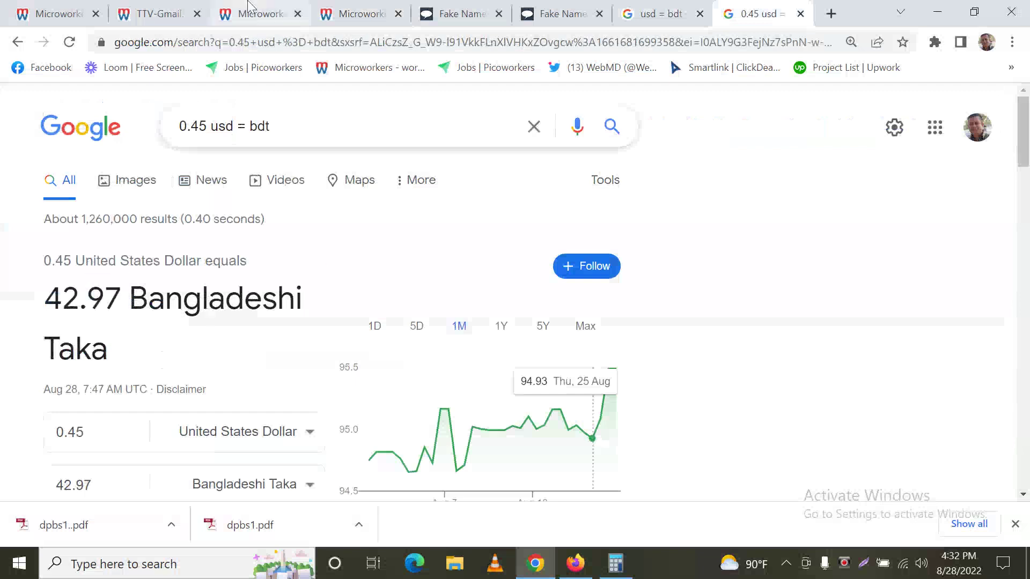
click(339, 8)
scroll(410, 316, down, 6)
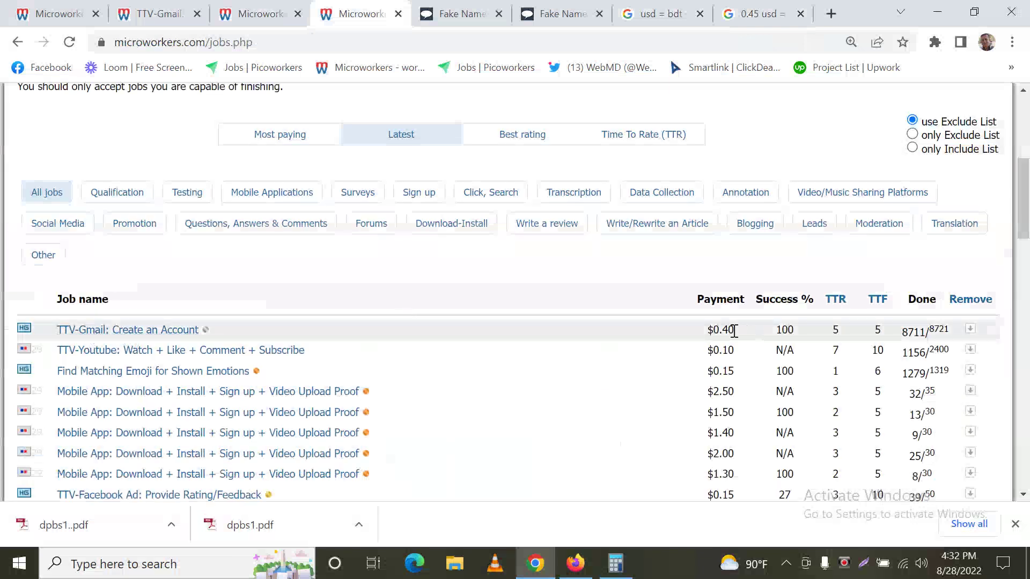
- Note the Gmail job's $0.40 payment and open the TTV-Gmail task page
drag(734, 330, 720, 329)
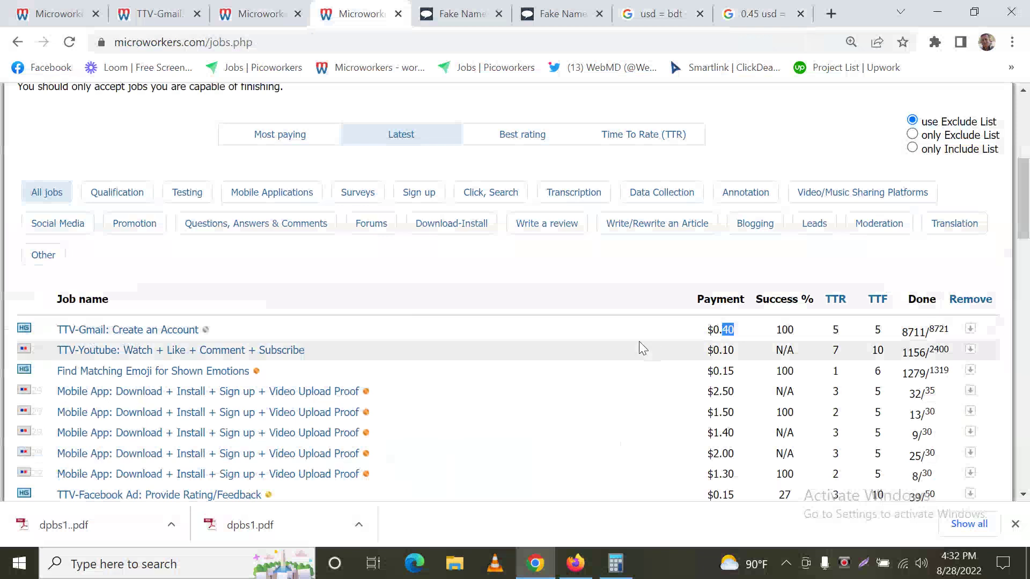
scroll(639, 341, up, 5)
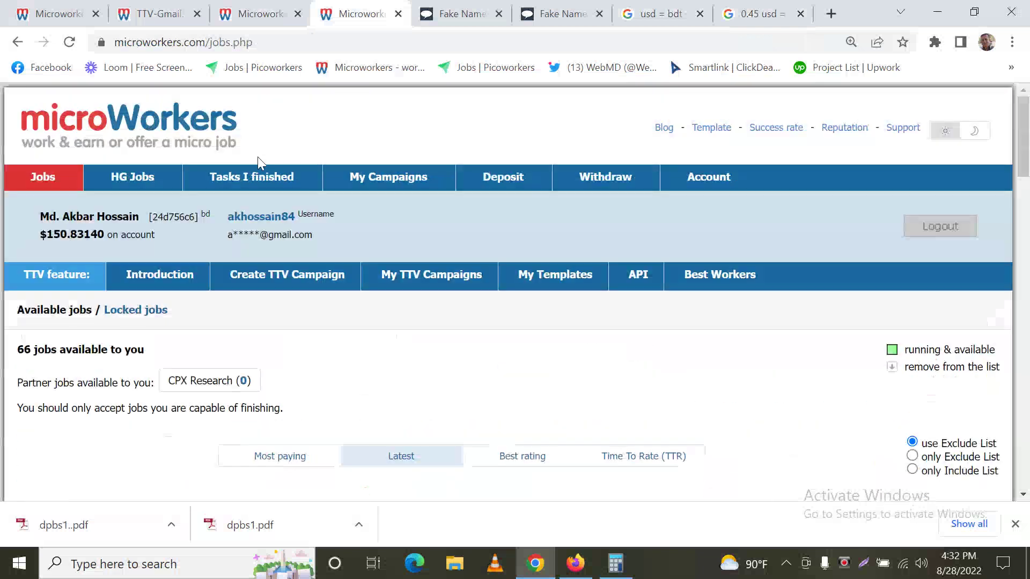
click(170, 11)
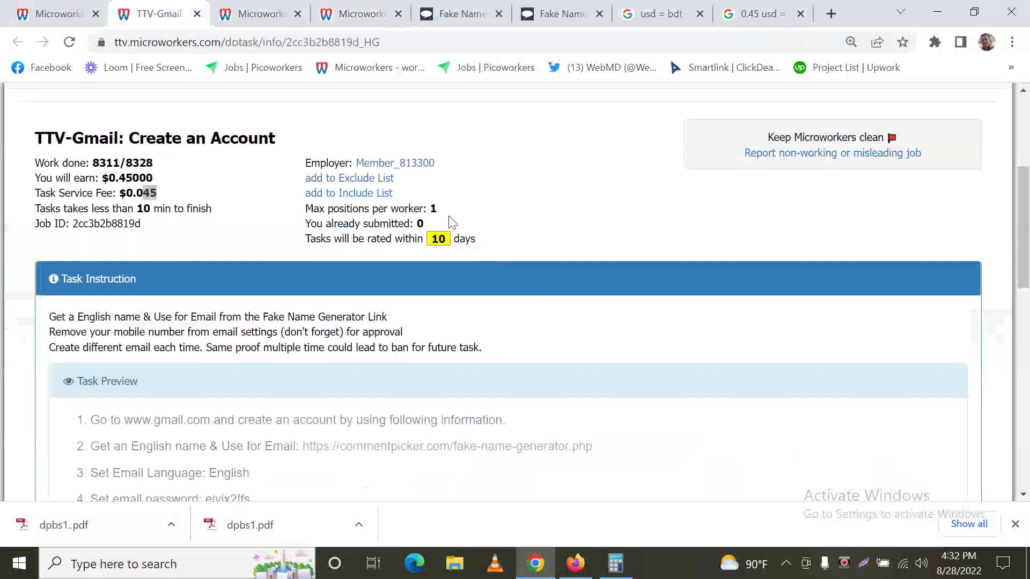
- View the employer's profile (Silver, 62679 Hire Group tasks paid) in a new tab, then return to Google
right_click(422, 163)
click(473, 172)
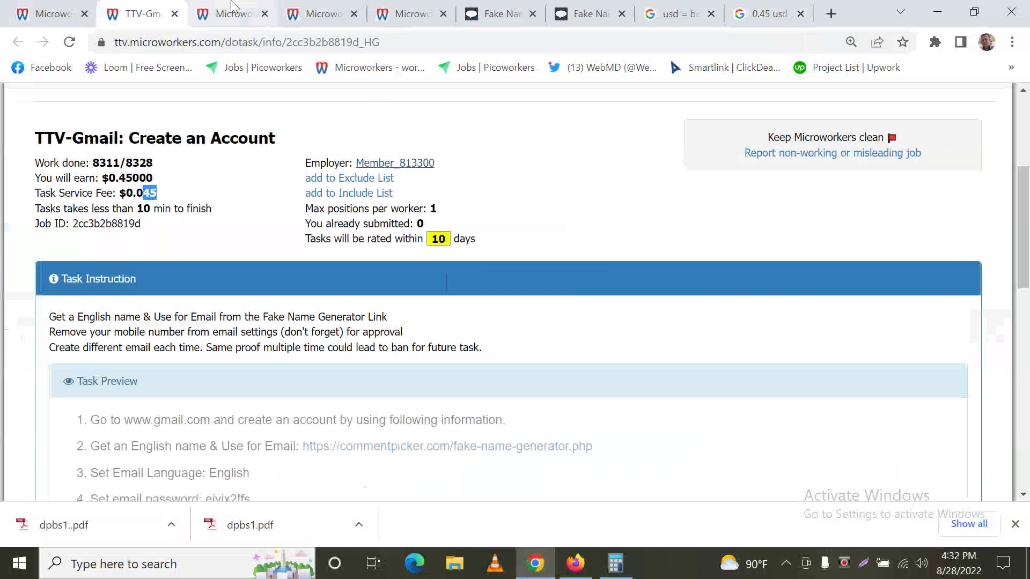
key(ctrl+Tab)
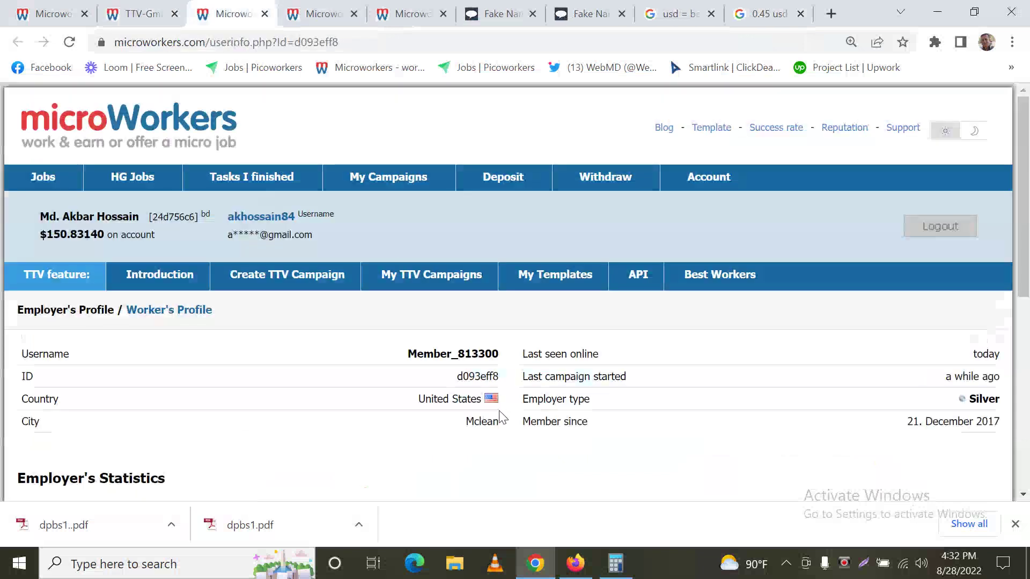
scroll(498, 419, down, 4)
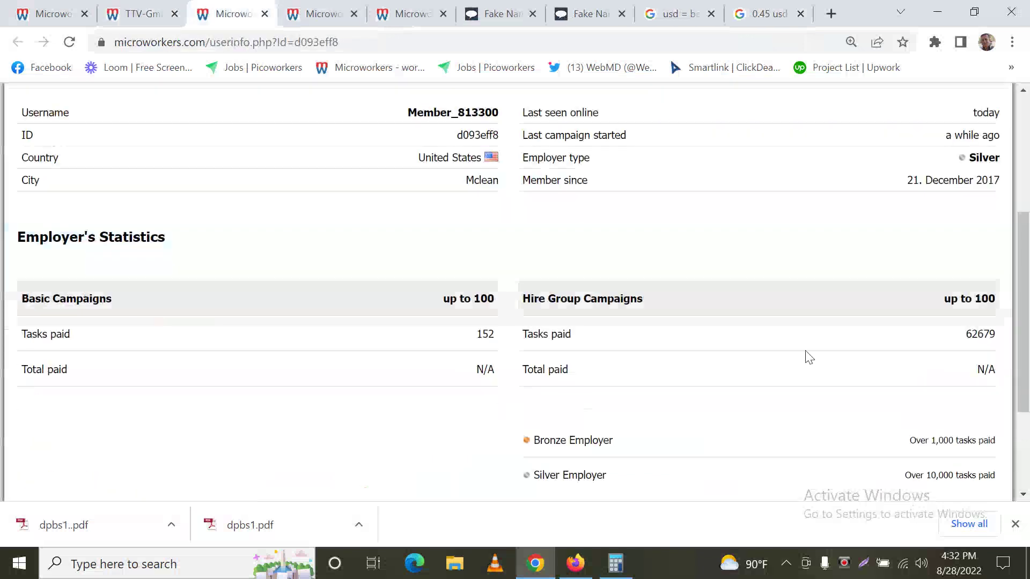
scroll(516, 355, up, 4)
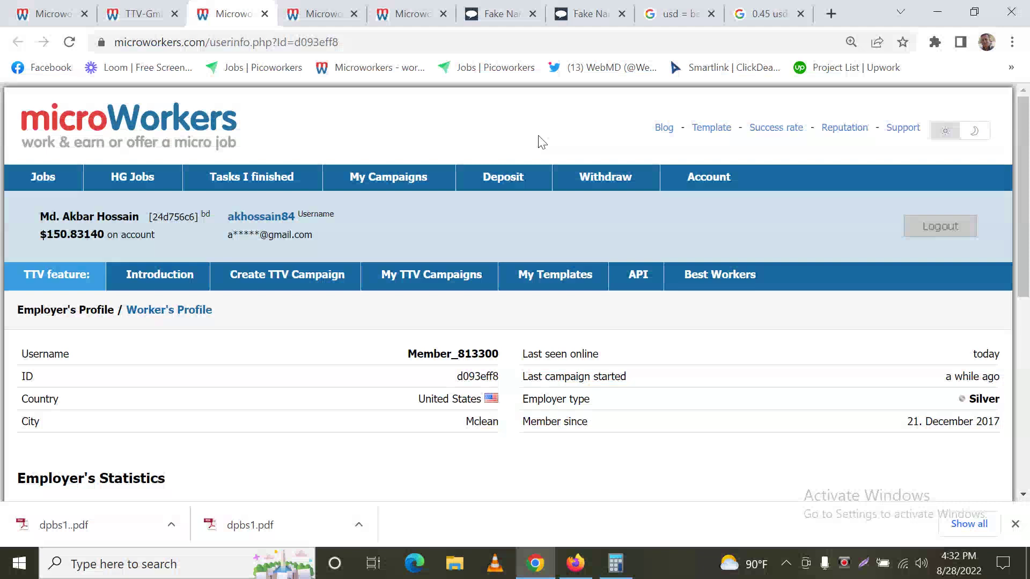
click(754, 12)
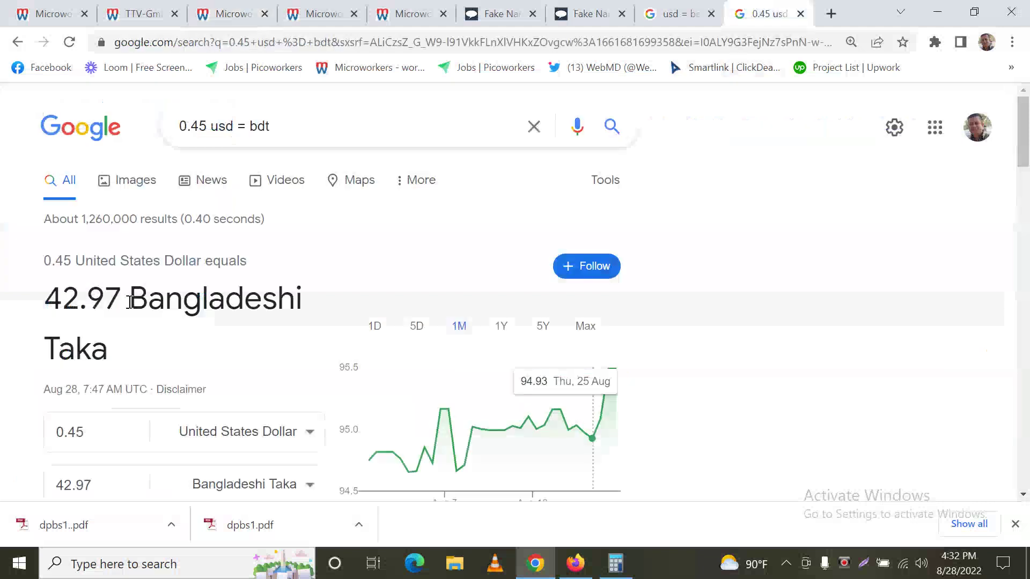
- Calculate 42 × 50 = 2,100 in Windows Calculator
drag(122, 301, 322, 301)
click(322, 301)
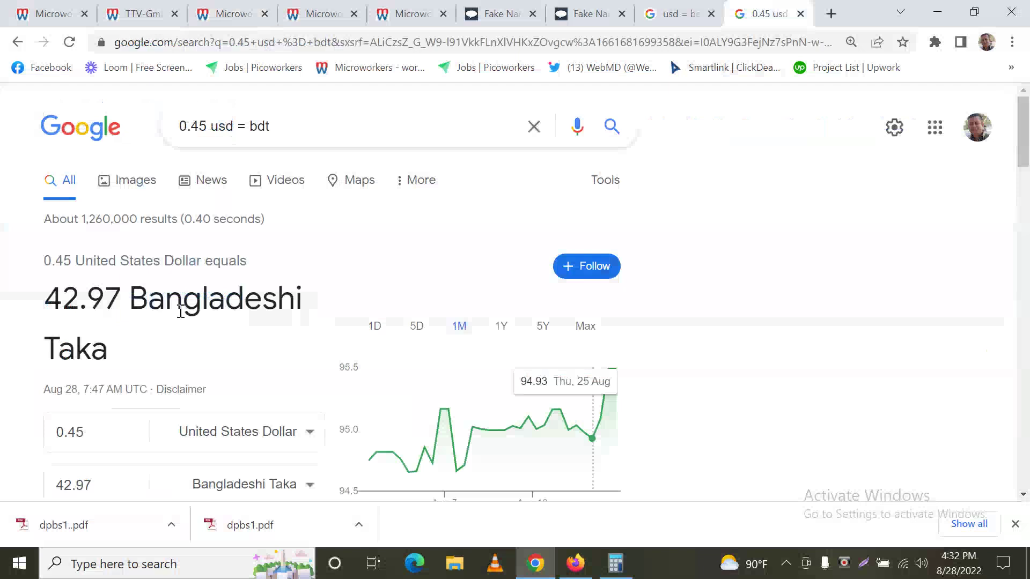
click(617, 561)
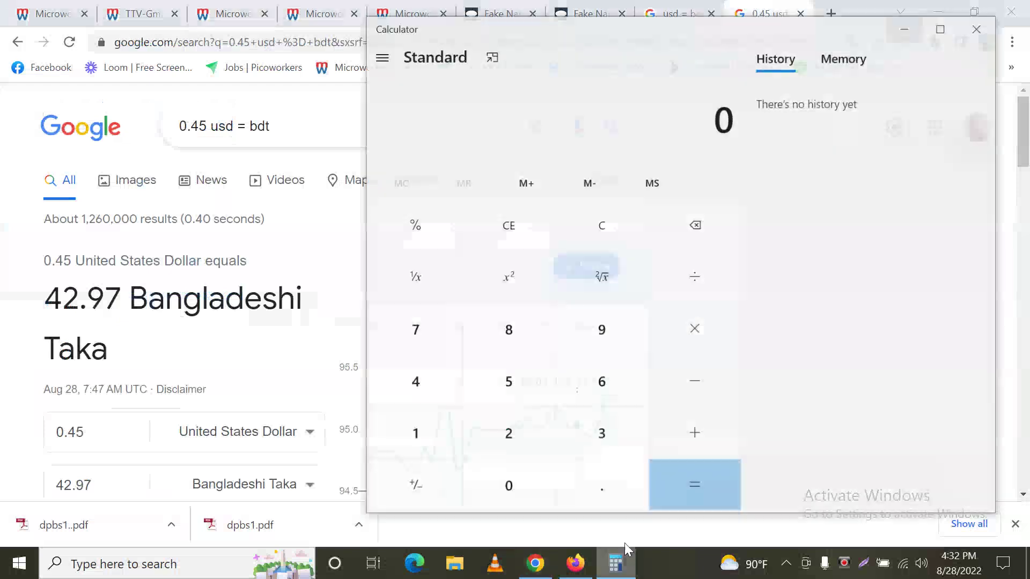
click(411, 377)
click(483, 422)
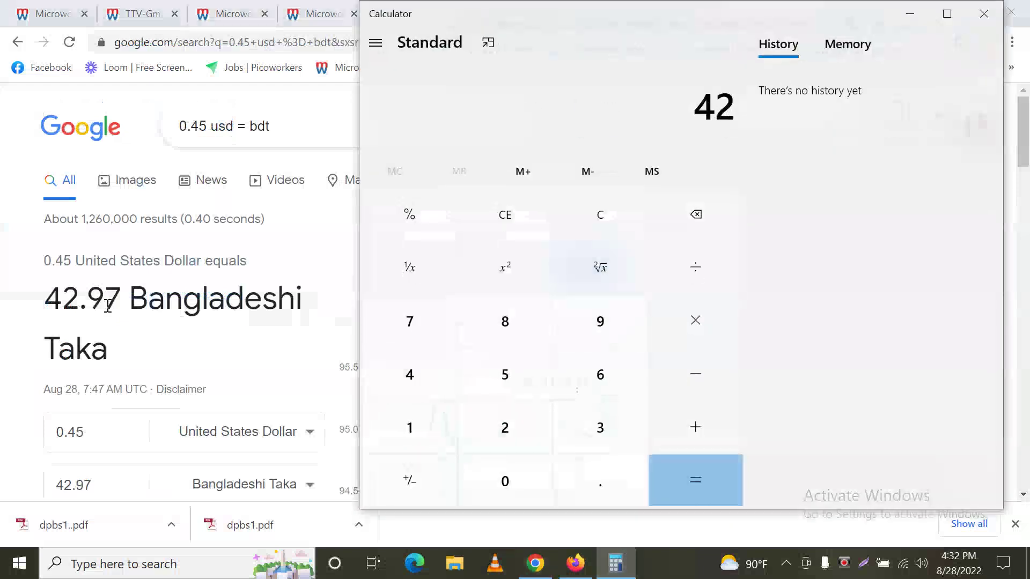
click(706, 327)
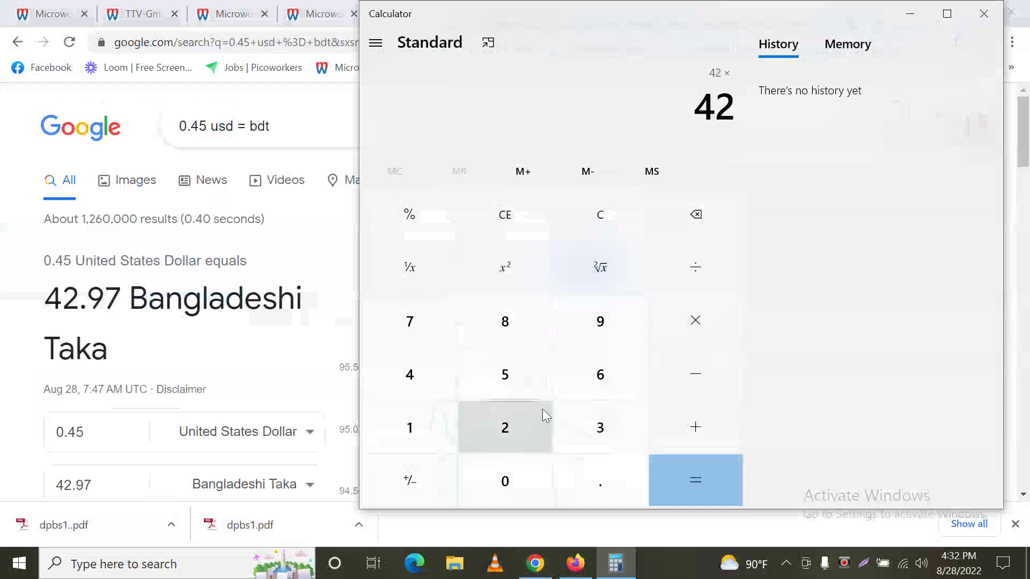
click(528, 382)
click(520, 489)
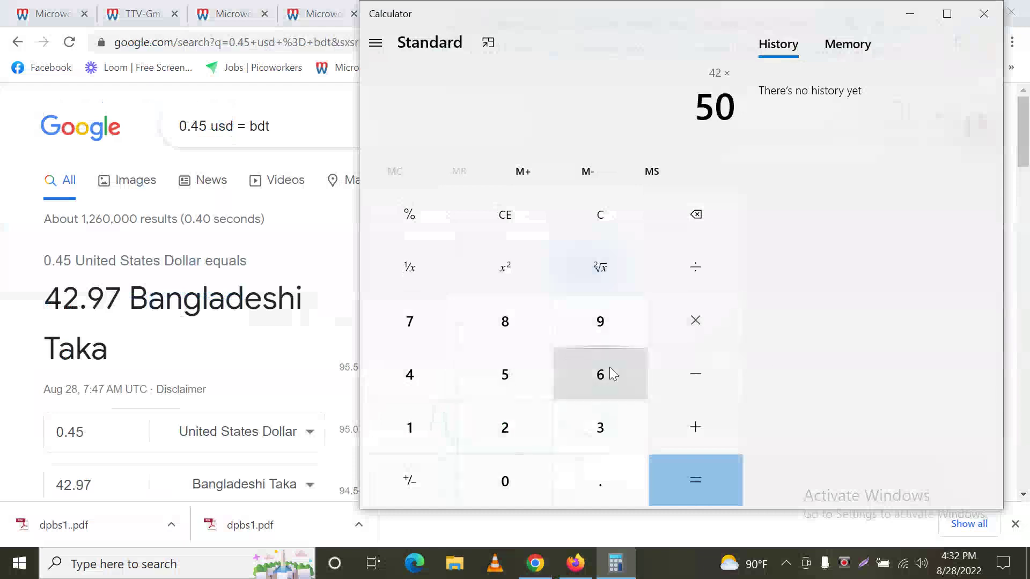
click(697, 475)
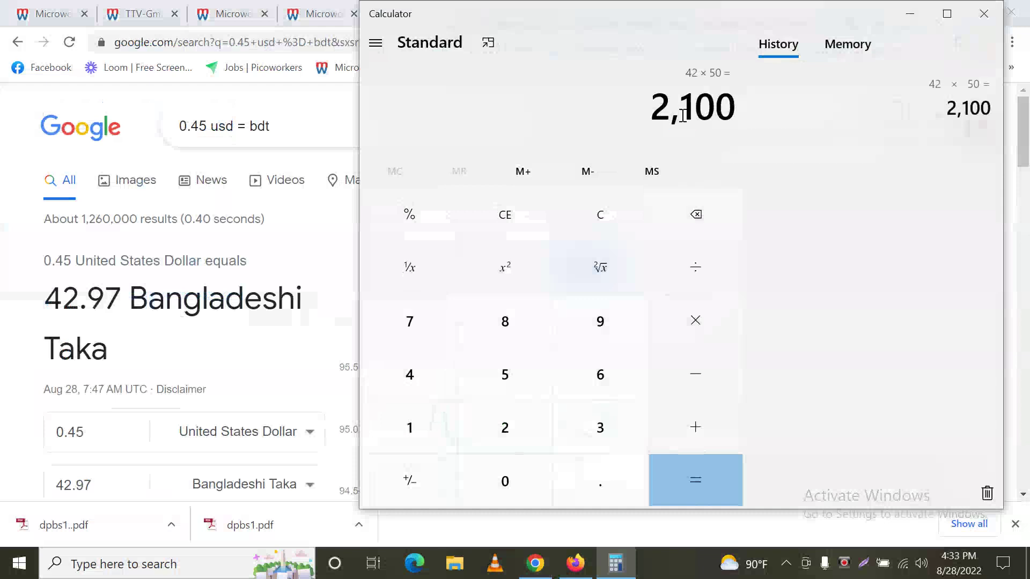
drag(654, 110, 728, 109)
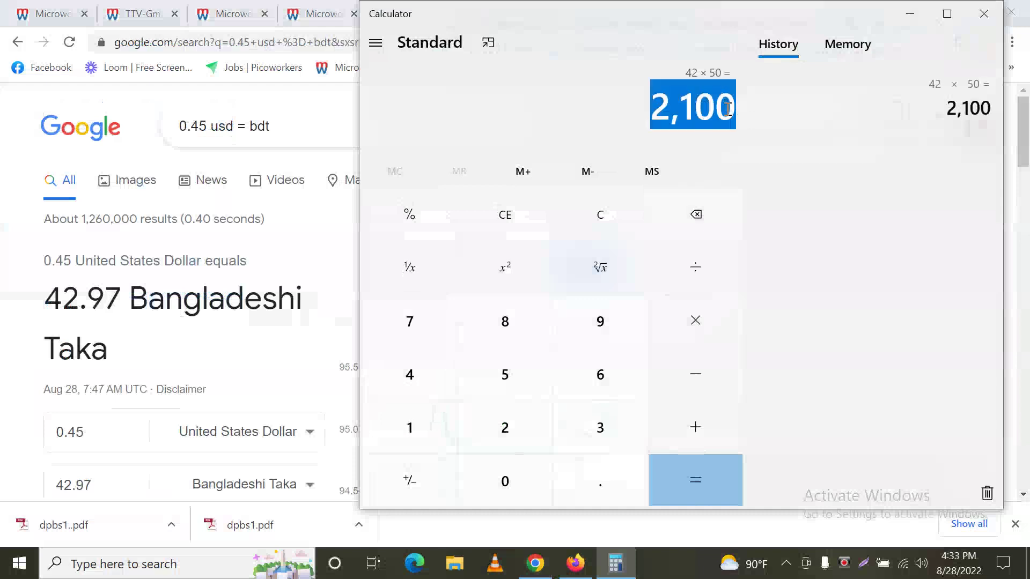
click(728, 109)
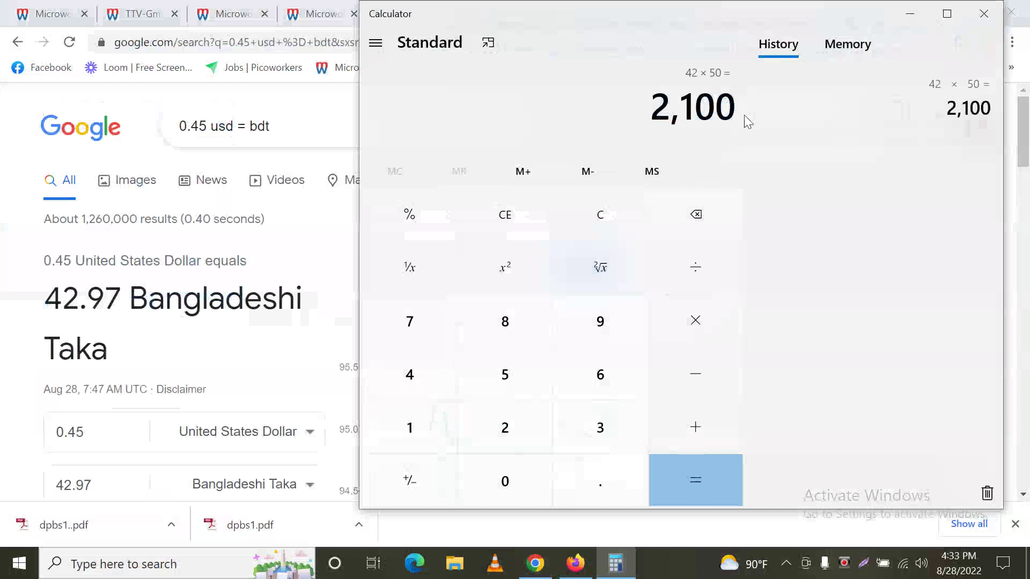
- Multiply 2,100 by 30 to get 63,000, then go back to the browser
click(695, 323)
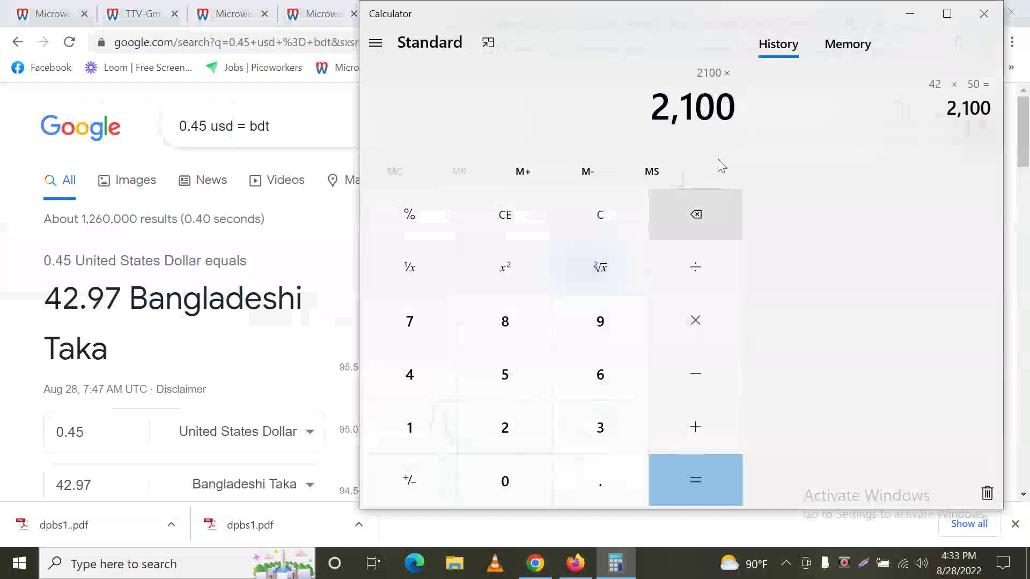
click(615, 423)
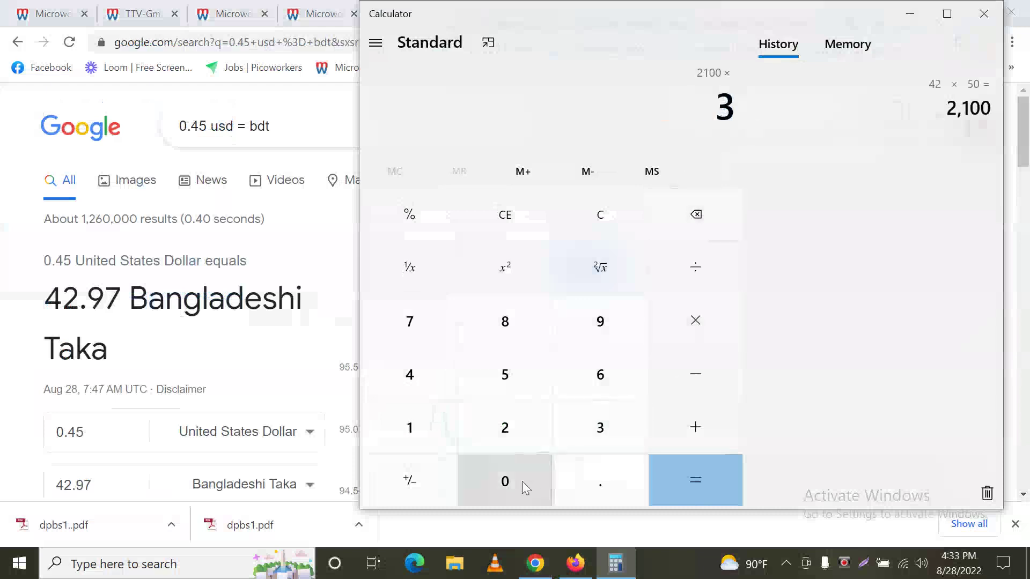
click(523, 481)
click(713, 481)
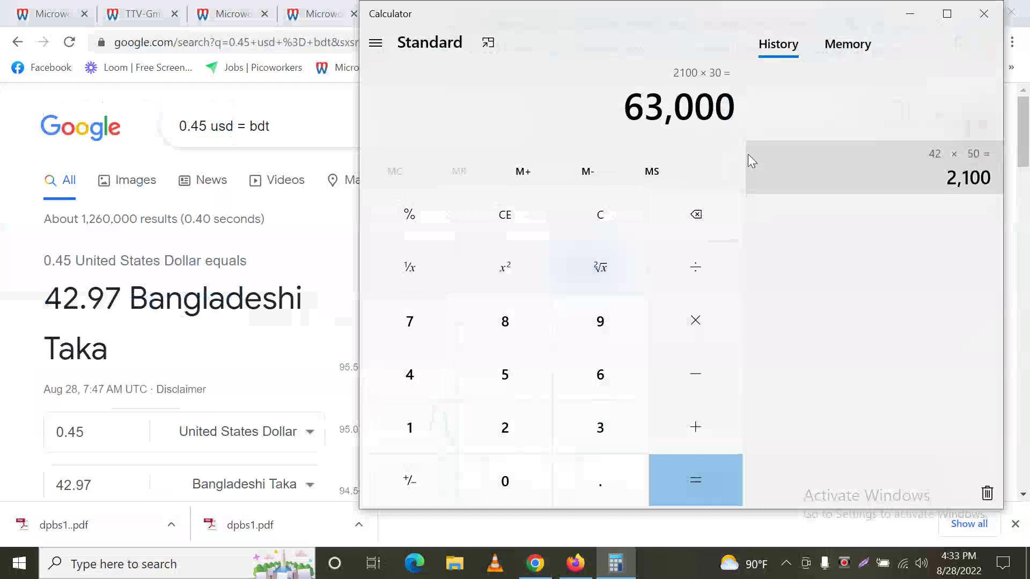
drag(674, 104, 731, 102)
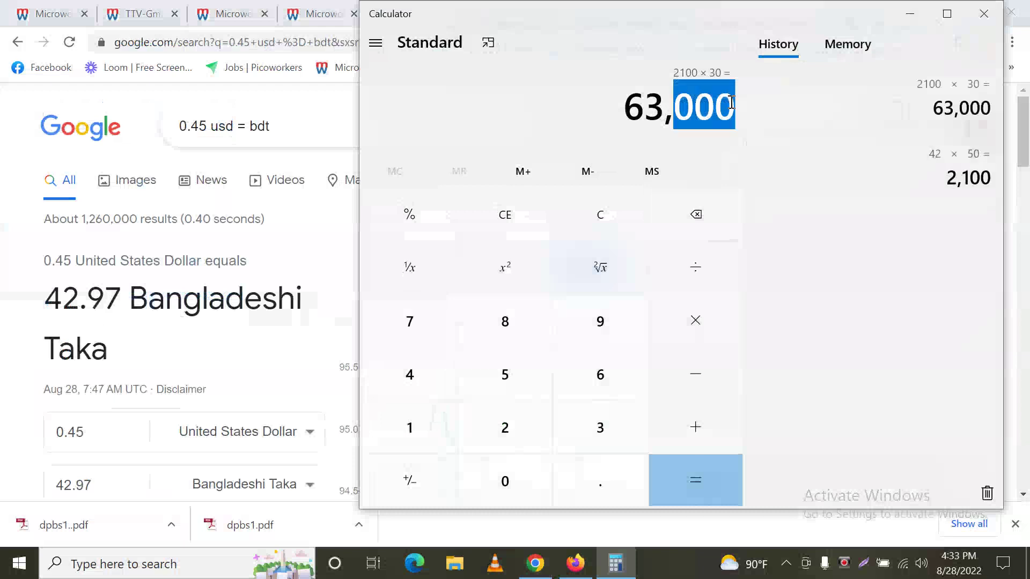
key(alt+Tab)
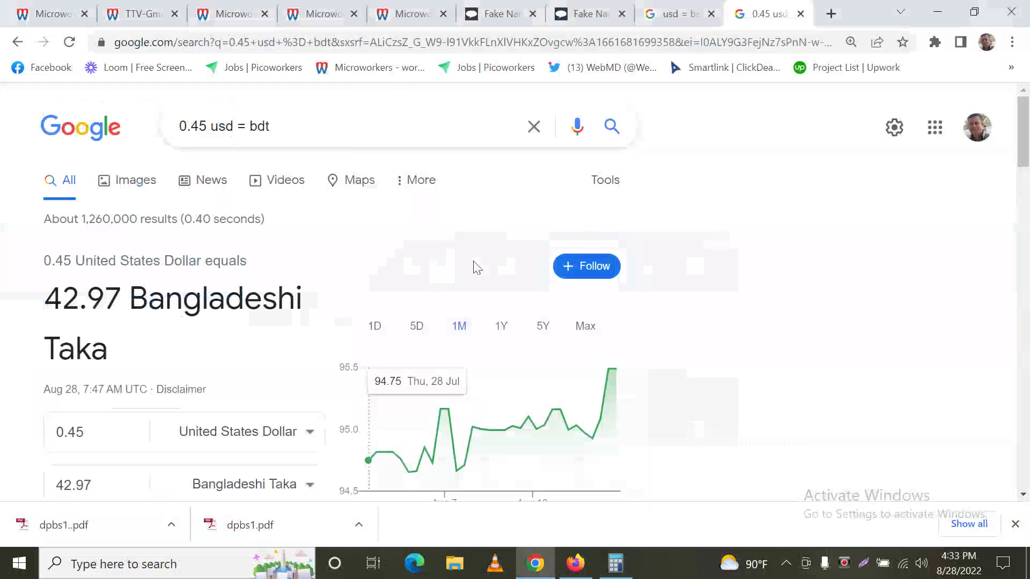
- Open the Microworkers Jobs list, led by TTV-Gmail: Create an Account at $0.40
click(231, 14)
scroll(347, 382, down, 7)
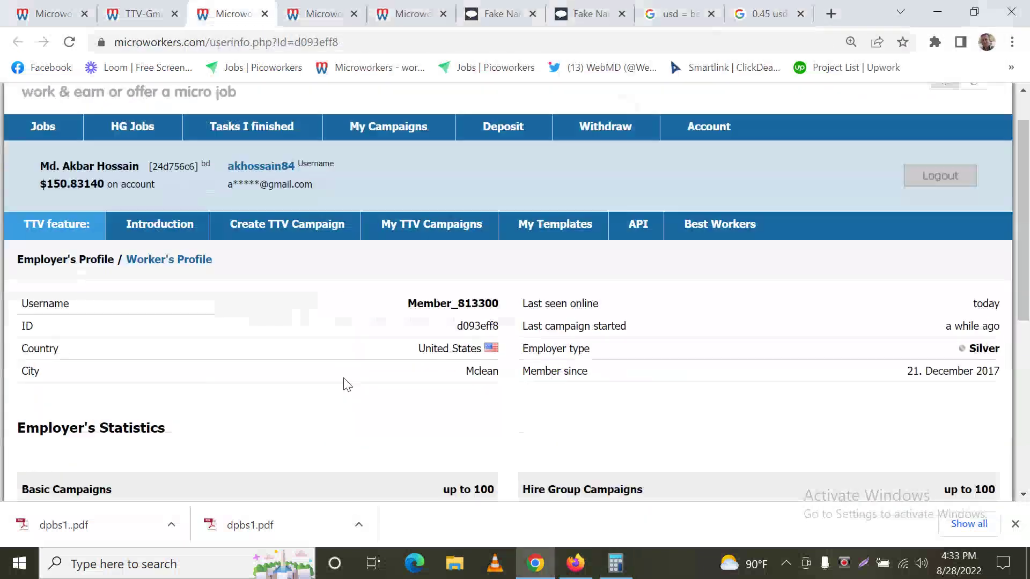
scroll(564, 401, up, 10)
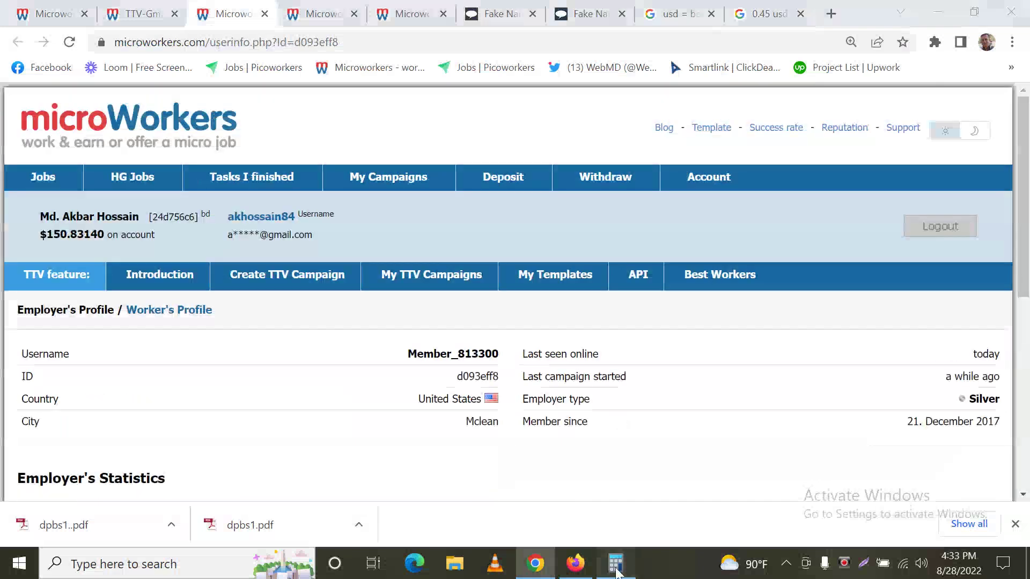
key(alt+Tab)
click(803, 130)
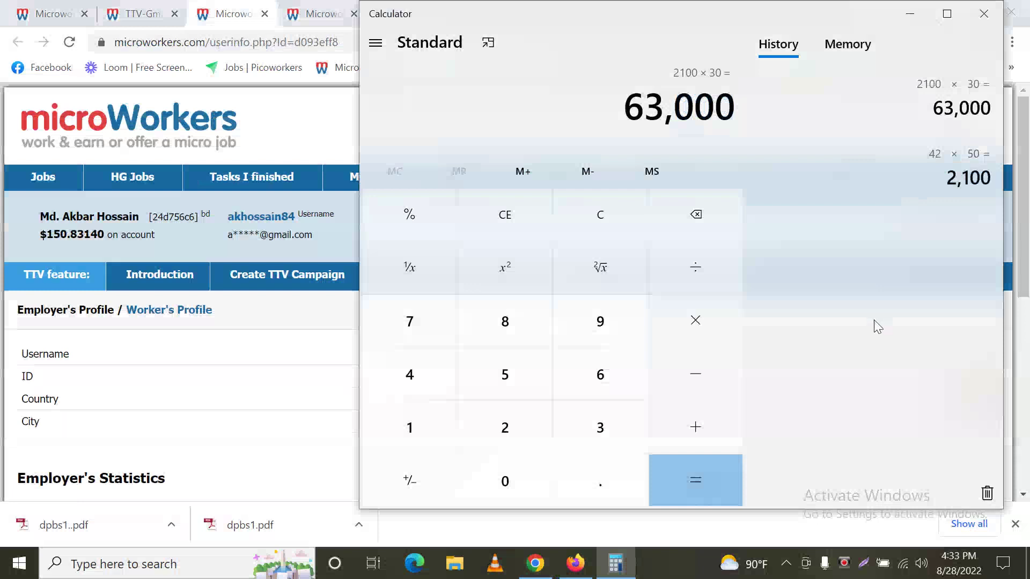
click(231, 90)
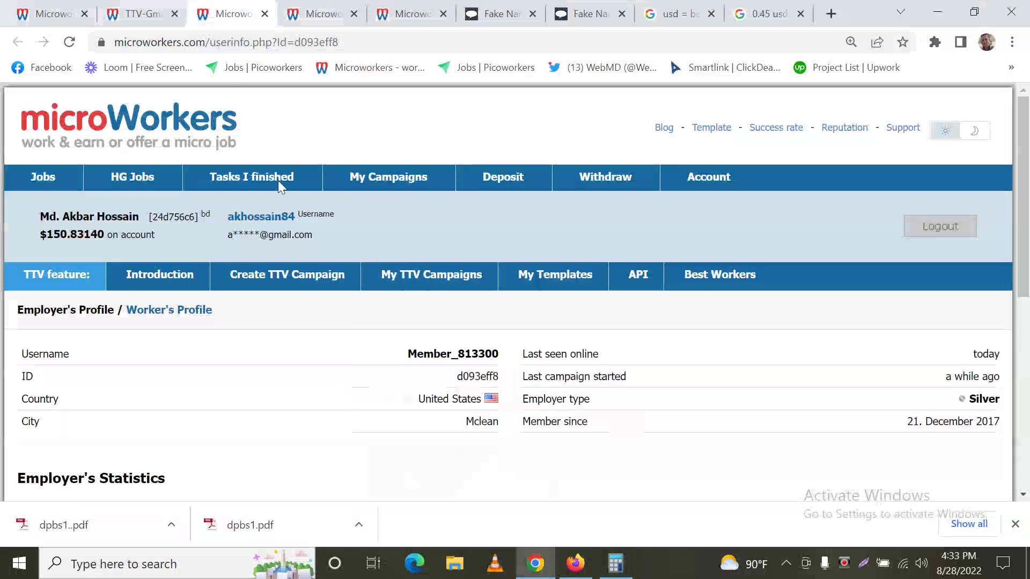
click(43, 178)
scroll(378, 276, down, 5)
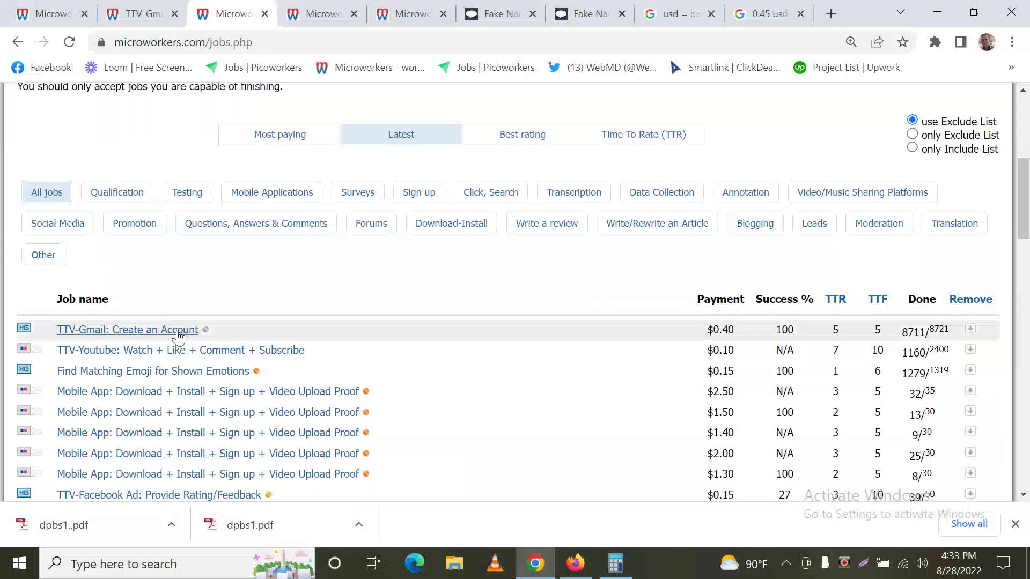
- Open the TTV-Gmail: Create an Account job and scroll through its instructions and proof form
click(172, 331)
scroll(352, 315, down, 15)
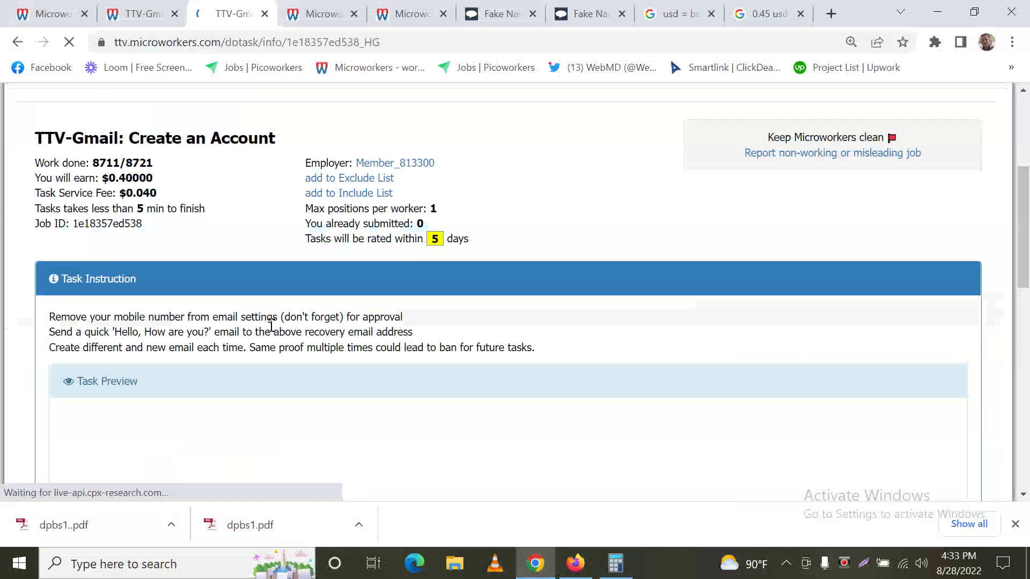
scroll(548, 316, down, 2)
scroll(592, 295, up, 12)
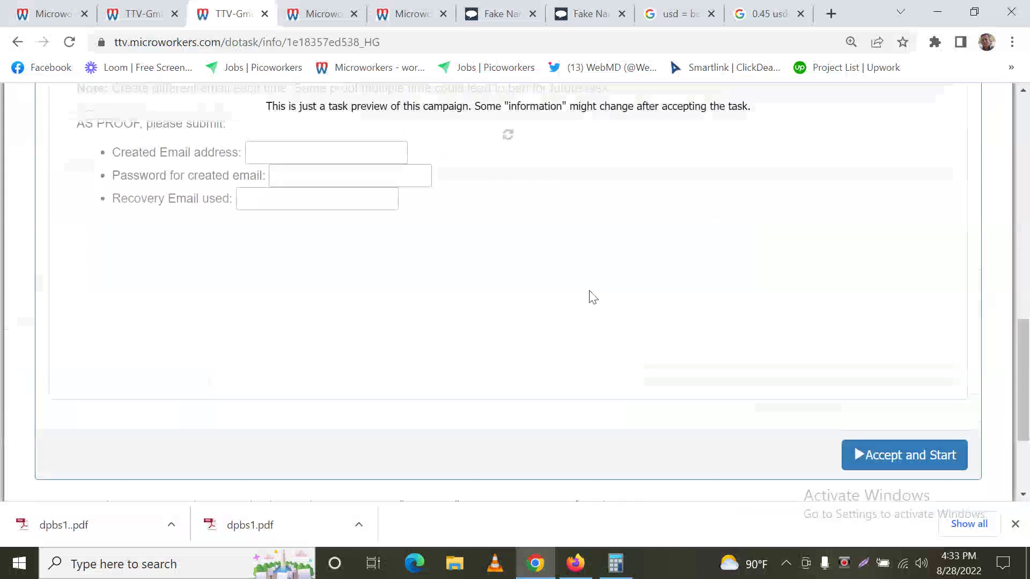
scroll(648, 306, down, 9)
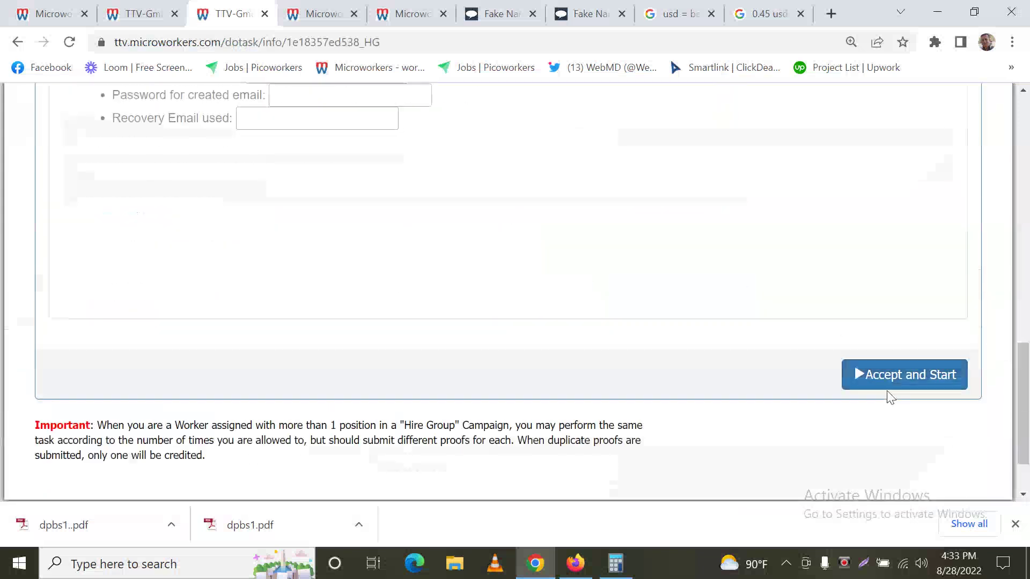
scroll(692, 338, up, 15)
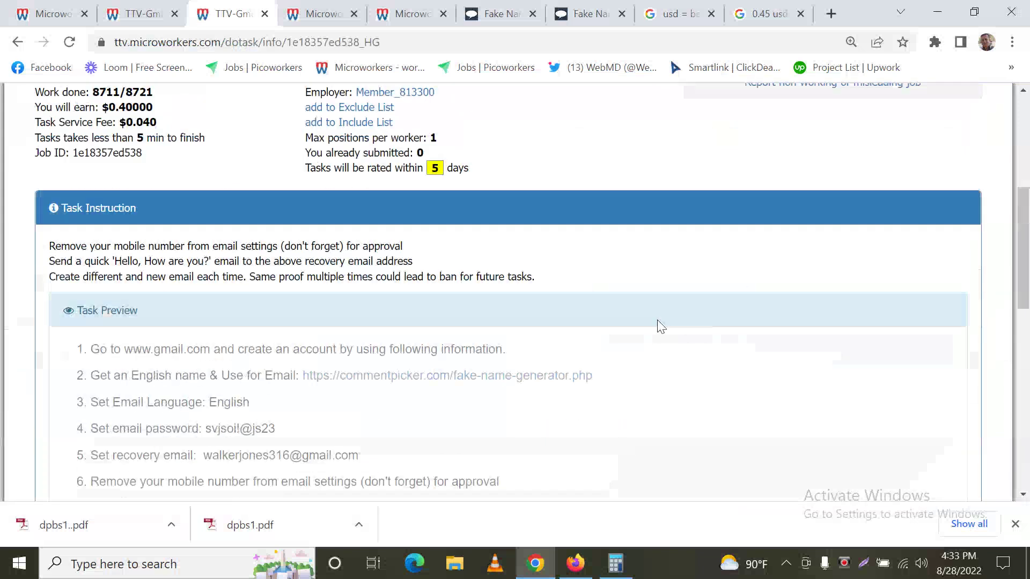
scroll(816, 400, down, 15)
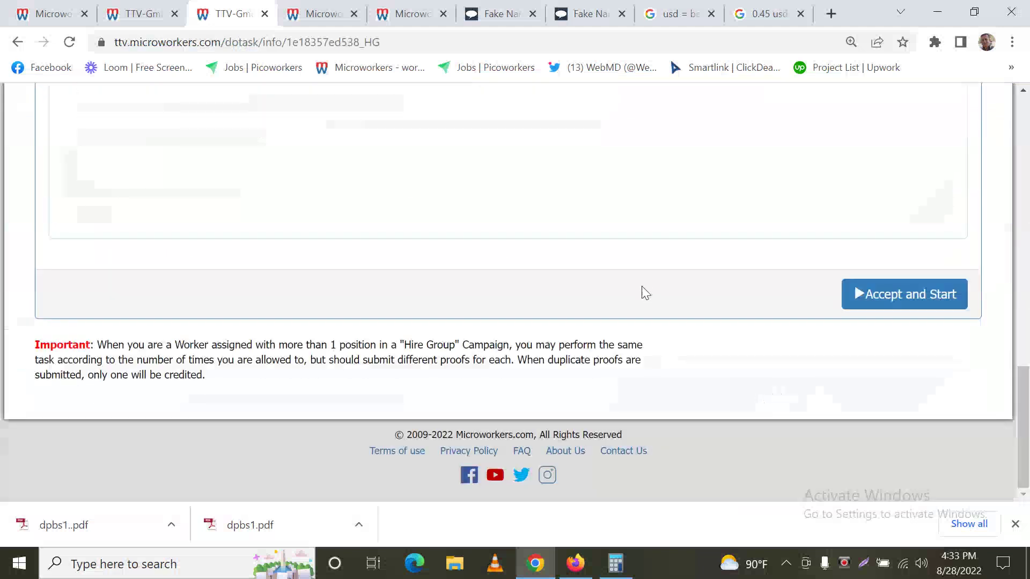
scroll(644, 295, up, 15)
scroll(632, 309, up, 4)
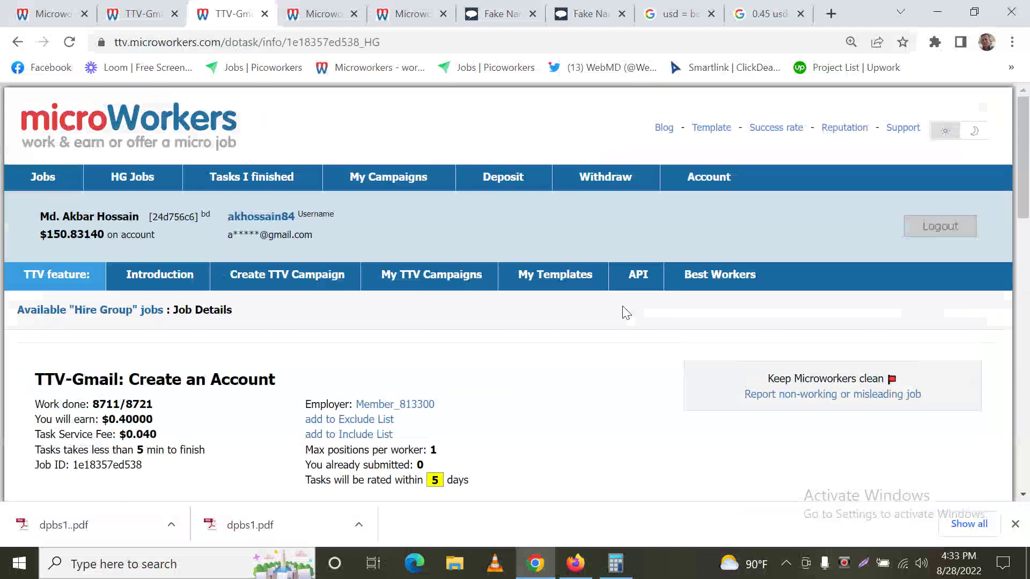
scroll(588, 375, down, 1)
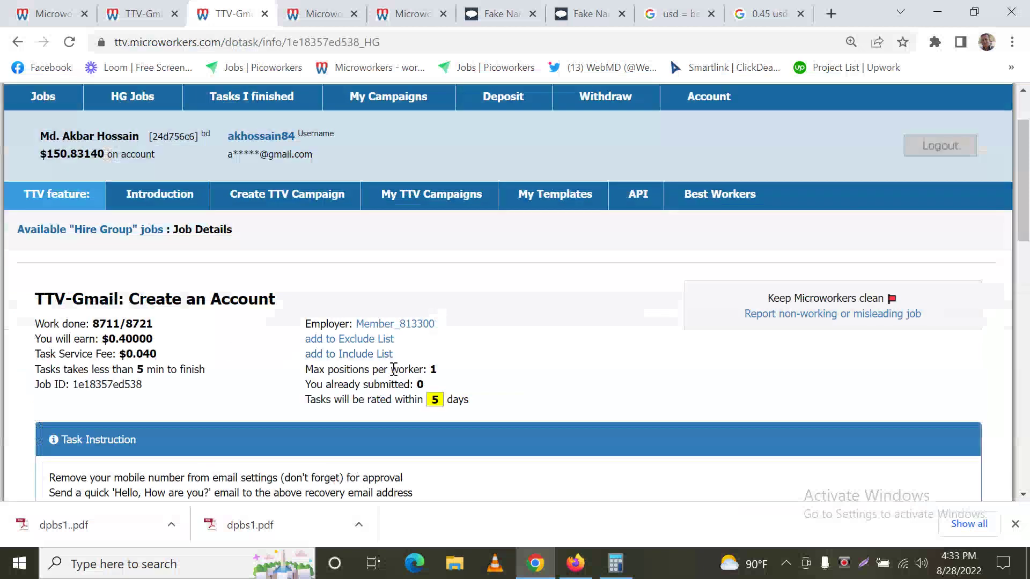
scroll(523, 343, down, 4)
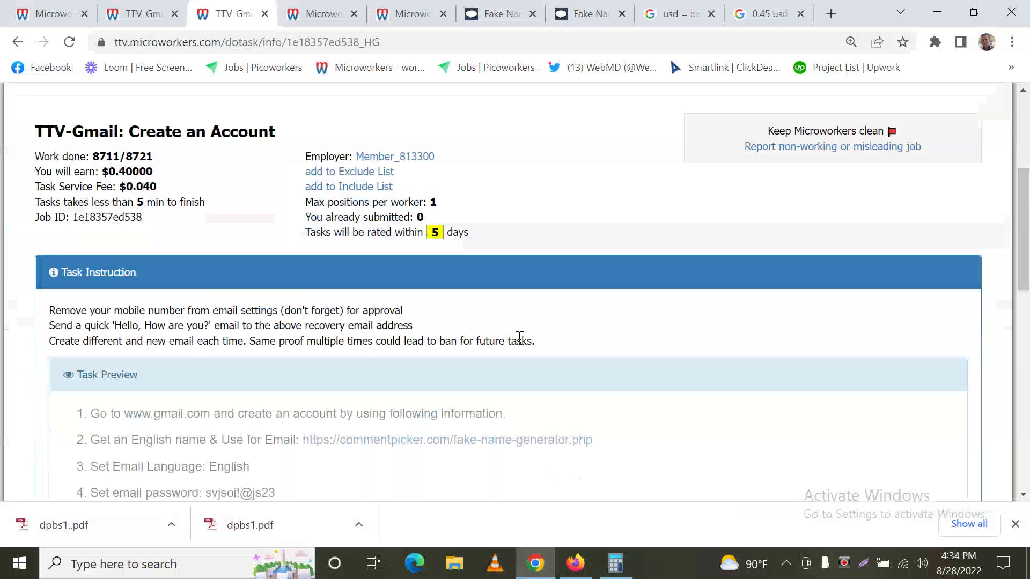
scroll(521, 346, up, 5)
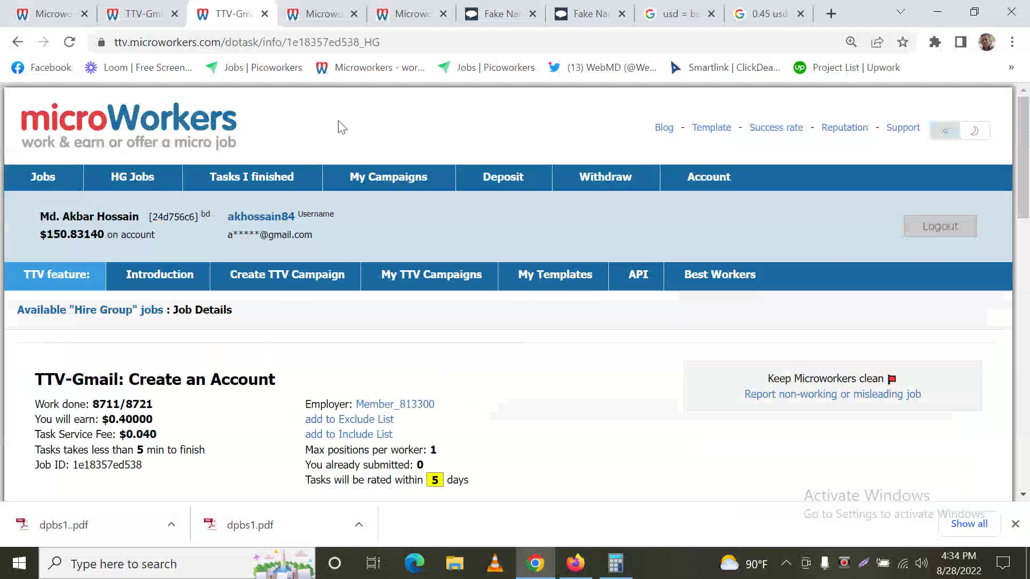
scroll(123, 225, down, 2)
scroll(124, 226, up, 2)
click(831, 13)
click(500, 68)
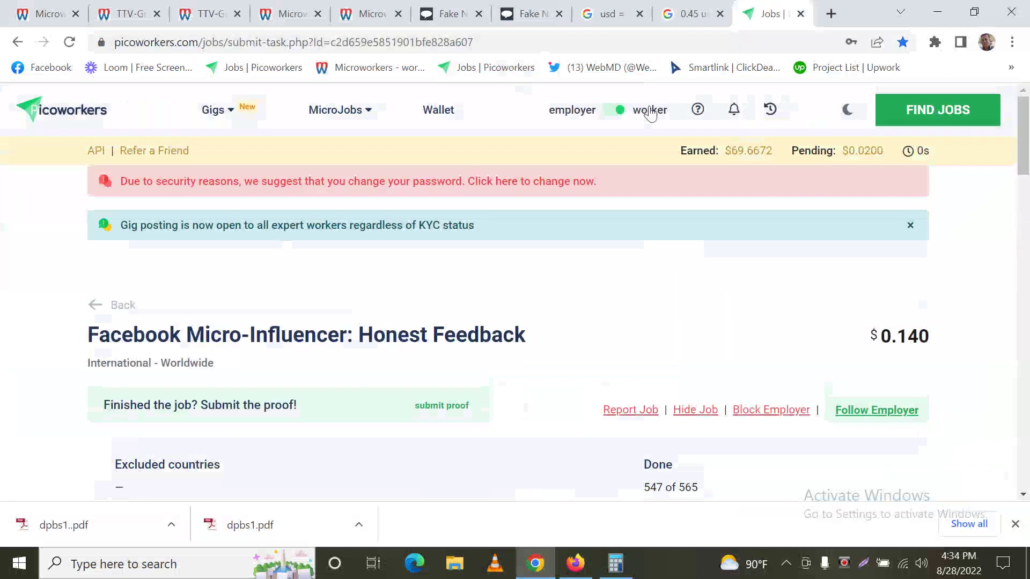
click(831, 13)
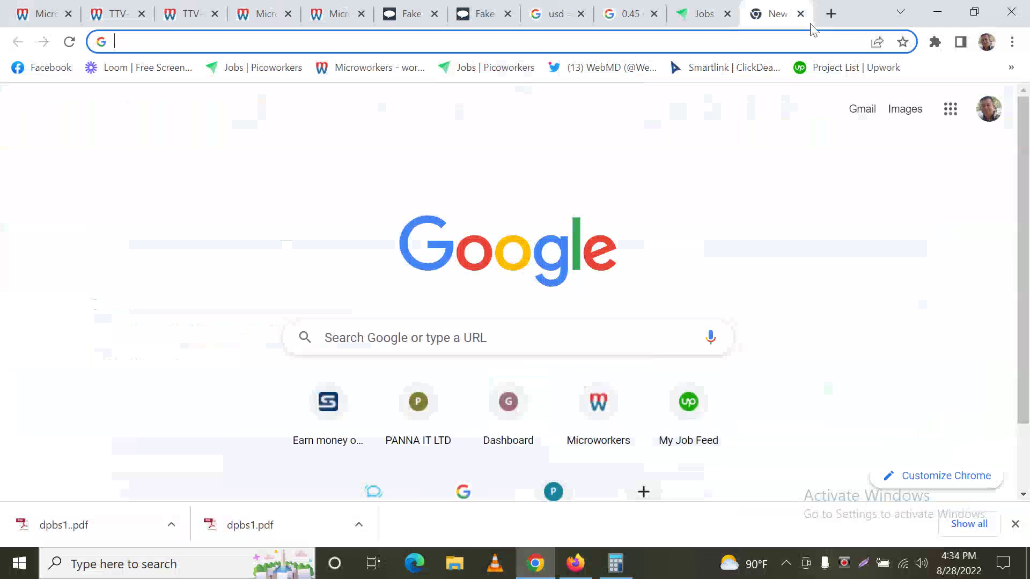
click(801, 14)
click(800, 14)
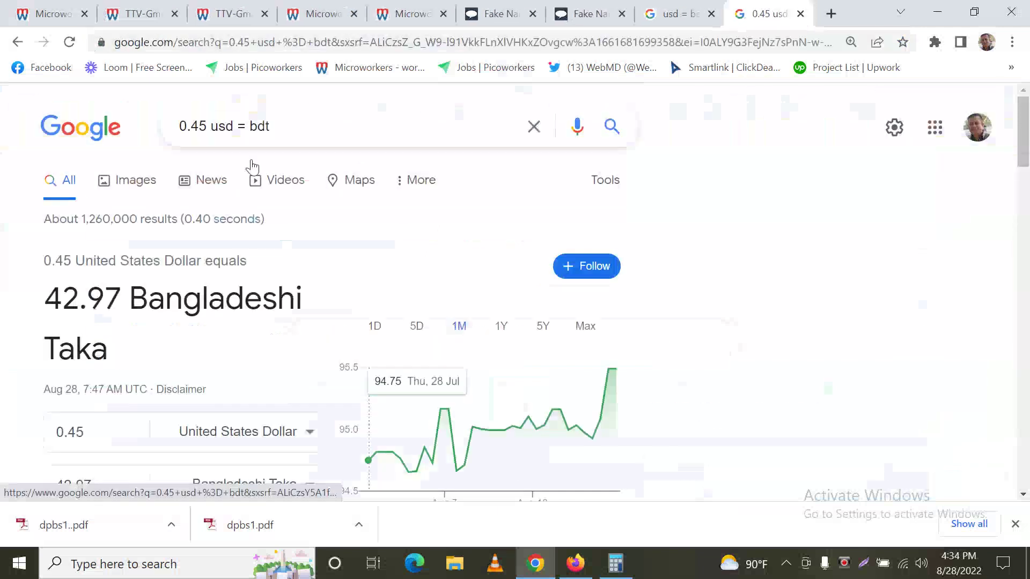
click(231, 13)
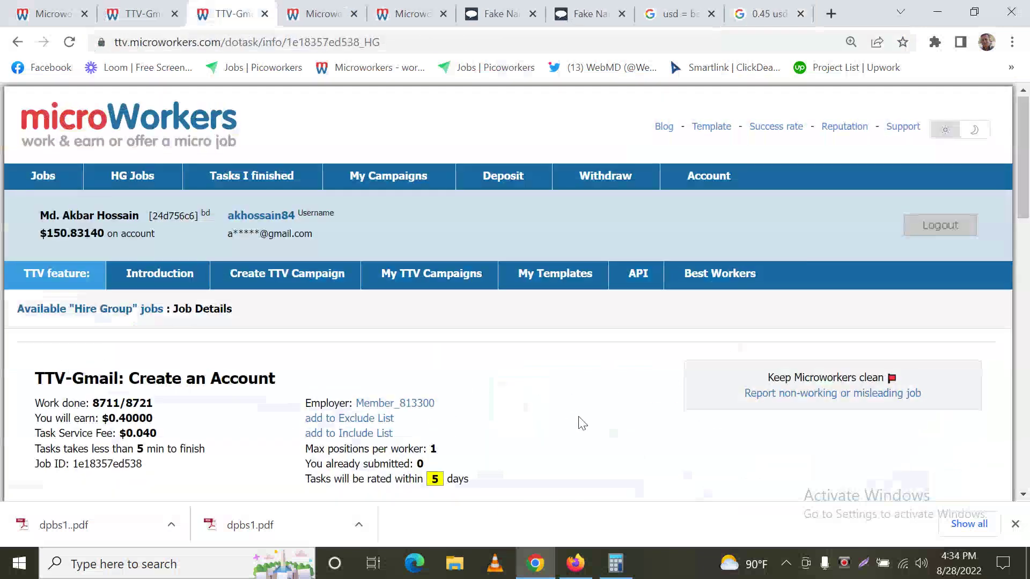
scroll(577, 413, down, 7)
scroll(571, 333, up, 5)
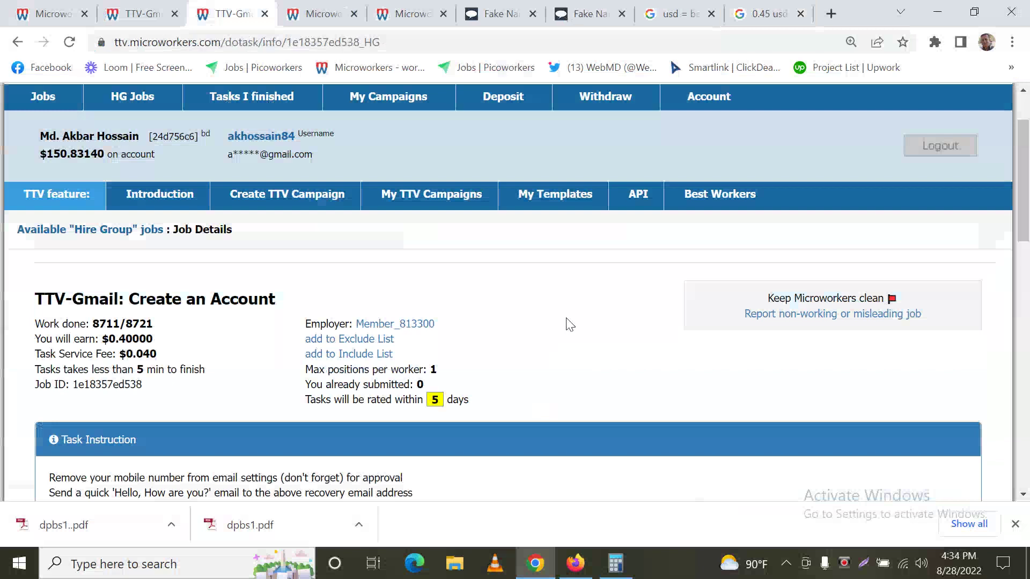
scroll(570, 325, down, 5)
scroll(568, 328, up, 5)
scroll(566, 316, down, 1)
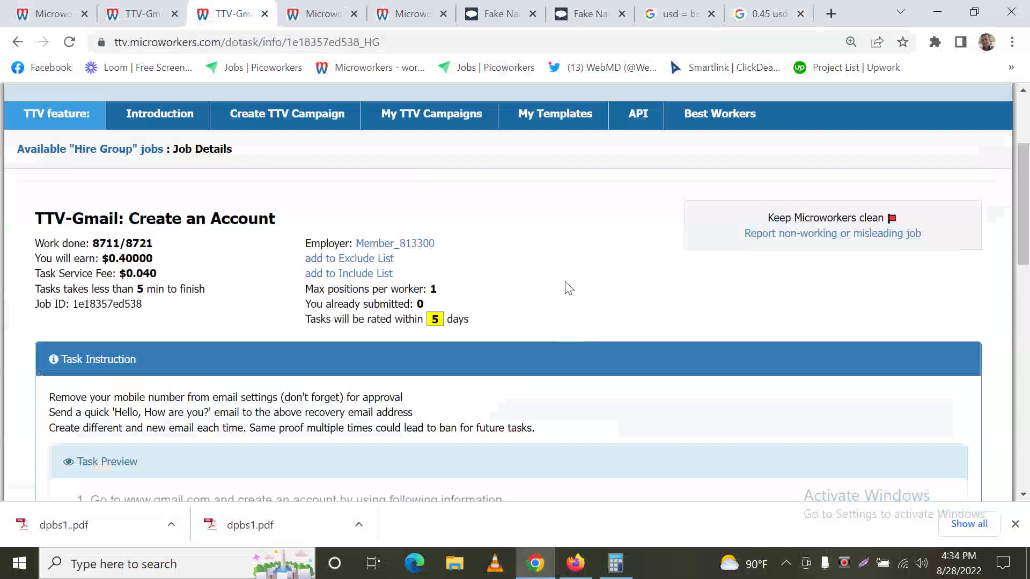
scroll(569, 288, down, 1)
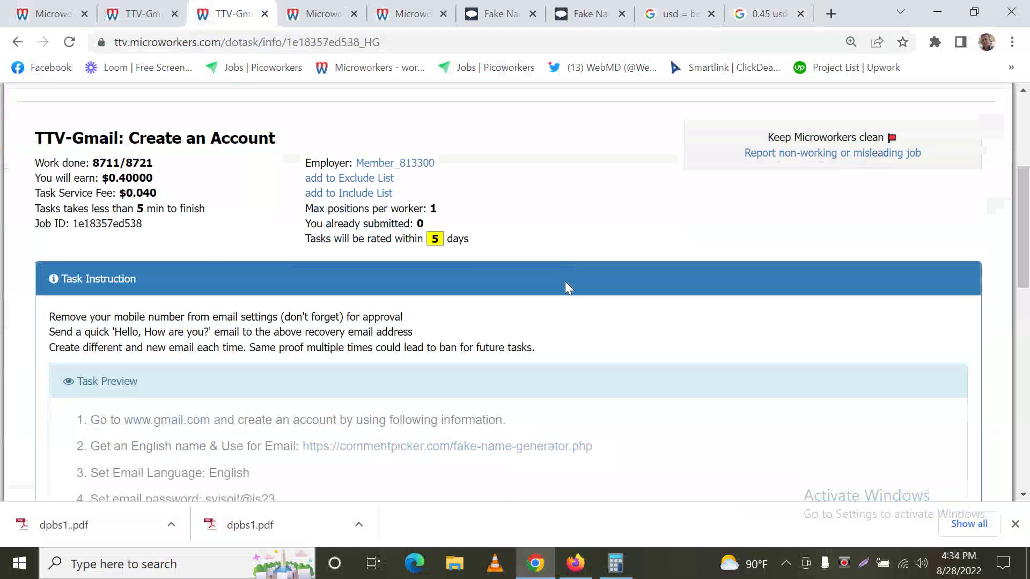